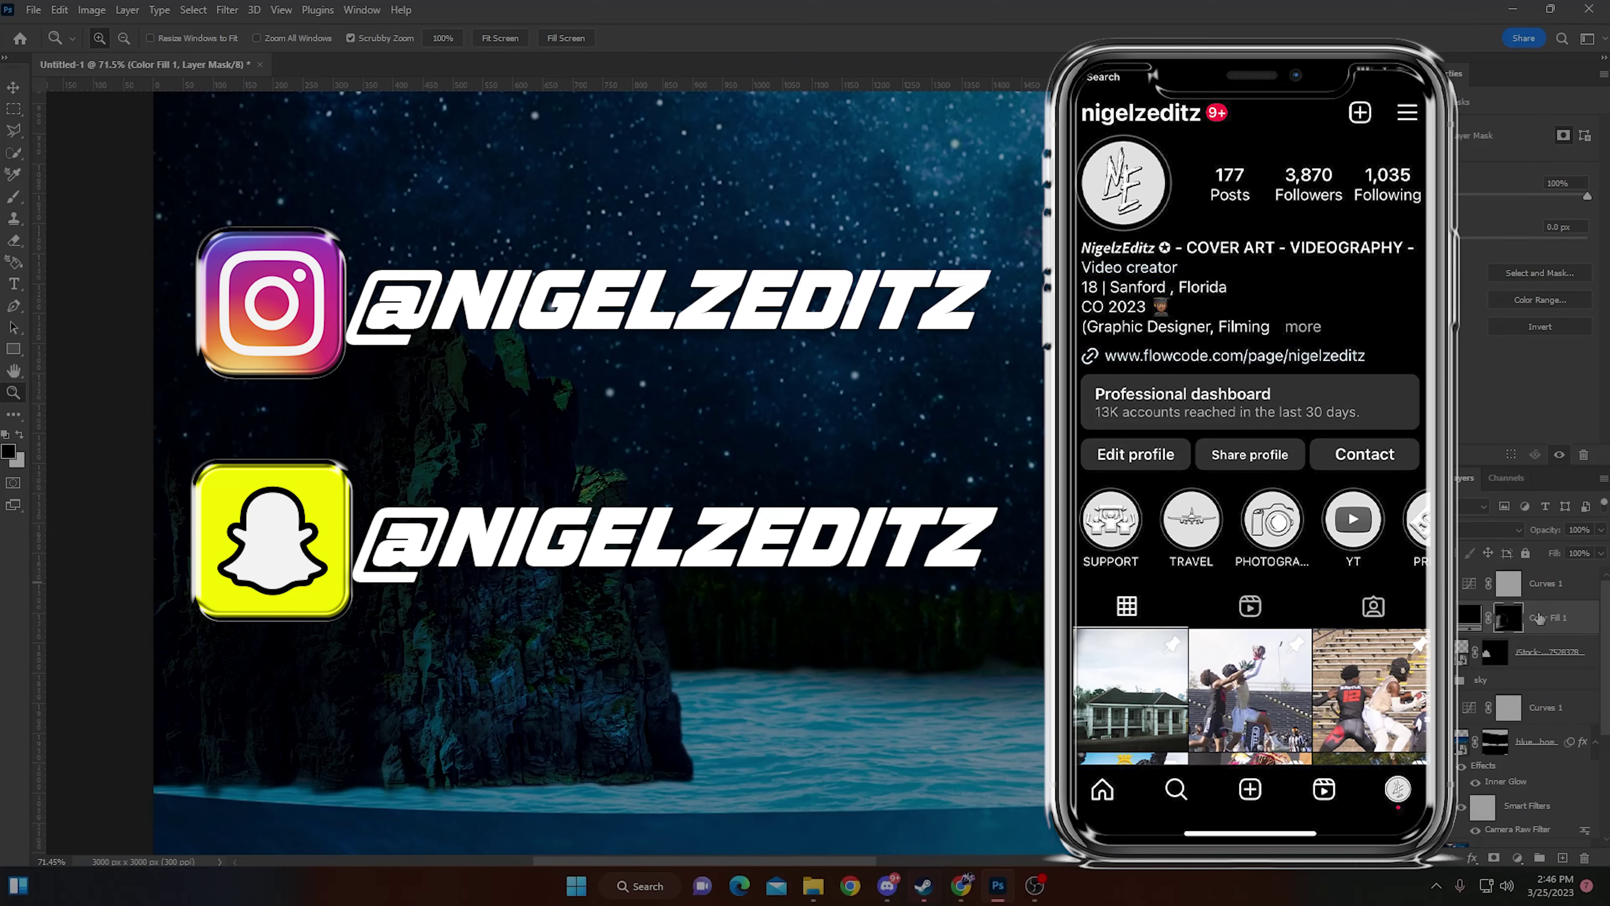
Step: Select the iStock photo layer so the planet, sun and stars image is placed above it
{"action": "left_click", "coordinate": [1535, 654]}
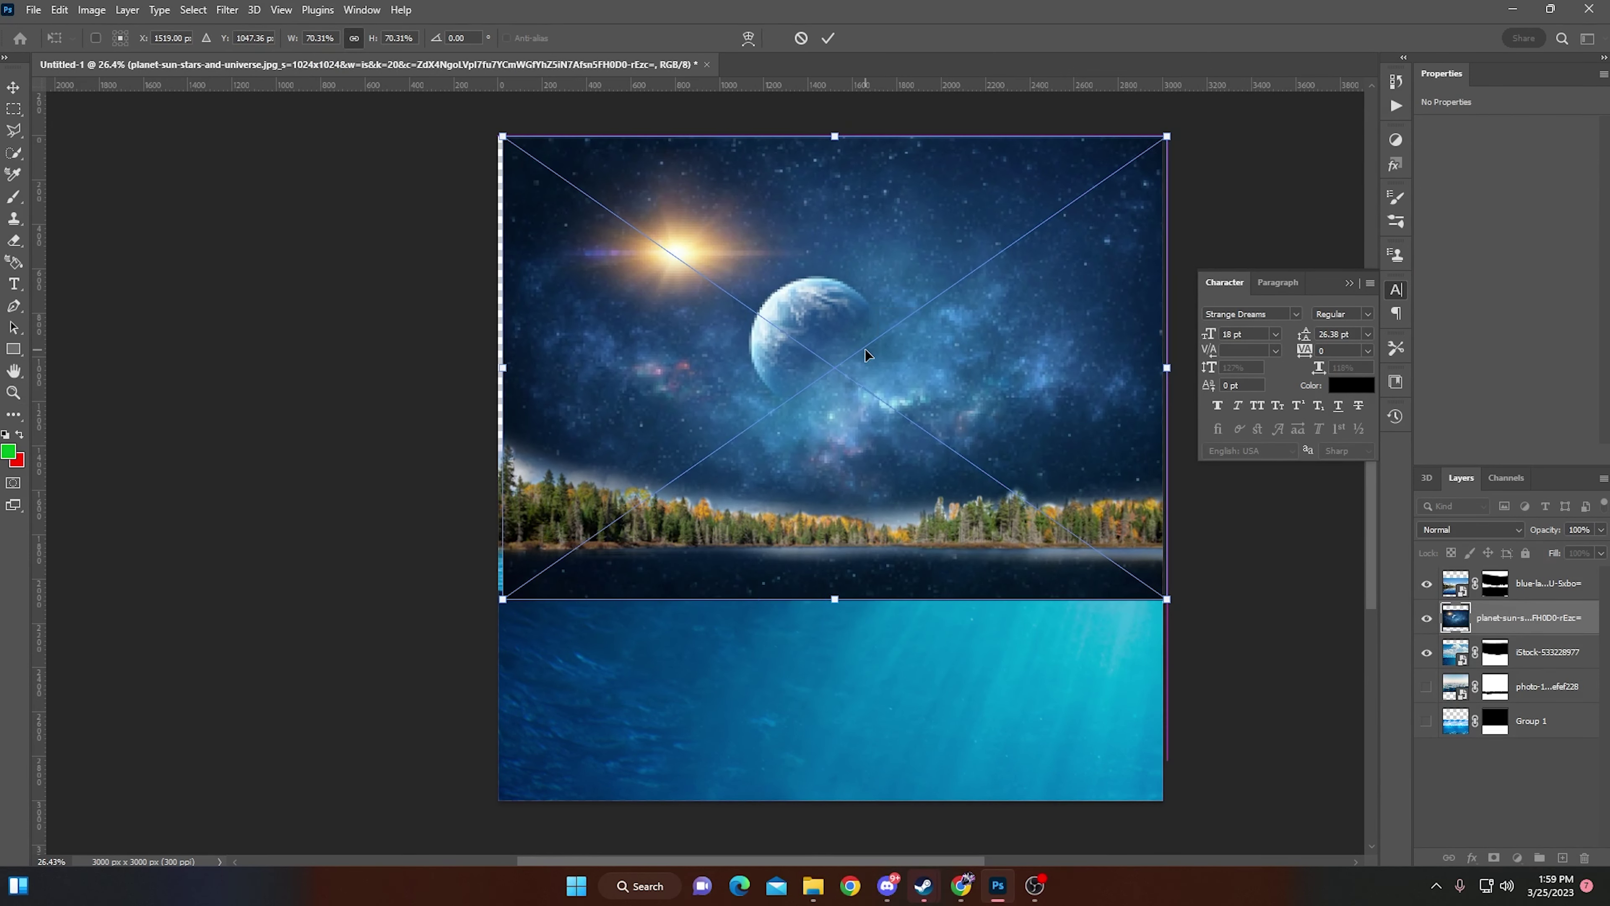
Step: Enlarge the planet image, centre it up over the sky, and commit the transform
{"action": "left_click_drag", "start_coordinate": [913, 379], "coordinate": [946, 384]}
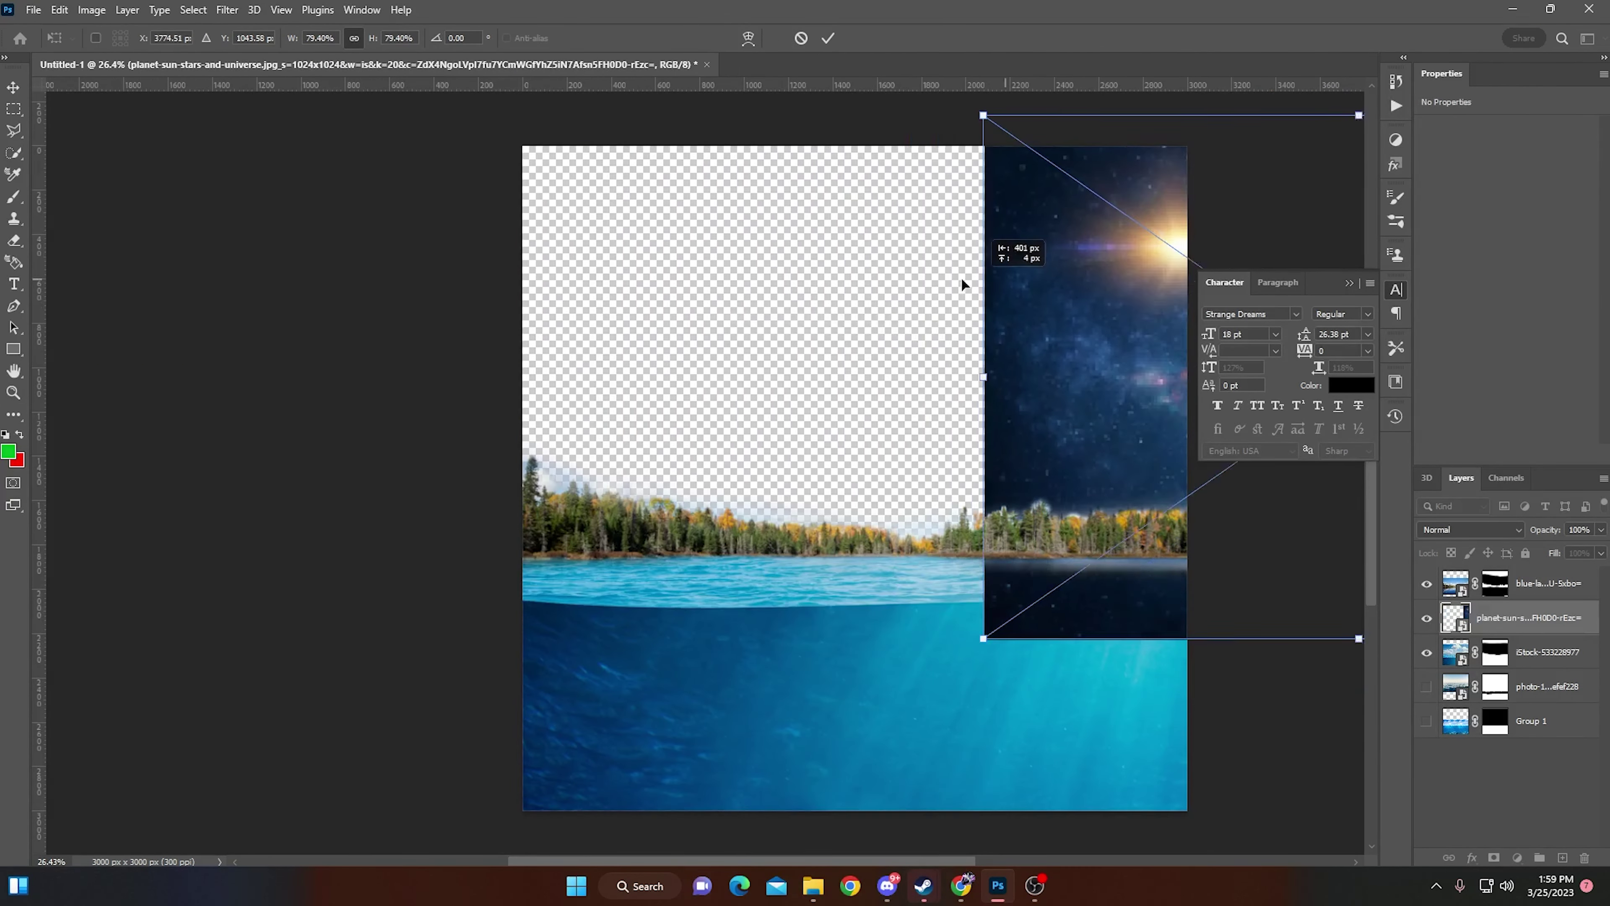
{"action": "left_click_drag", "start_coordinate": [962, 284], "coordinate": [590, 265]}
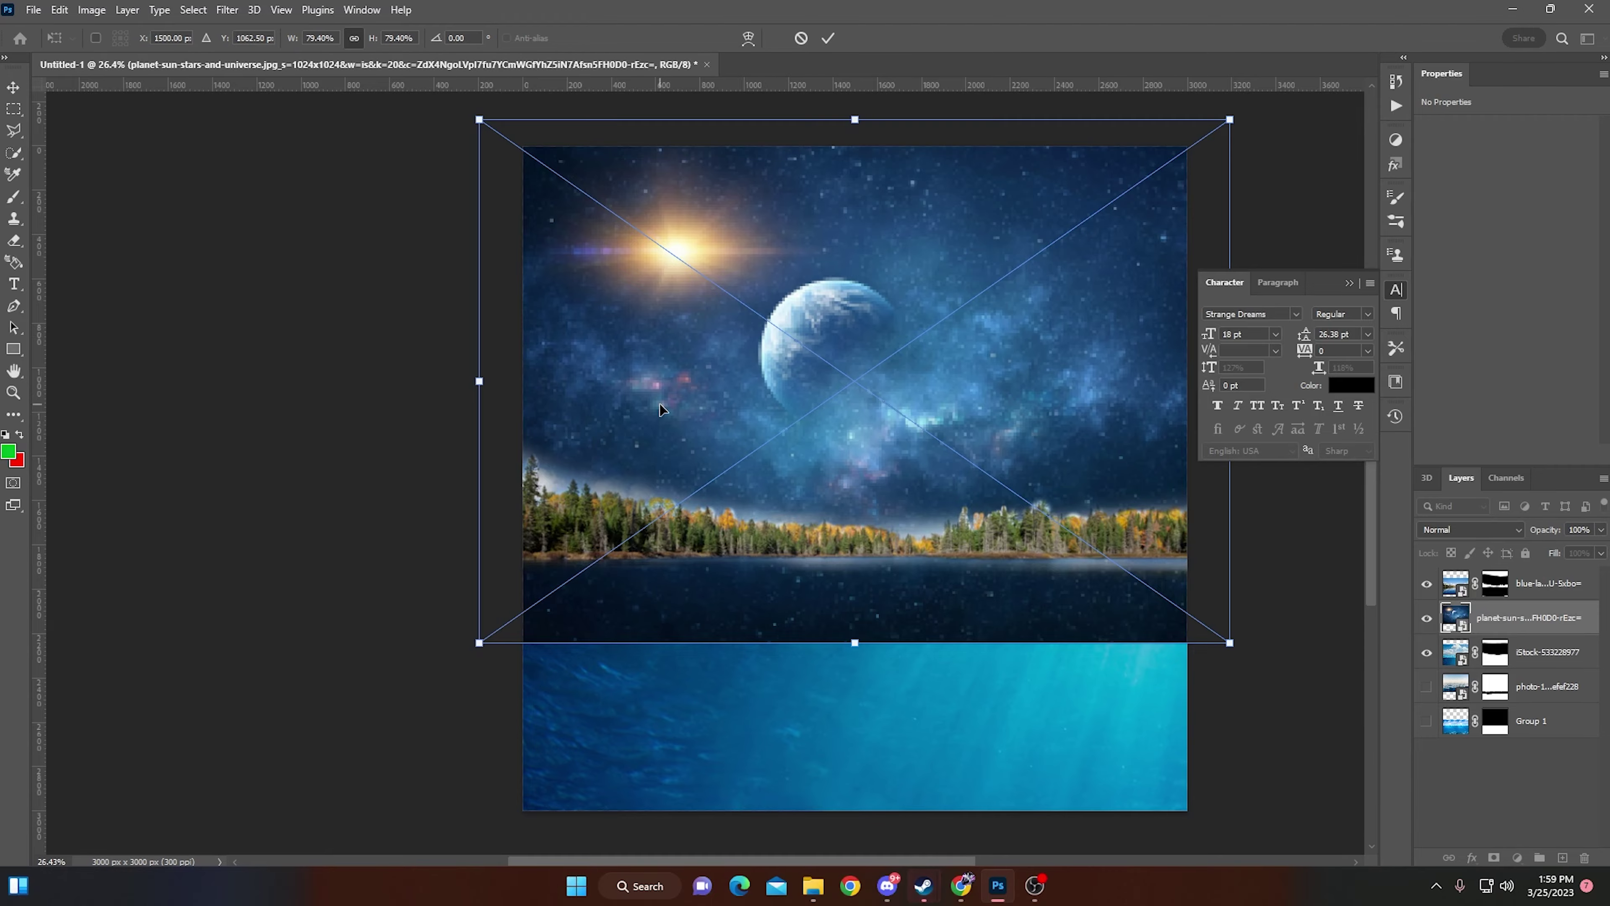
{"action": "left_click_drag", "start_coordinate": [660, 409], "coordinate": [659, 282]}
{"action": "left_click", "coordinate": [827, 38]}
Step: Paint black on the lake layer's mask to reveal the starry sky above the treeline
{"action": "key", "text": "z"}
{"action": "mouse_move", "coordinate": [920, 526]}
{"action": "left_mouse_down"}
{"action": "mouse_move", "coordinate": [866, 528]}
{"action": "mouse_move", "coordinate": [894, 519]}
{"action": "left_mouse_up"}
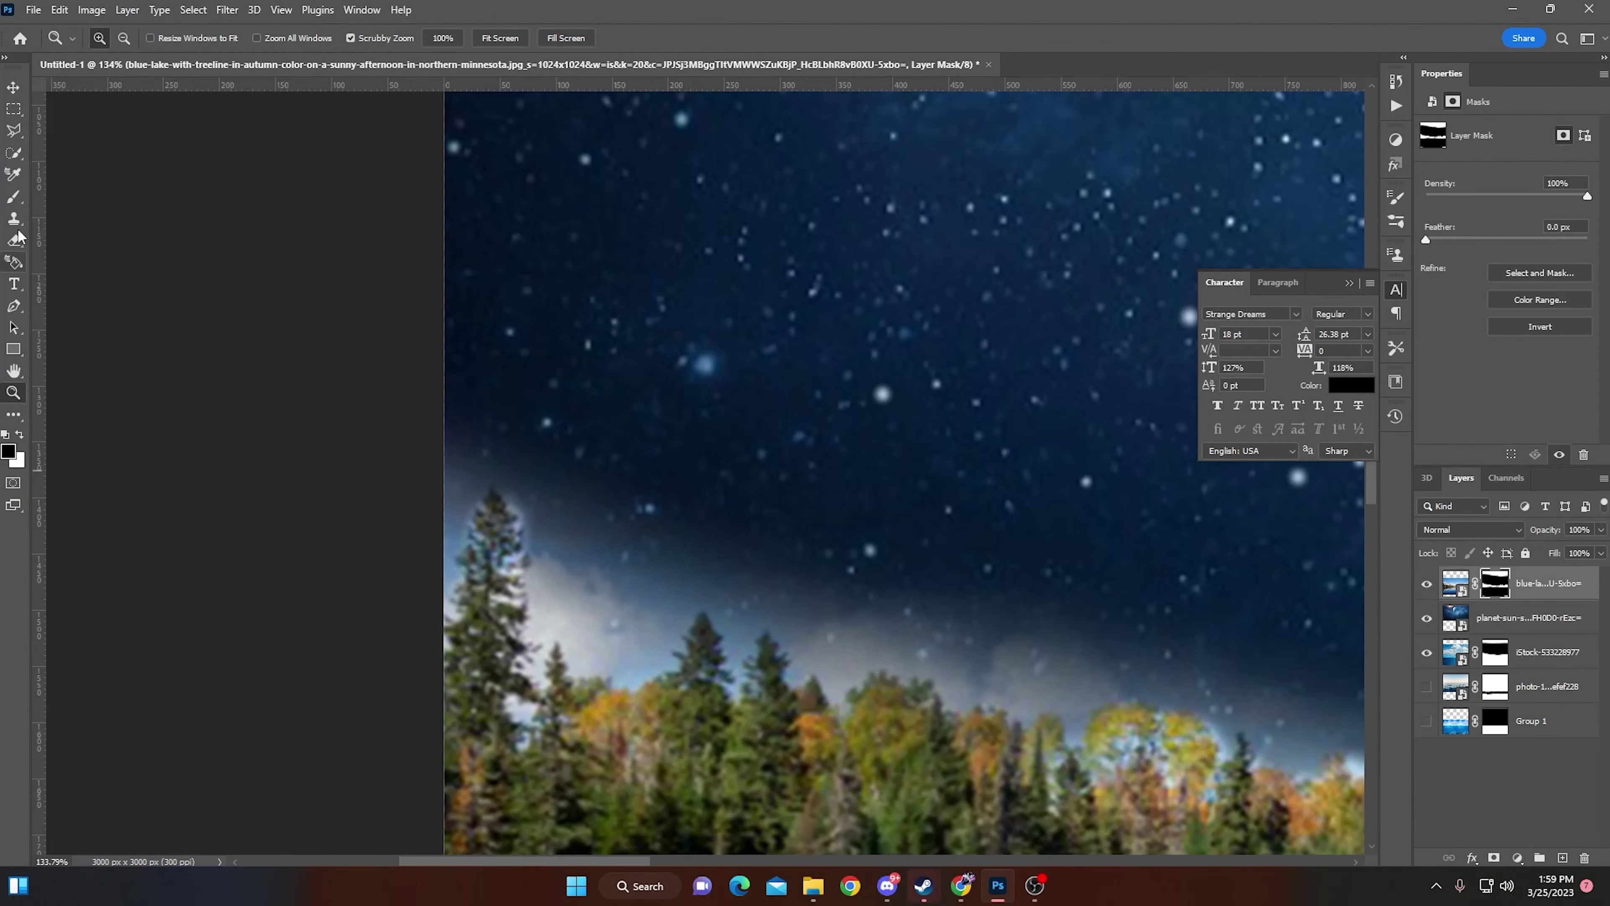
{"action": "key", "text": "b"}
{"action": "left_click_drag", "start_coordinate": [619, 492], "coordinate": [1078, 525]}
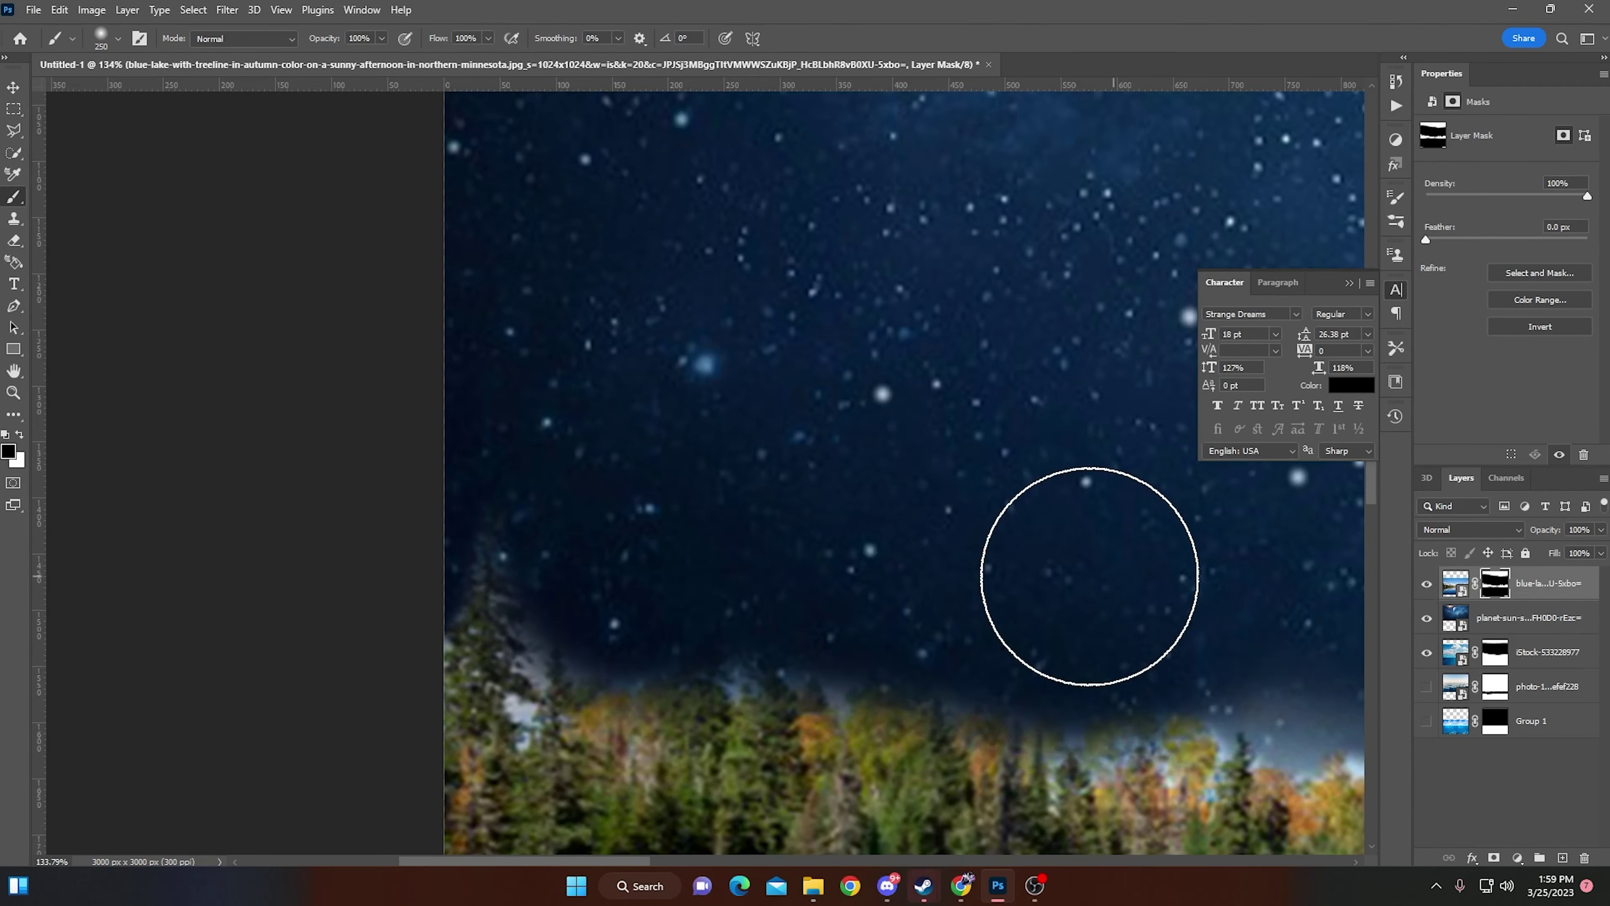
{"action": "scroll", "coordinate": [1078, 525], "scroll_direction": "right", "scroll_amount": 10}
{"action": "key", "text": "bracketright"}
{"action": "key", "text": "bracketright"}
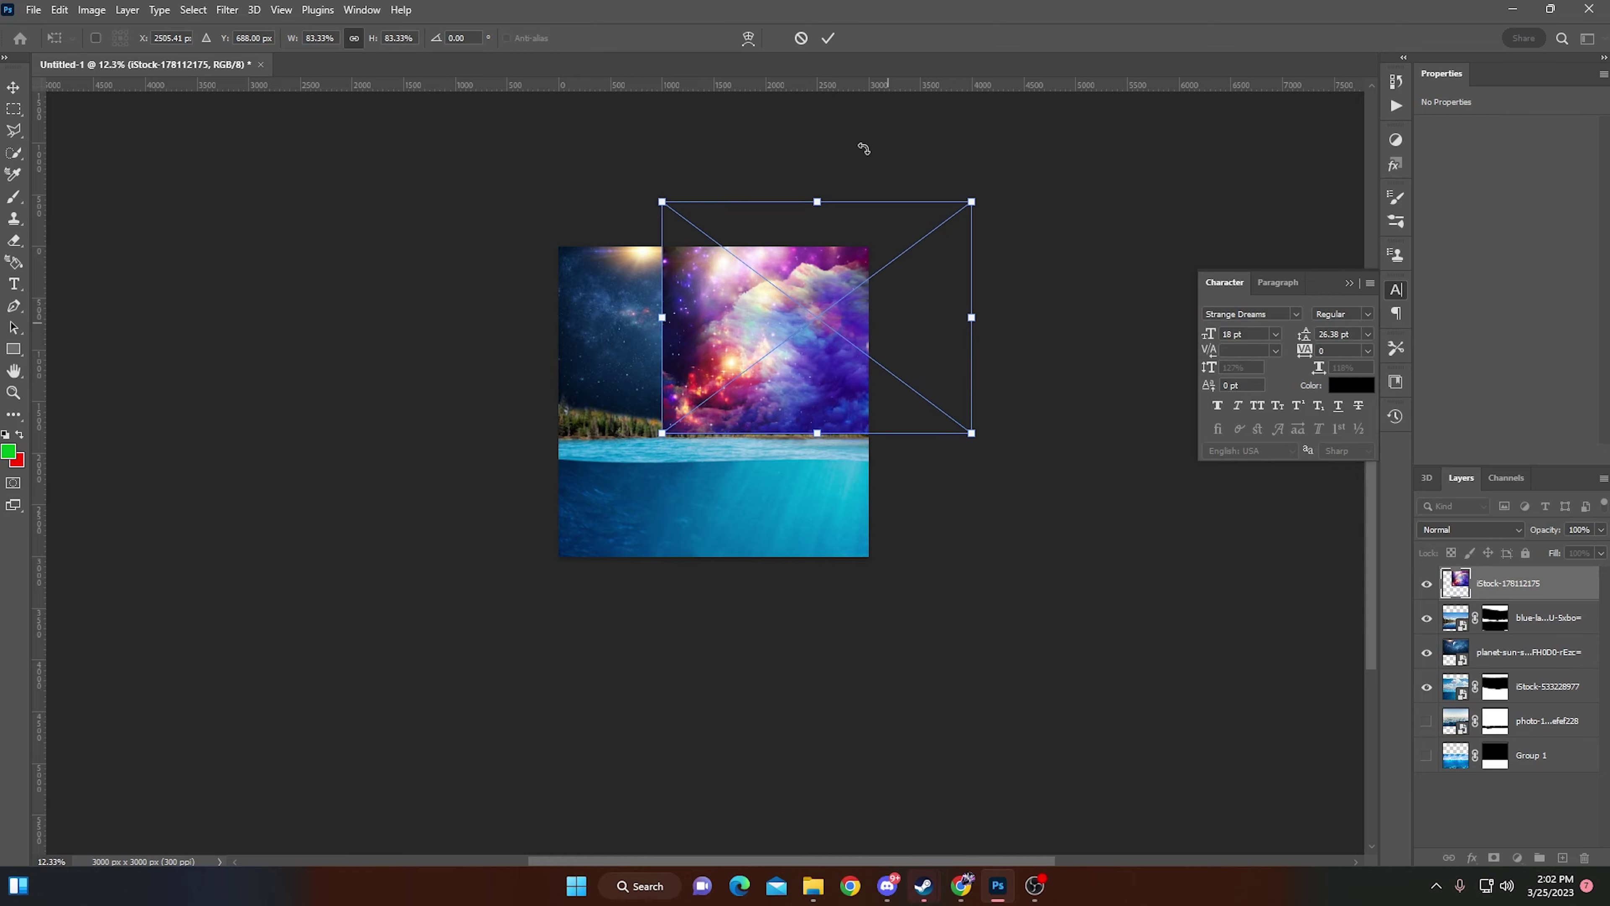
Step: Commit the pink nebula image and set its blend mode to Screen
{"action": "key", "text": "Return"}
{"action": "left_click", "coordinate": [1470, 529]}
{"action": "left_click", "coordinate": [1507, 603]}
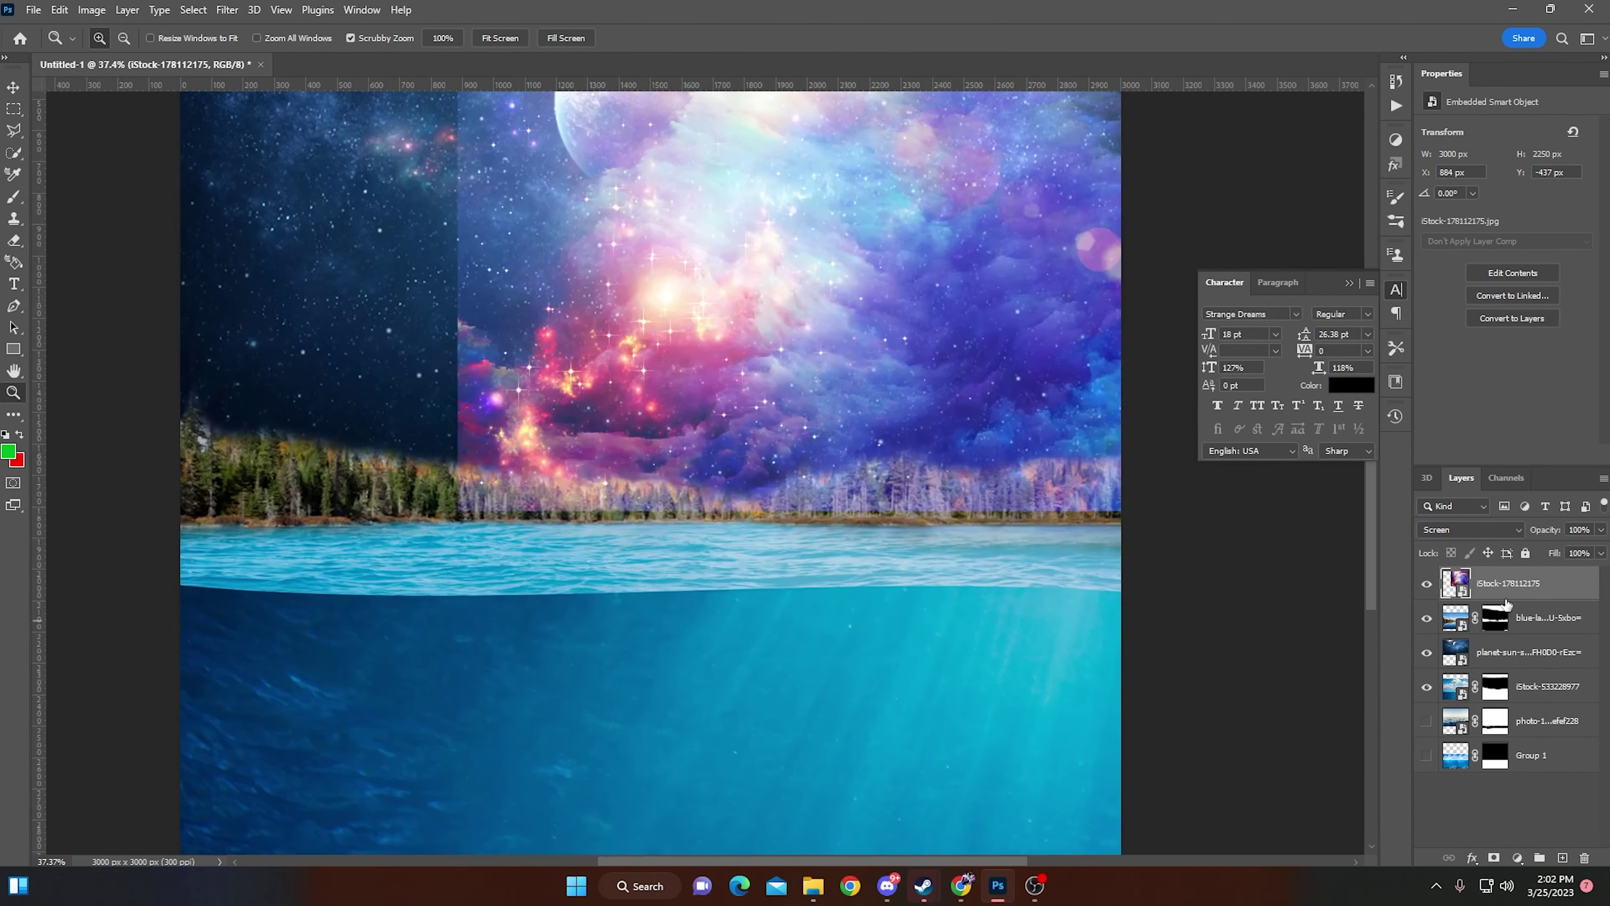
Step: Add a mask to the nebula layer and paint it out over the trees and water
{"action": "left_click", "coordinate": [1494, 857]}
{"action": "key", "text": "b"}
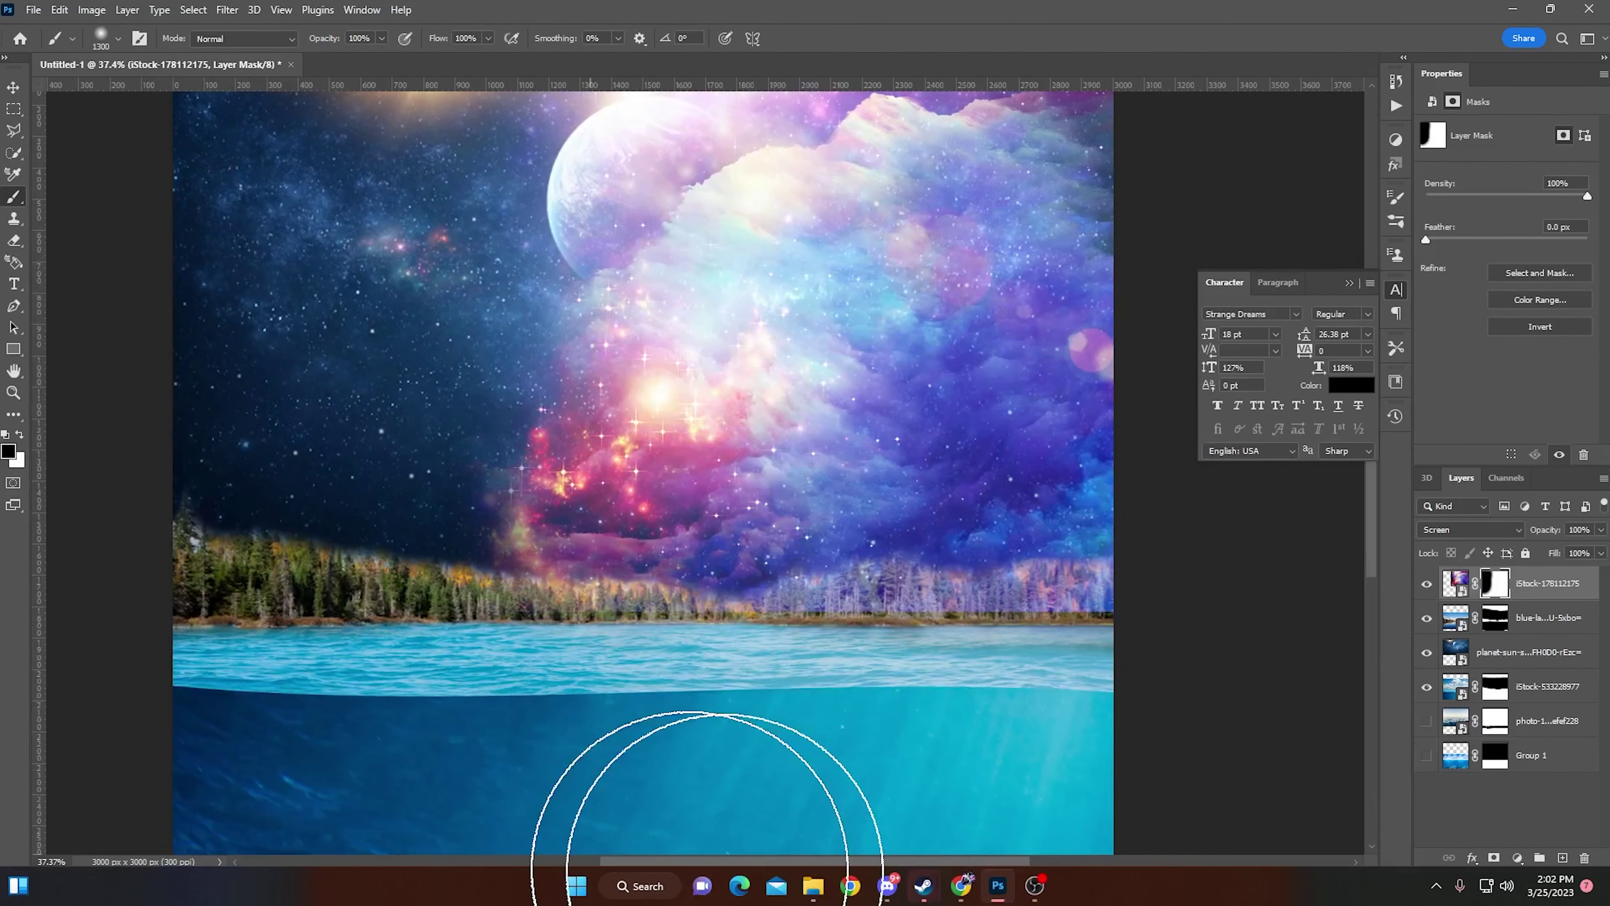
{"action": "left_click_drag", "start_coordinate": [646, 809], "coordinate": [1078, 809]}
{"action": "mouse_move", "coordinate": [653, 575]}
{"action": "left_mouse_down"}
{"action": "mouse_move", "coordinate": [653, 748]}
{"action": "mouse_move", "coordinate": [557, 748]}
{"action": "left_mouse_up"}
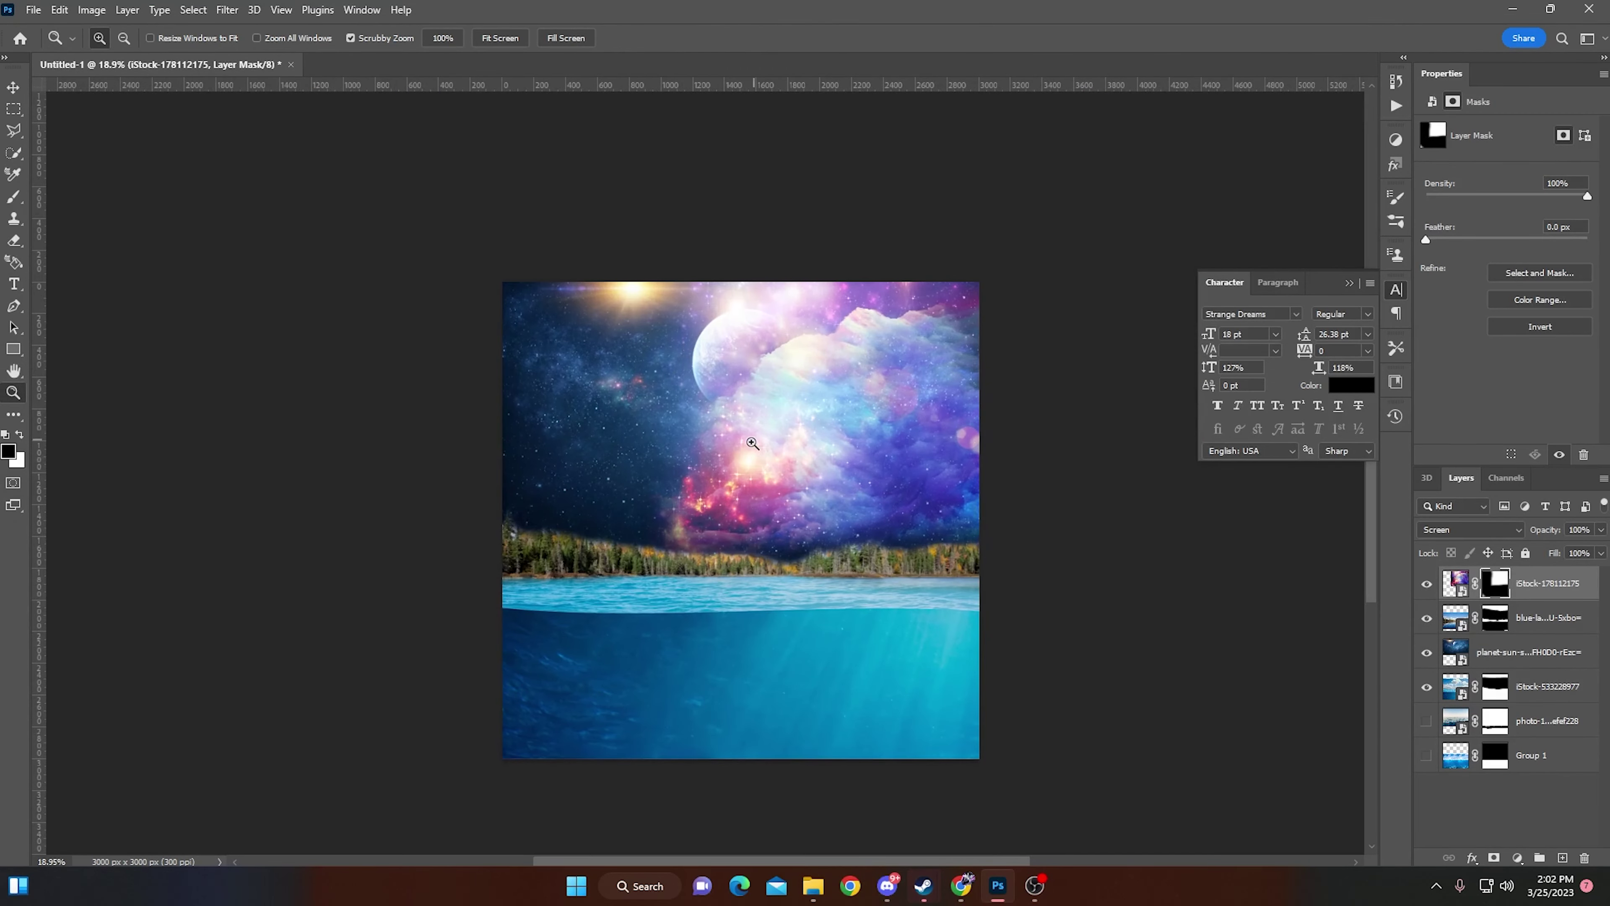
Step: Position the second nebula in Screen mode and mask it off the water and trees
{"action": "left_click_drag", "start_coordinate": [844, 564], "coordinate": [930, 397]}
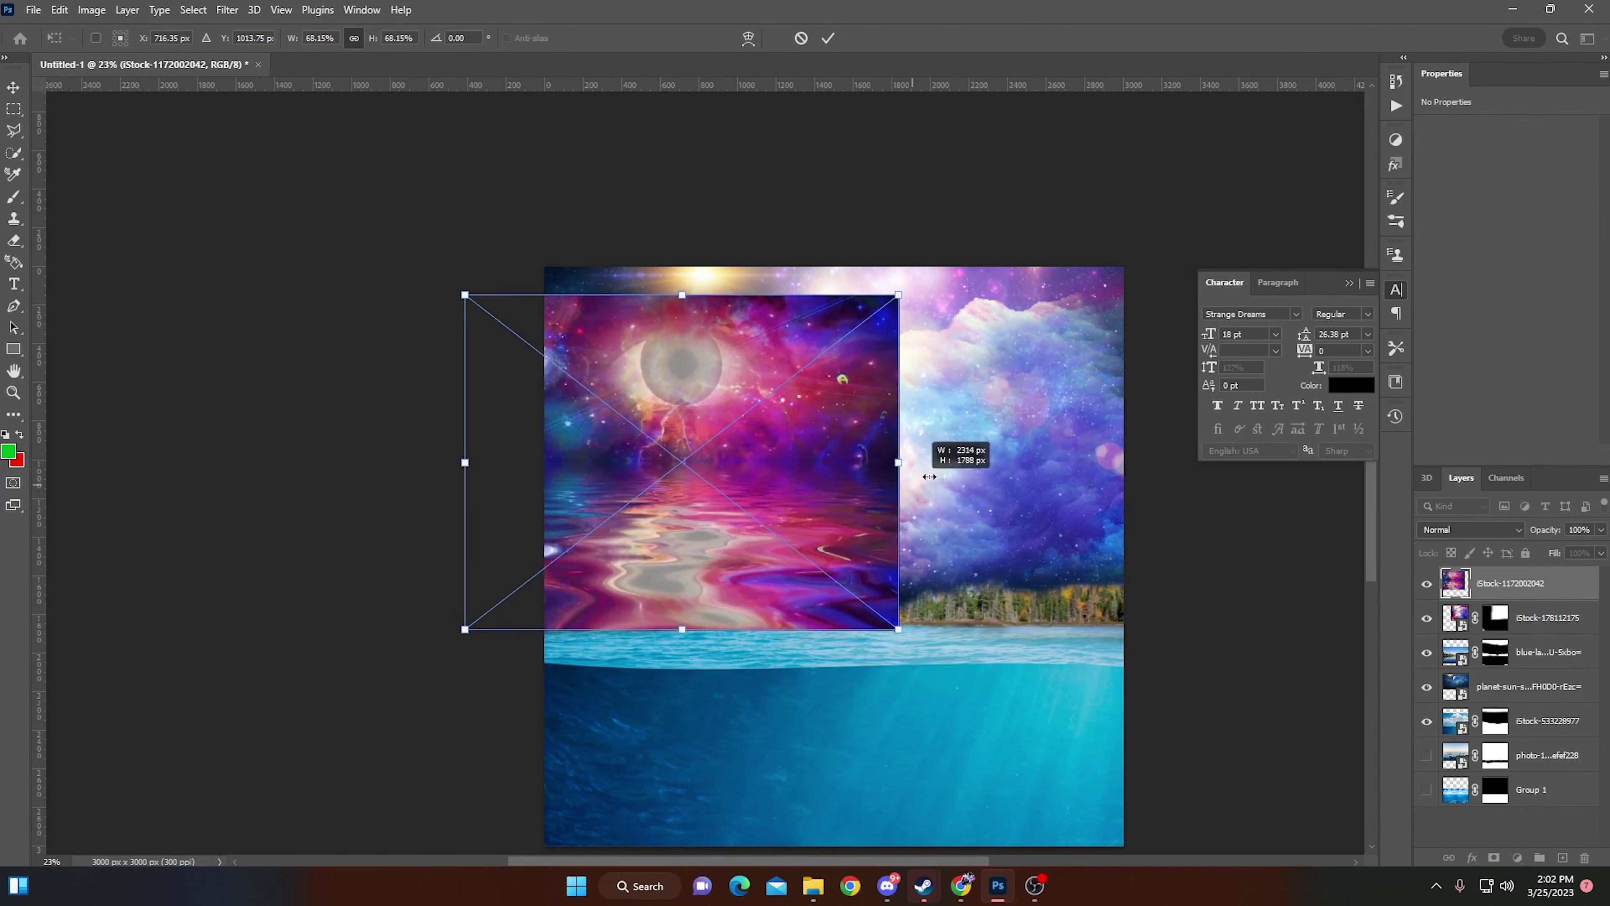
{"action": "key", "text": "shift+alt+s"}
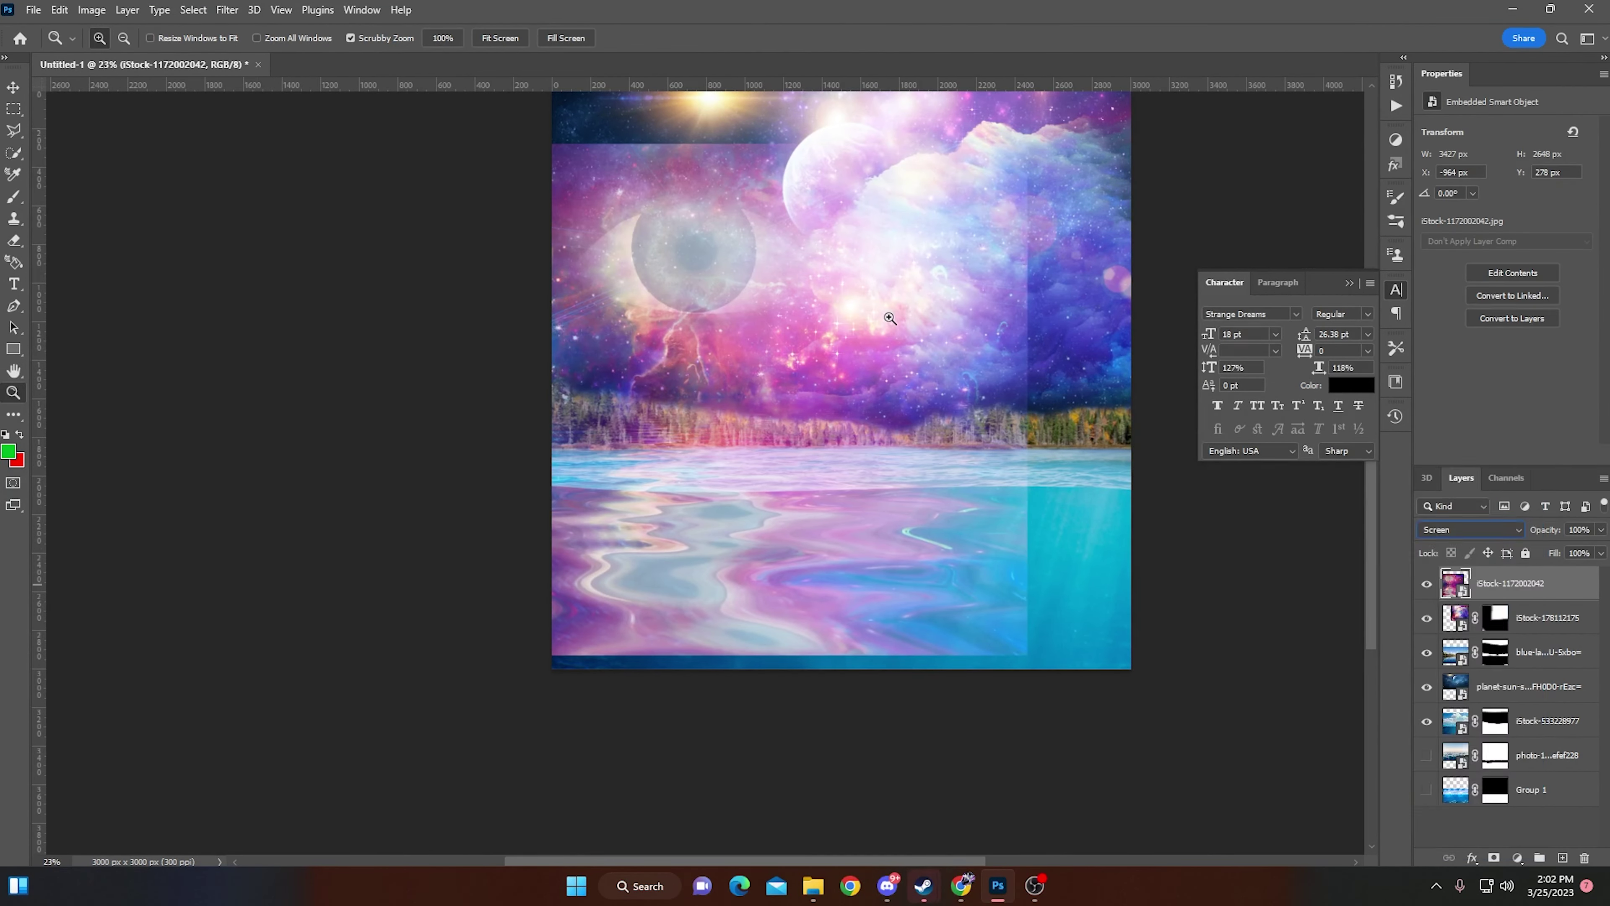
{"action": "left_click_drag", "start_coordinate": [763, 322], "coordinate": [722, 363]}
{"action": "left_click", "coordinate": [828, 40]}
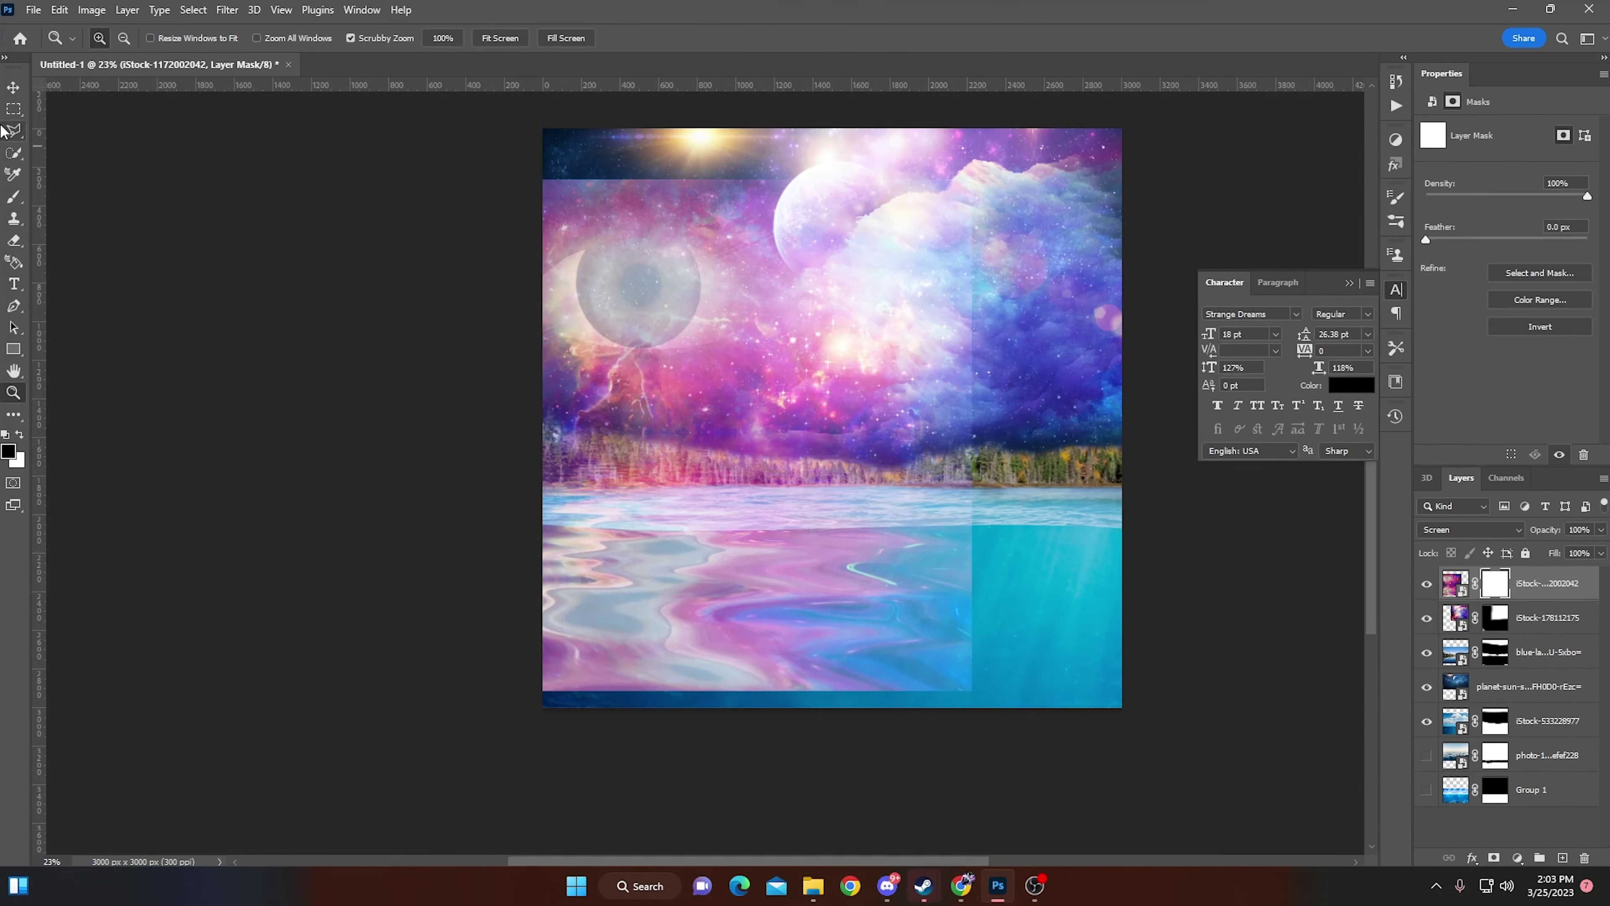
{"action": "left_click_drag", "start_coordinate": [1164, 421], "coordinate": [845, 773]}
{"action": "key", "text": "bracketright"}
{"action": "key", "text": "bracketright"}
{"action": "key", "text": "bracketright"}
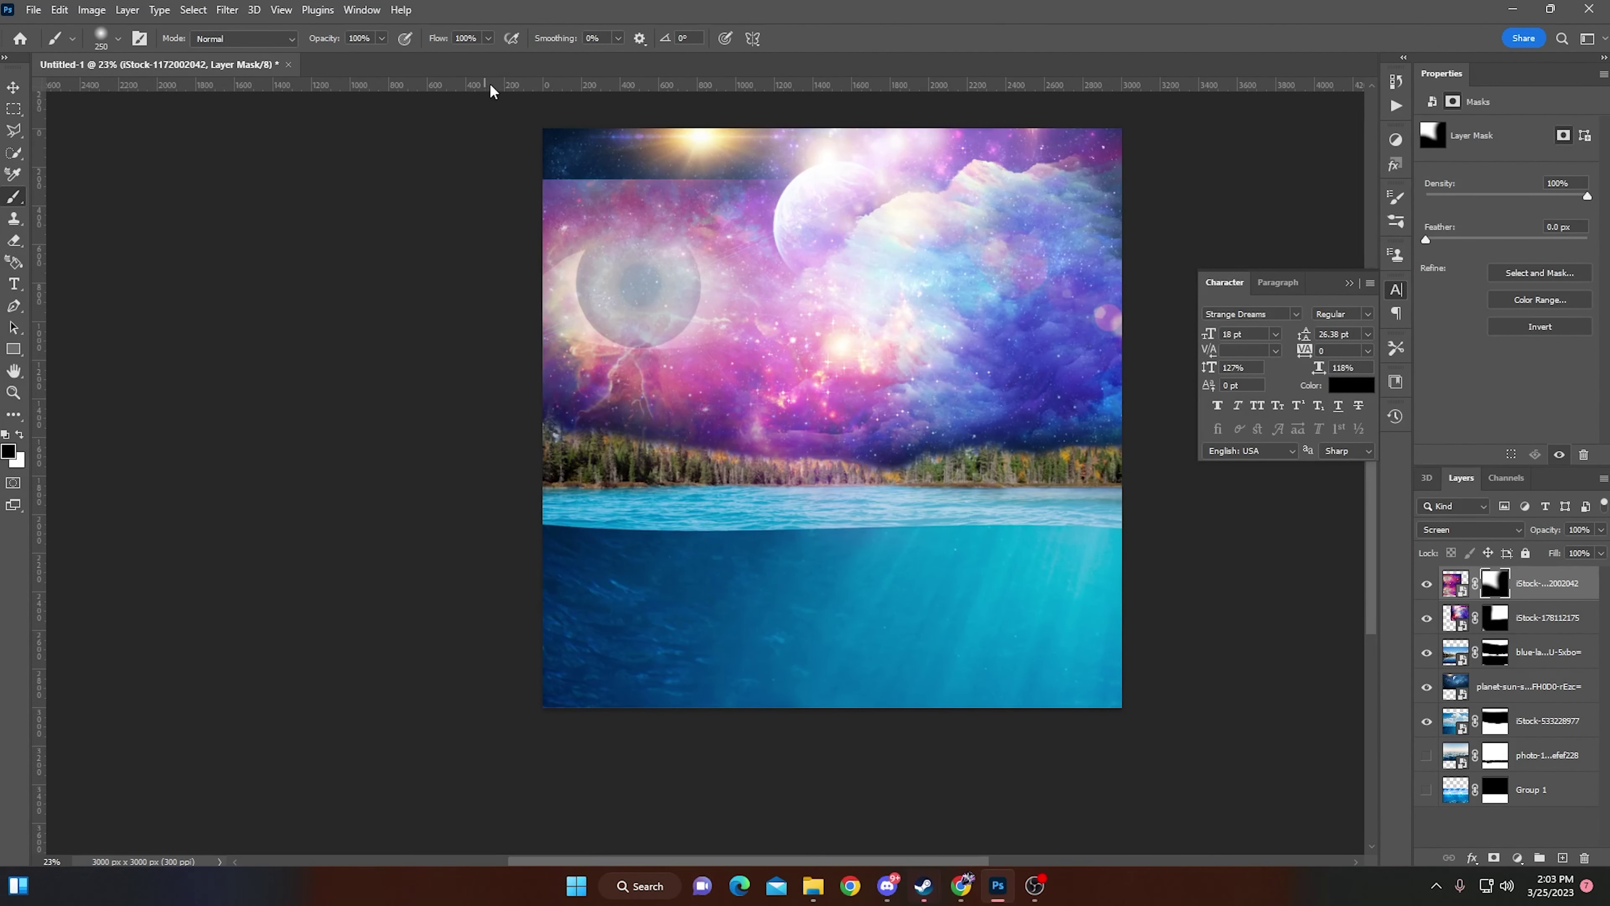
{"action": "key", "text": "x"}
{"action": "scroll", "coordinate": [877, 226], "scroll_direction": "up", "scroll_amount": 3}
{"action": "scroll", "coordinate": [687, 461], "scroll_direction": "down", "scroll_amount": 1}
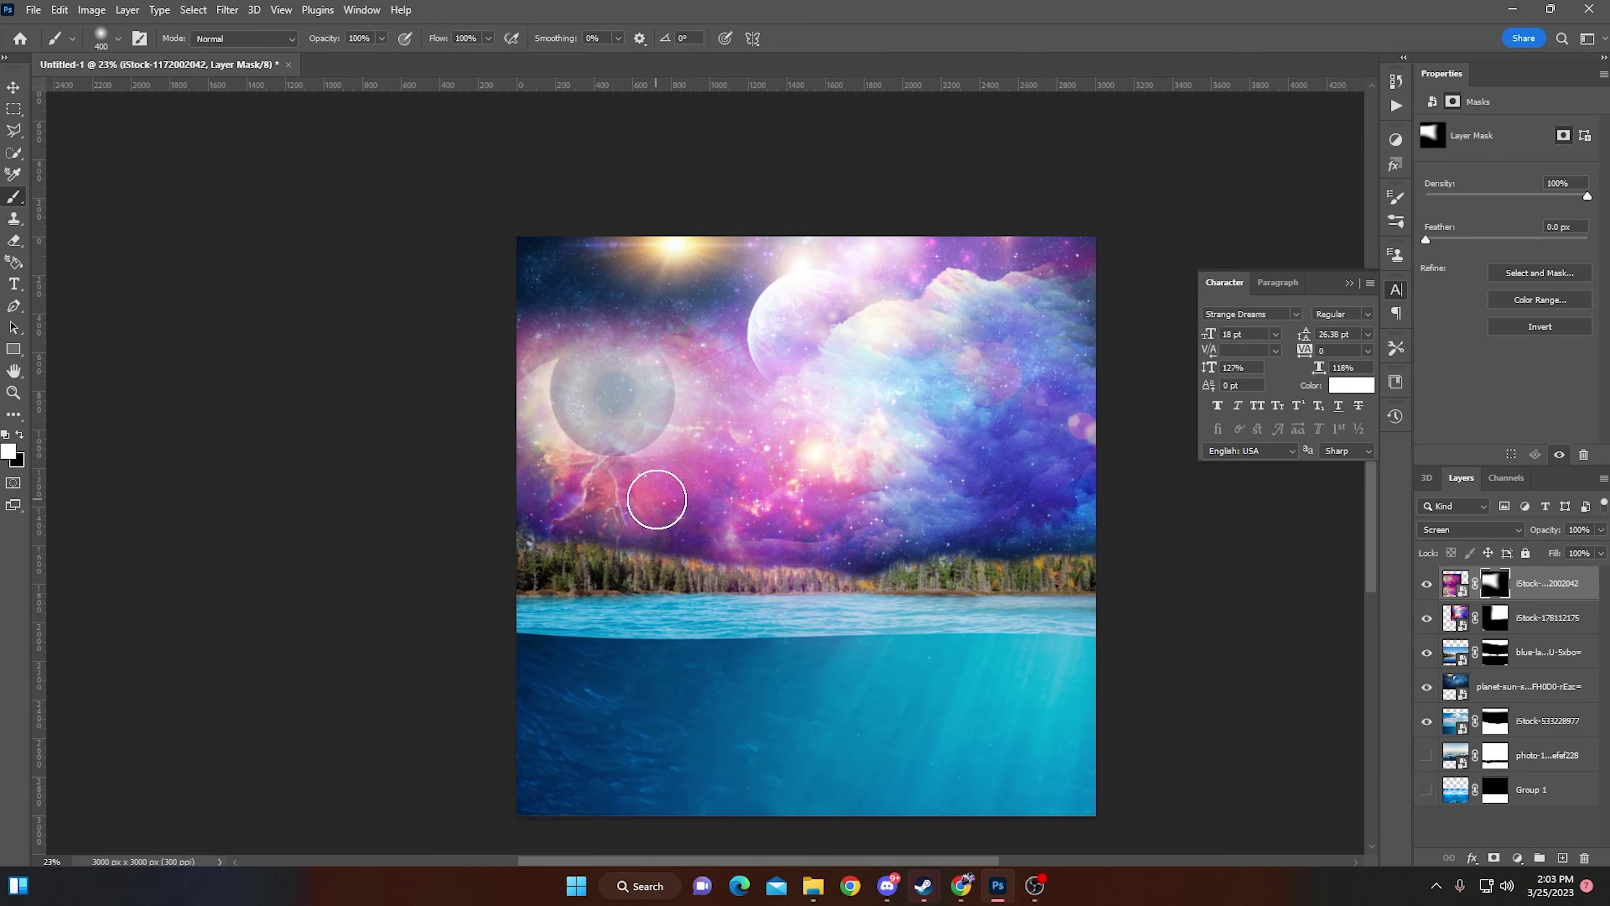
Step: Duplicate the second nebula, rotate the copy, and mask most of it away
{"action": "key", "text": "ctrl+j"}
{"action": "key", "text": "ctrl+t"}
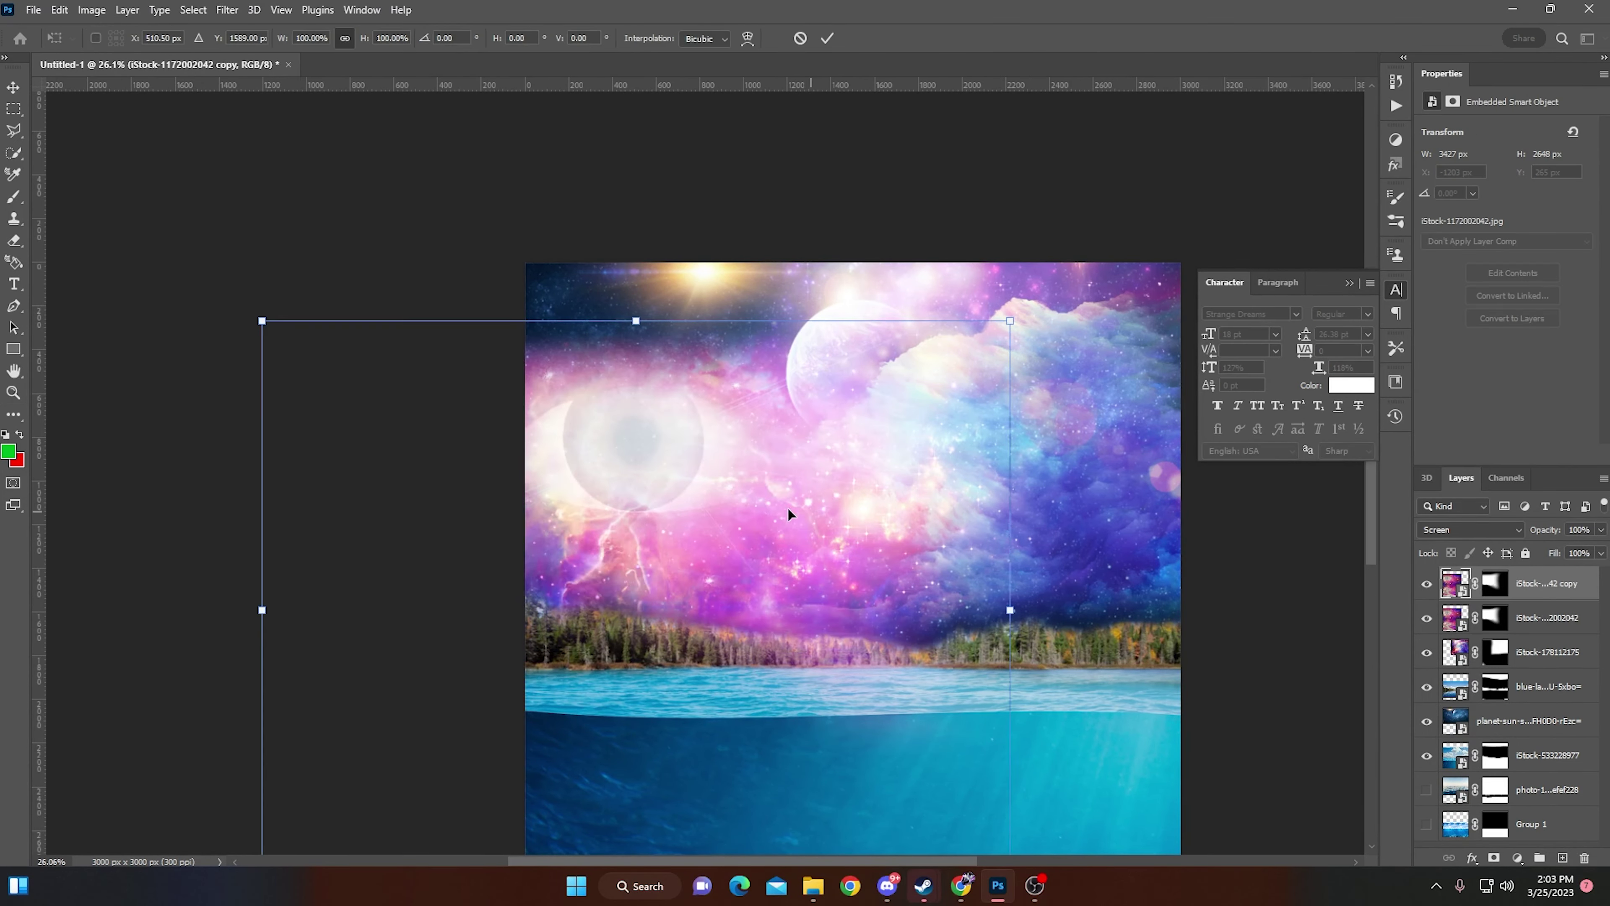
{"action": "mouse_move", "coordinate": [433, 459]}
{"action": "left_mouse_down"}
{"action": "mouse_move", "coordinate": [589, 477]}
{"action": "mouse_move", "coordinate": [857, 396]}
{"action": "left_mouse_up"}
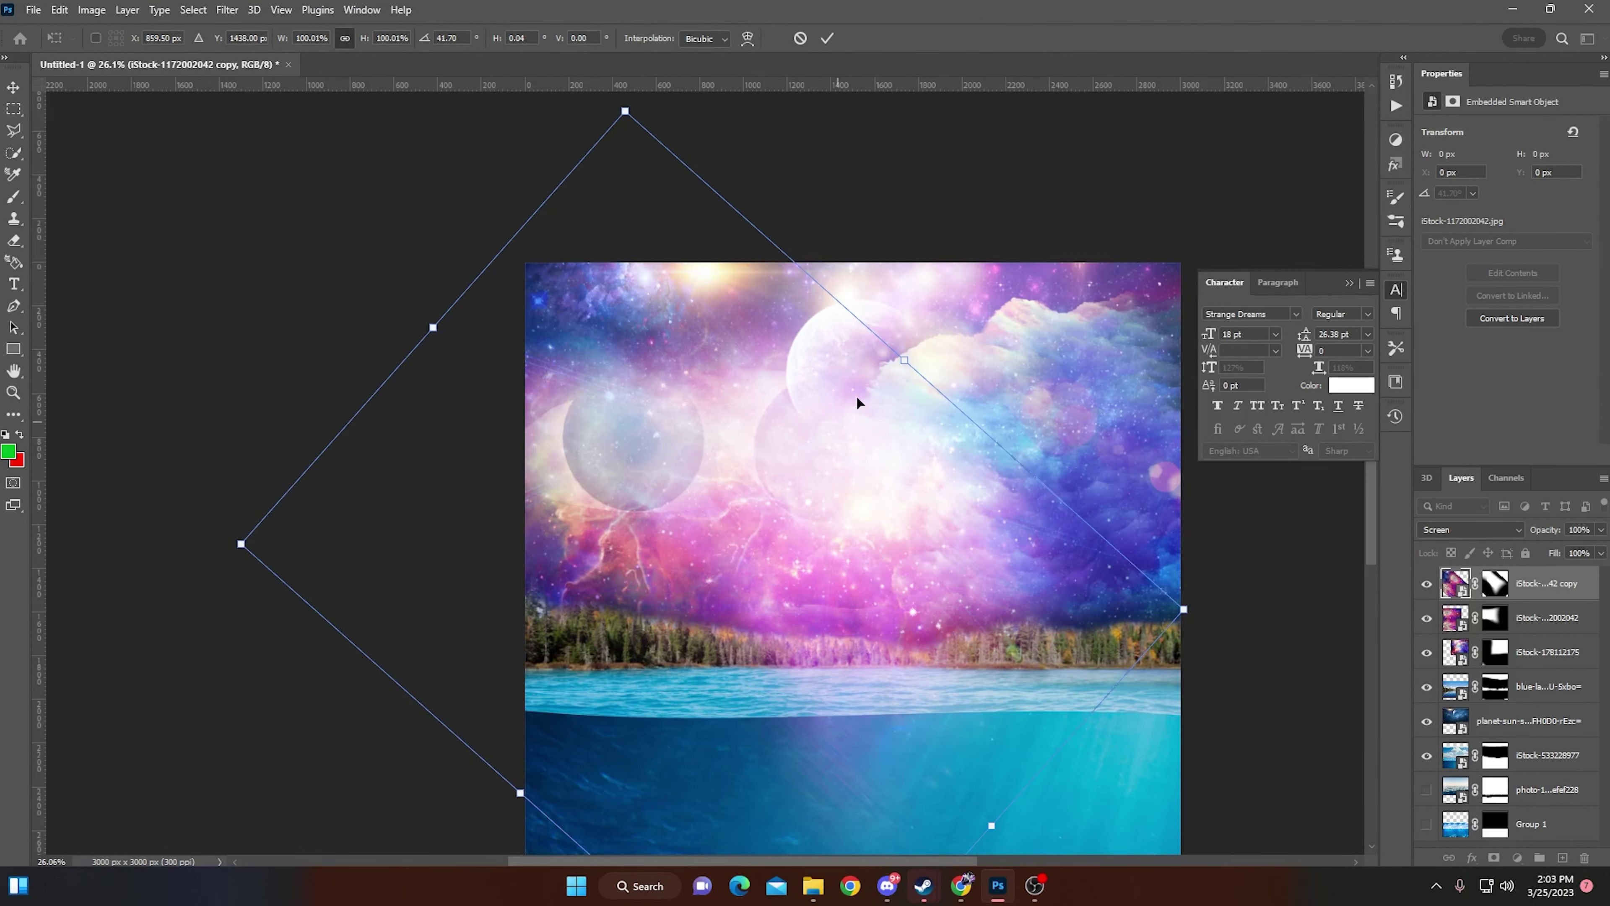
{"action": "key", "text": "Return"}
{"action": "key", "text": "z"}
{"action": "left_click", "coordinate": [13, 393]}
{"action": "scroll", "coordinate": [38, 184], "scroll_direction": "down", "scroll_amount": 2}
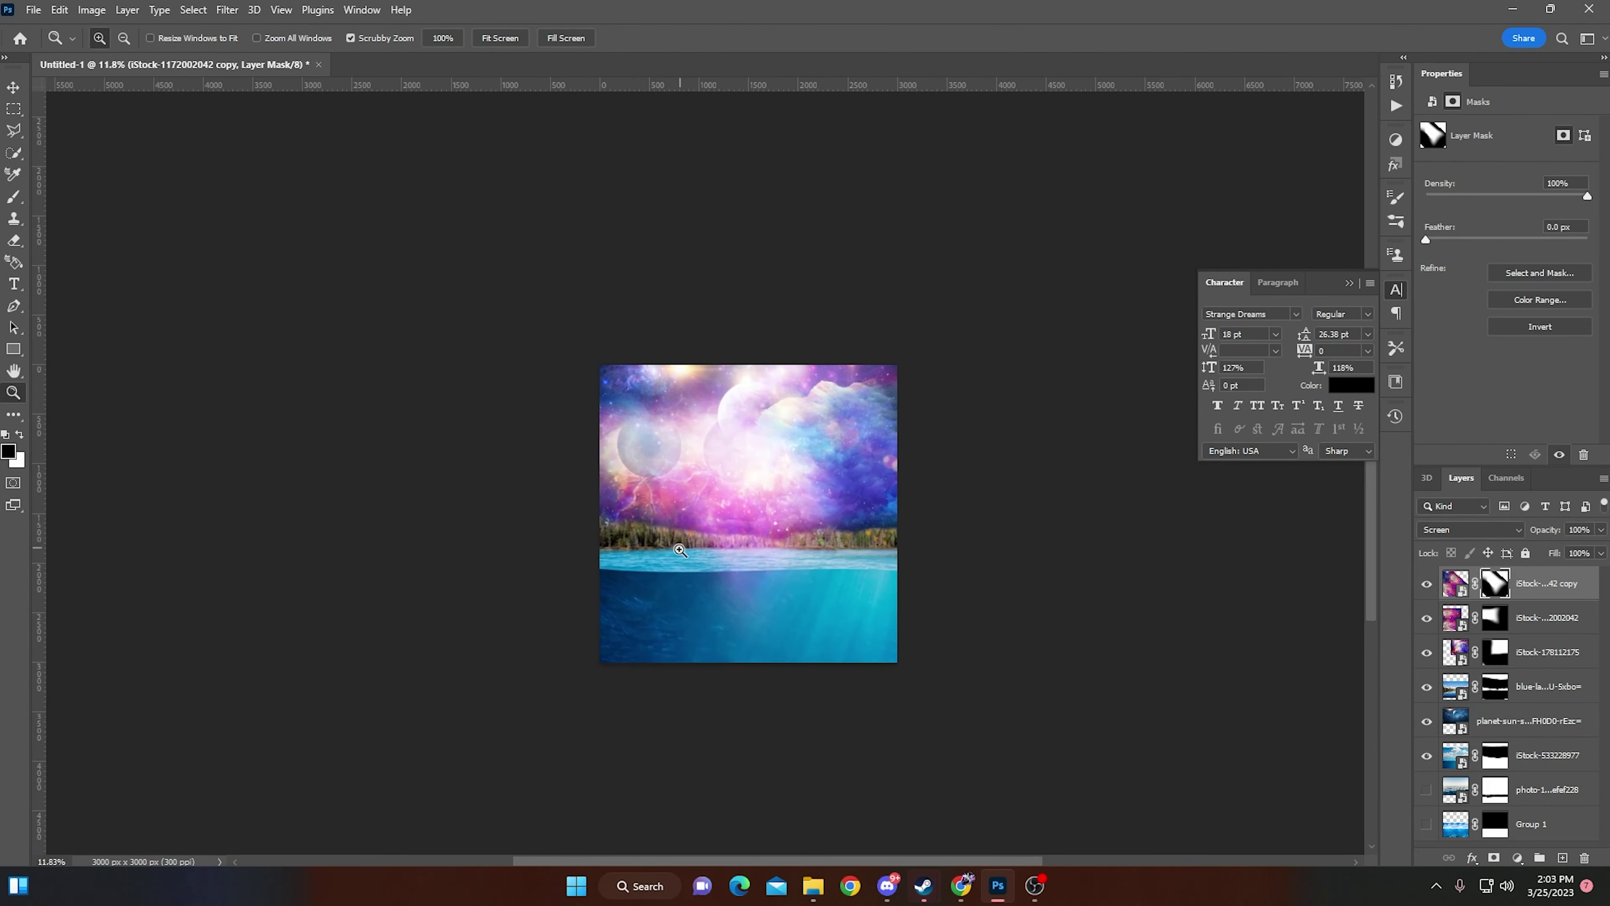
{"action": "left_click_drag", "start_coordinate": [867, 578], "coordinate": [826, 393]}
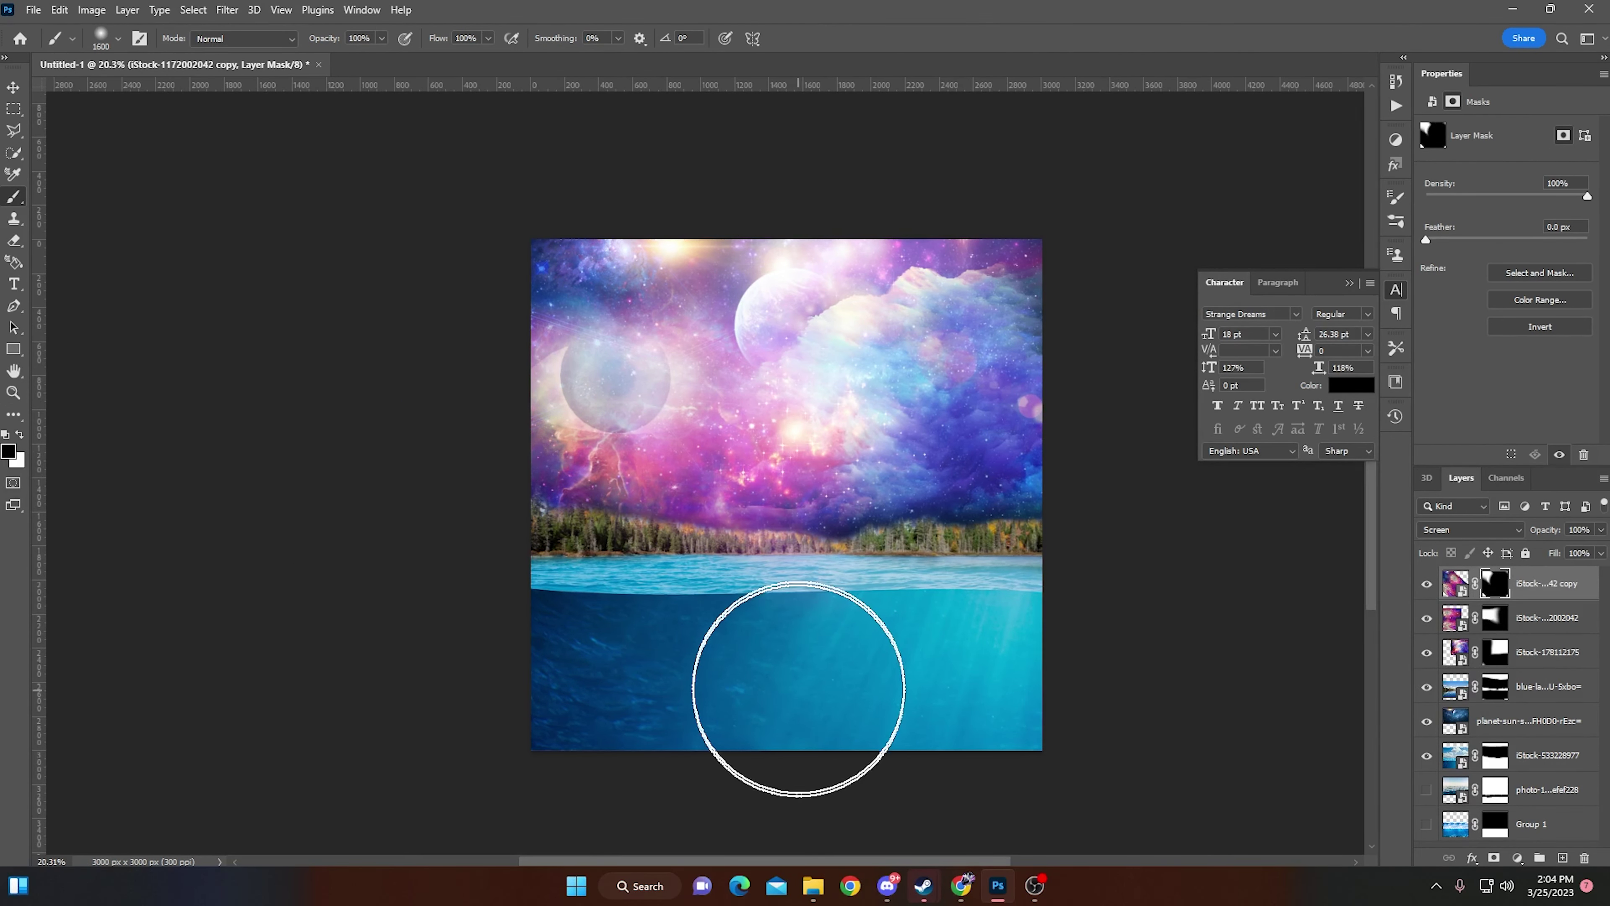
{"action": "key", "text": "z"}
{"action": "scroll", "coordinate": [750, 452], "scroll_direction": "down", "scroll_amount": 5}
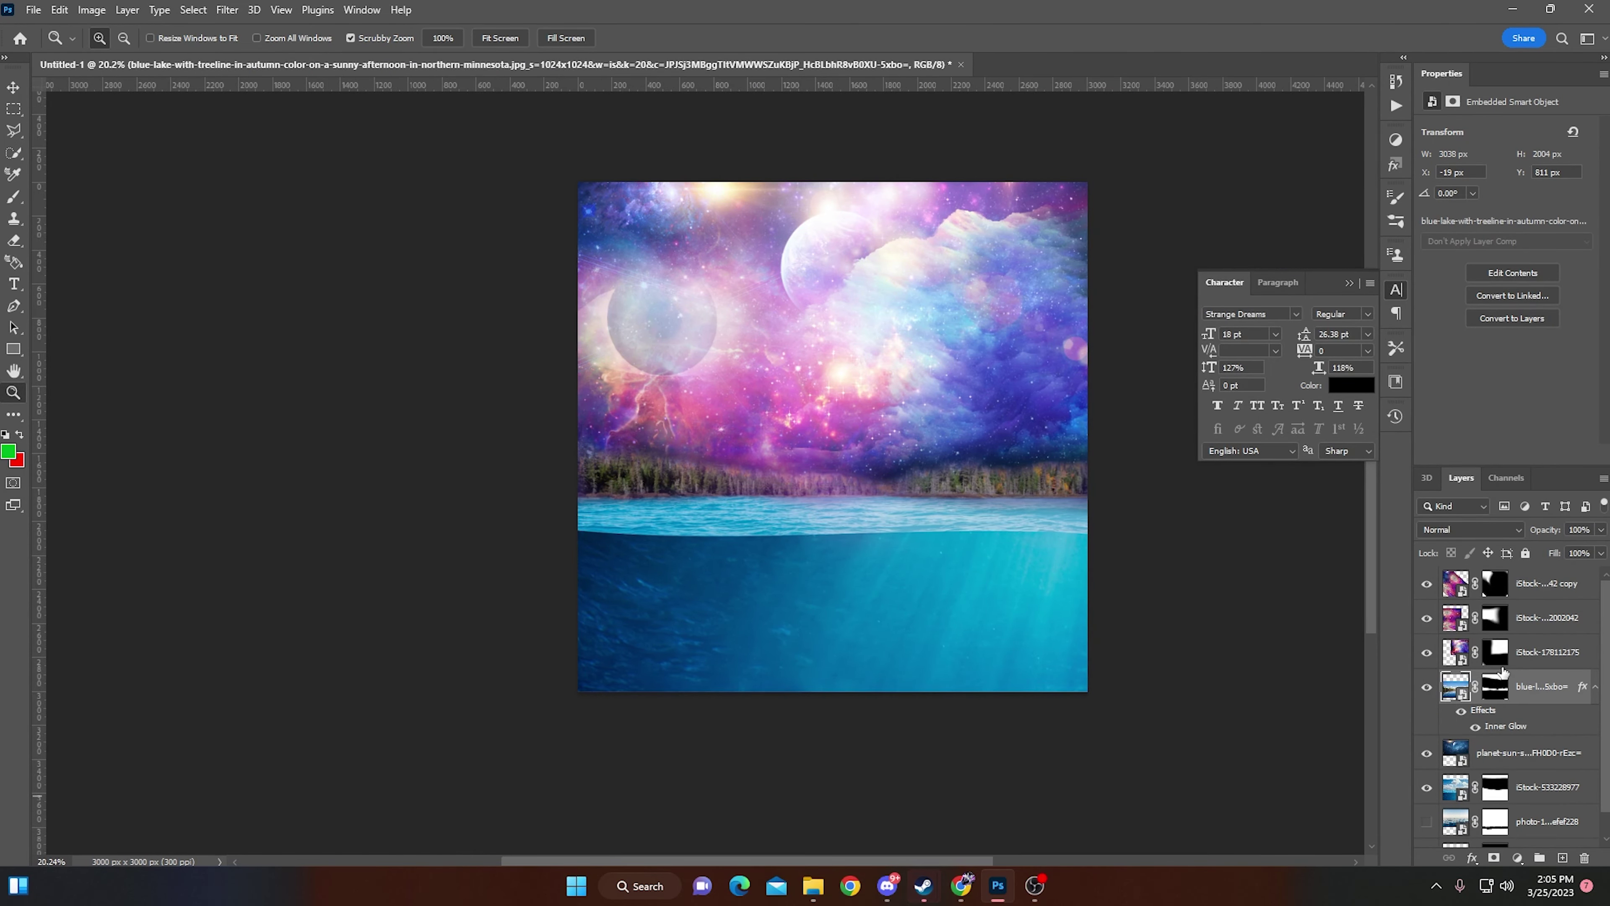
Step: Apply a Camera Raw filter to the planet sky, raising contrast, texture and clarity
{"action": "left_click", "coordinate": [1527, 753]}
{"action": "left_click", "coordinate": [227, 9]}
{"action": "key", "text": "Escape"}
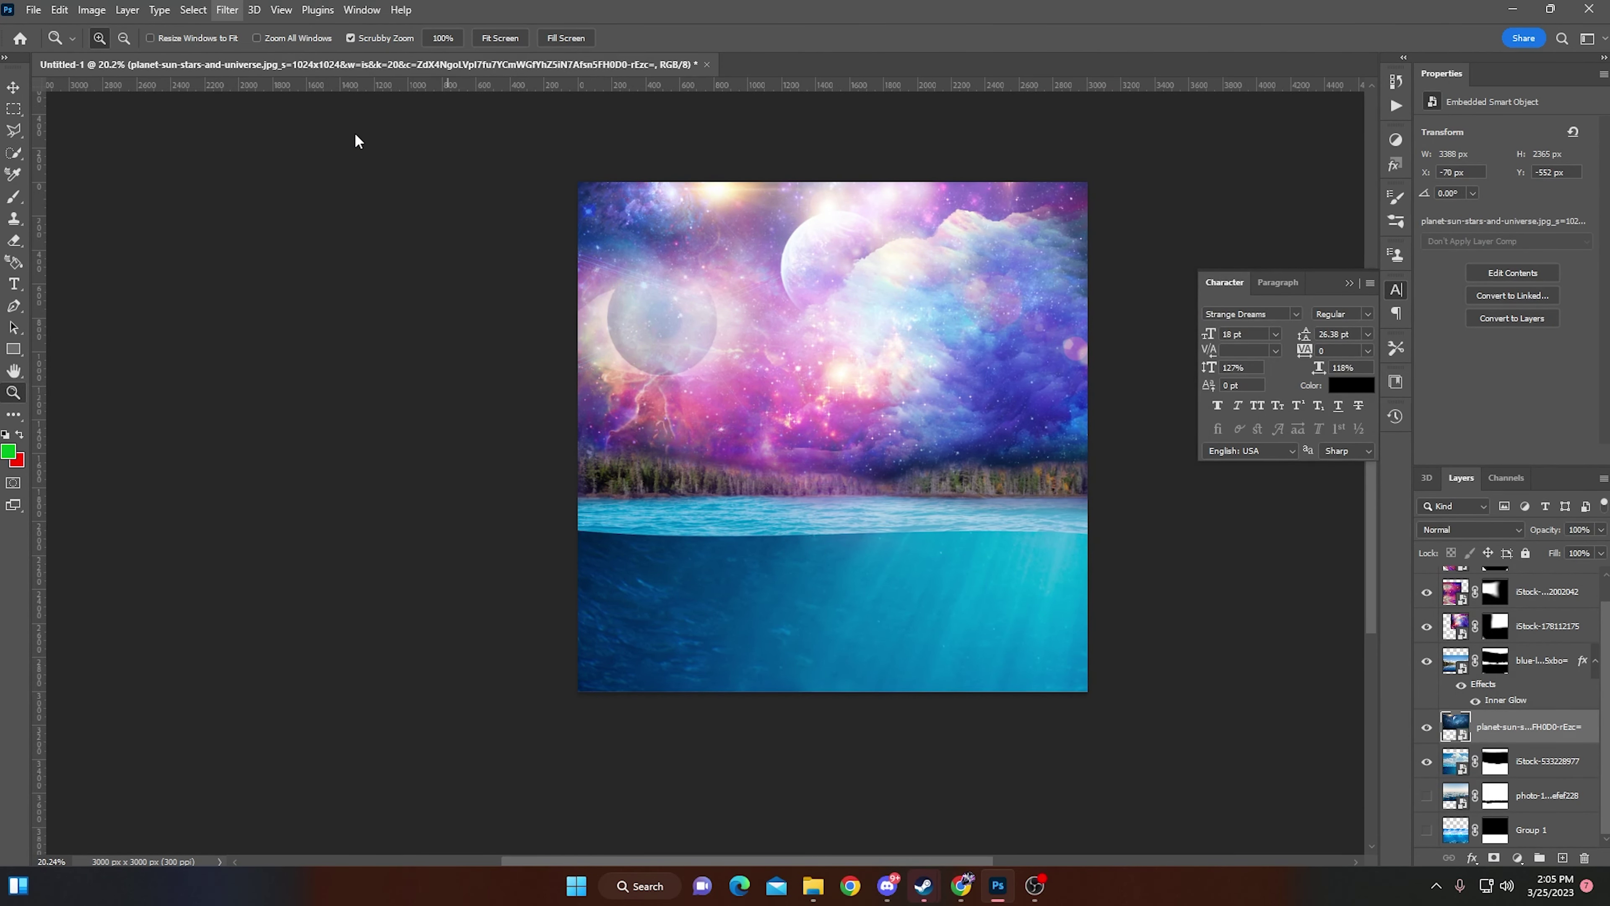
{"action": "key", "text": "ctrl+shift+a"}
{"action": "left_click_drag", "start_coordinate": [1263, 439], "coordinate": [1298, 439]}
{"action": "left_click_drag", "start_coordinate": [1264, 608], "coordinate": [1295, 608]}
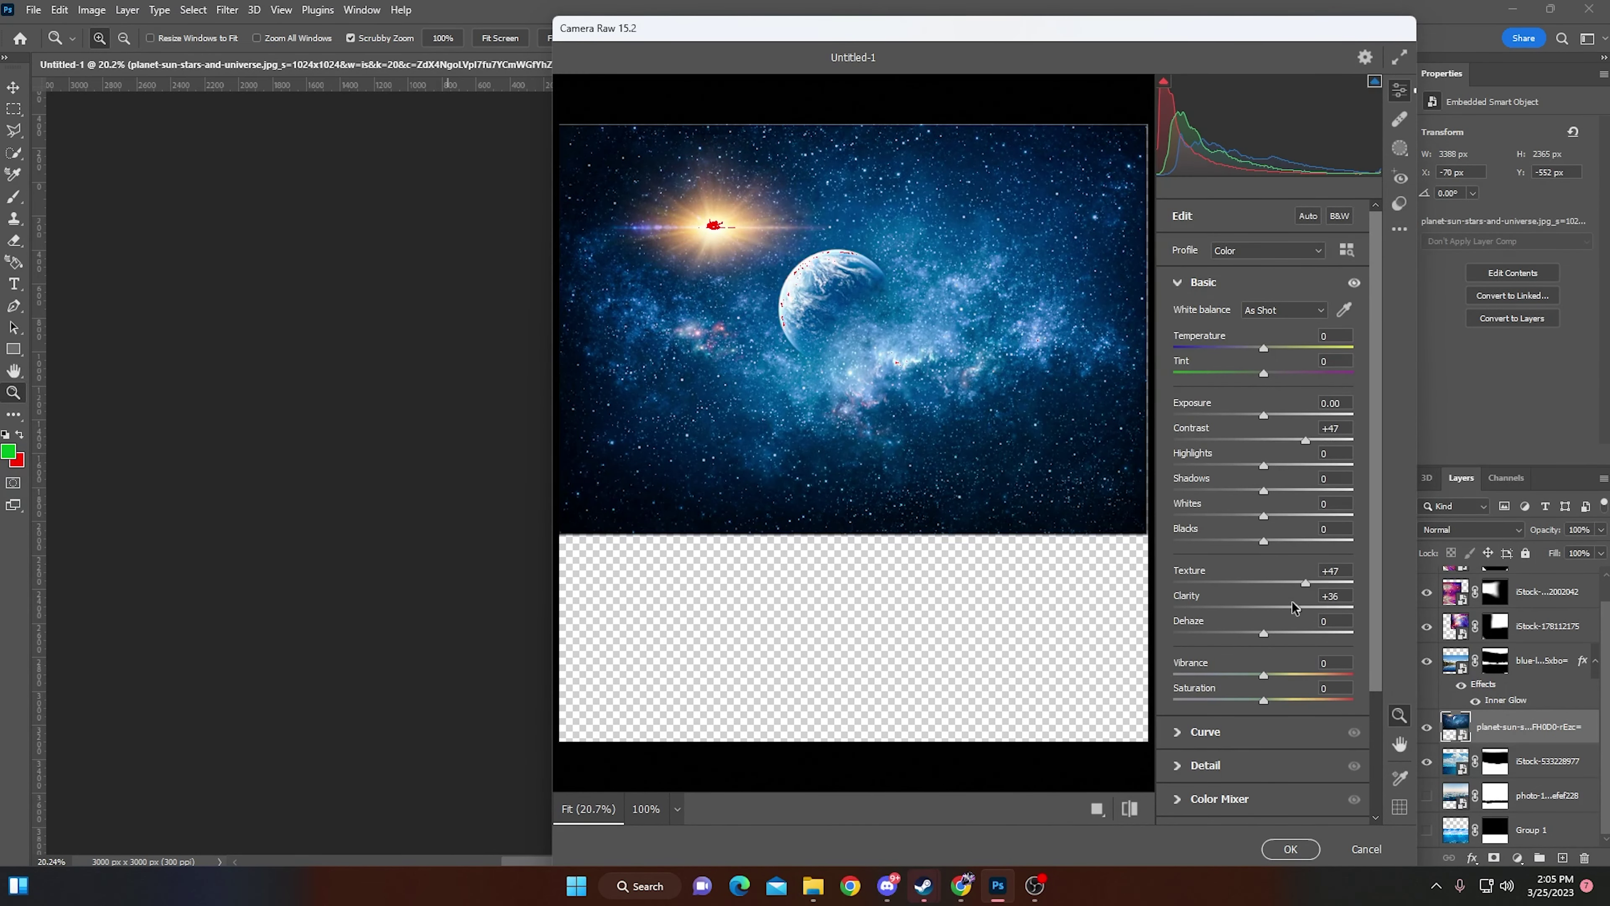
{"action": "mouse_move", "coordinate": [1264, 465]}
{"action": "left_mouse_down"}
{"action": "mouse_move", "coordinate": [1285, 465]}
{"action": "mouse_move", "coordinate": [1254, 415]}
{"action": "left_mouse_up"}
{"action": "left_click", "coordinate": [1290, 850]}
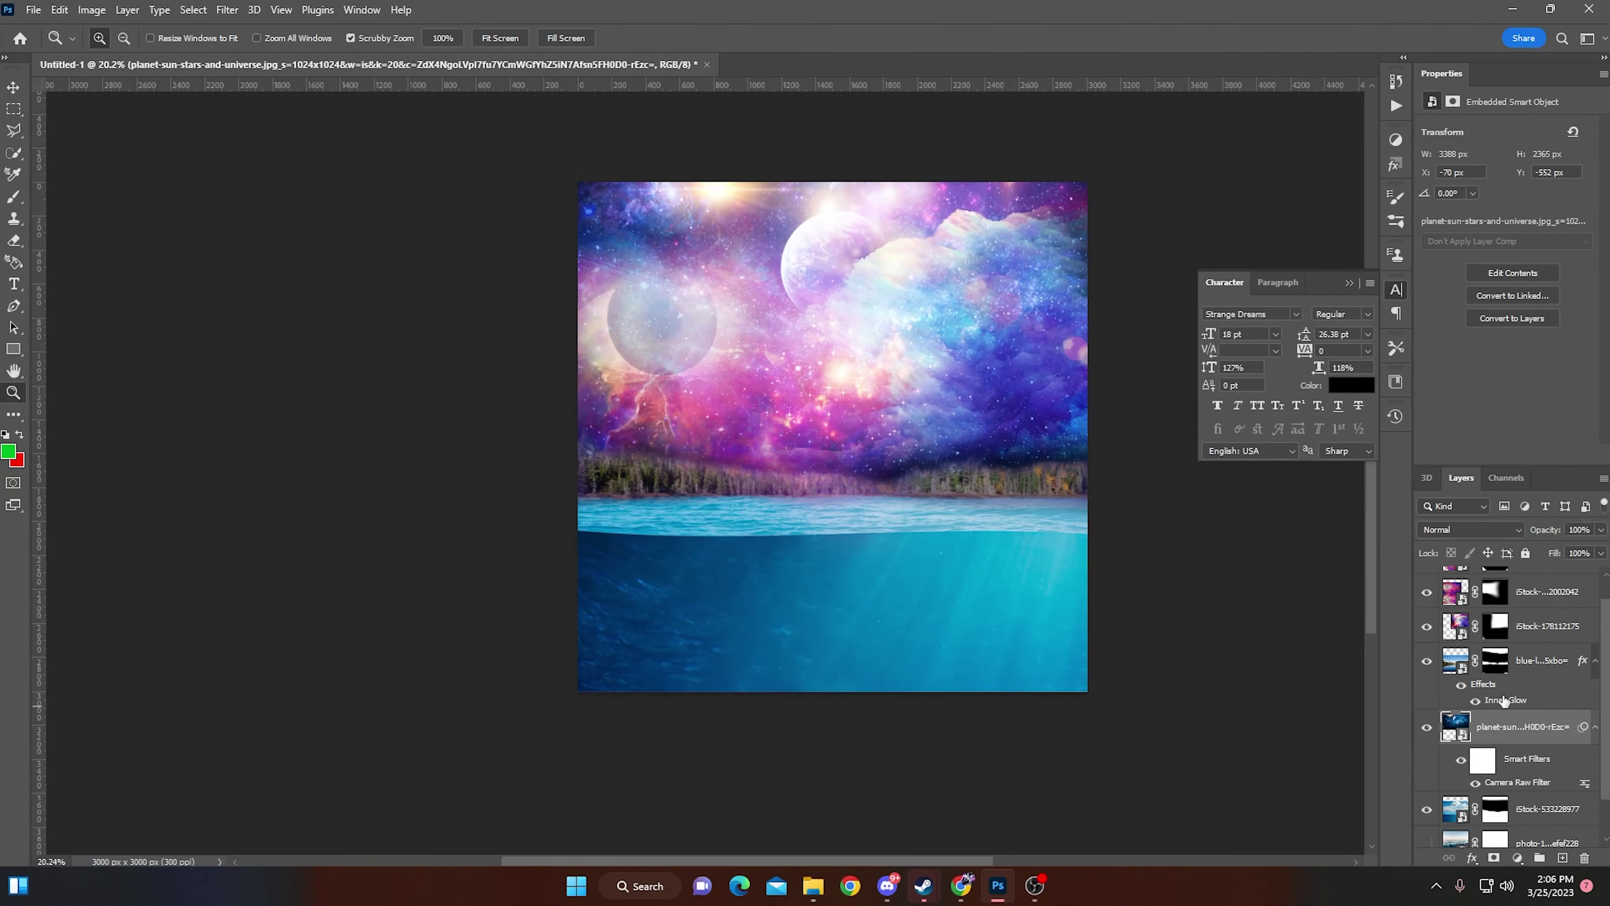
Step: Reapply the same Camera Raw settings to the first and second nebula layers
{"action": "left_click", "coordinate": [1484, 625]}
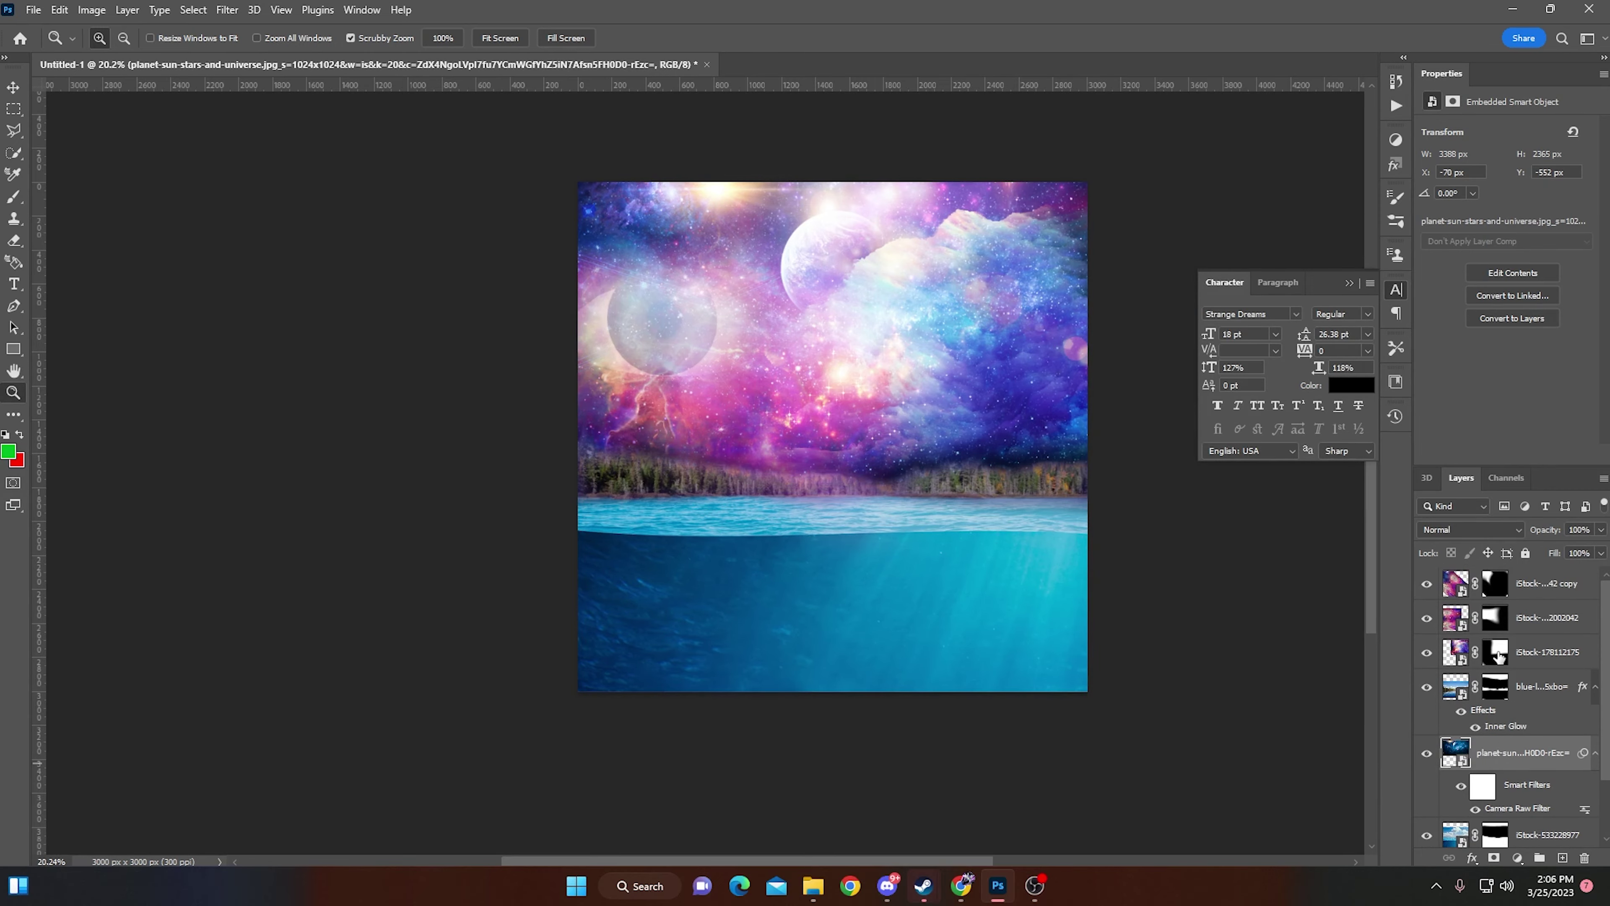
{"action": "left_click", "coordinate": [227, 9]}
{"action": "left_click", "coordinate": [253, 134]}
{"action": "left_click", "coordinate": [1528, 223]}
{"action": "left_click", "coordinate": [1420, 295]}
{"action": "left_click", "coordinate": [1359, 849]}
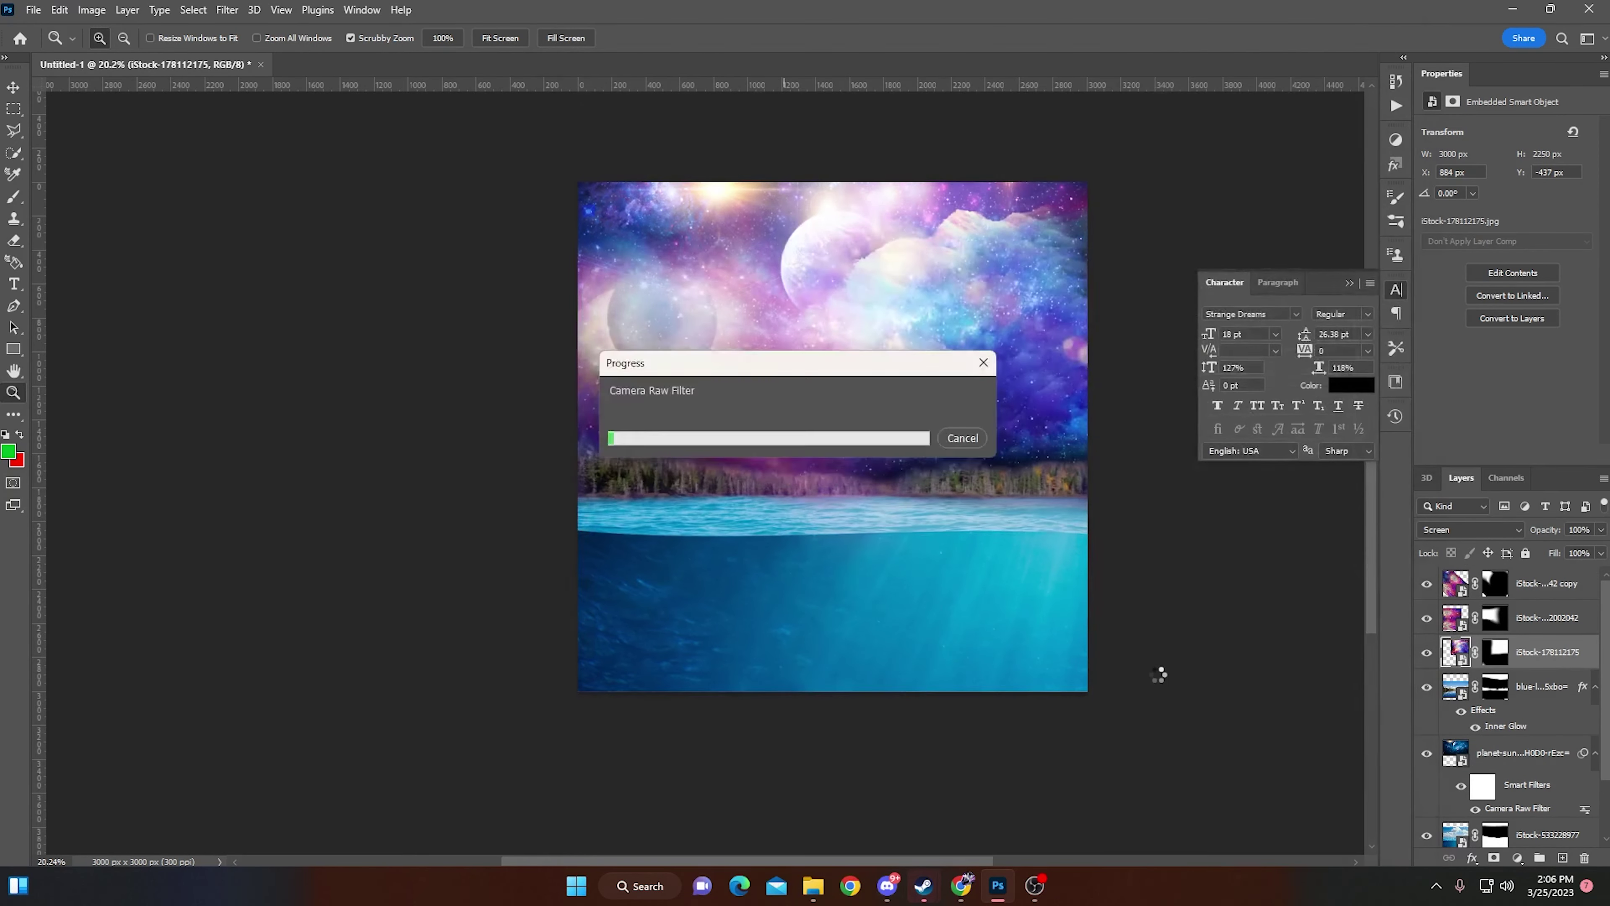
{"action": "left_click", "coordinate": [1525, 625]}
{"action": "key", "text": "alt+ctrl+f"}
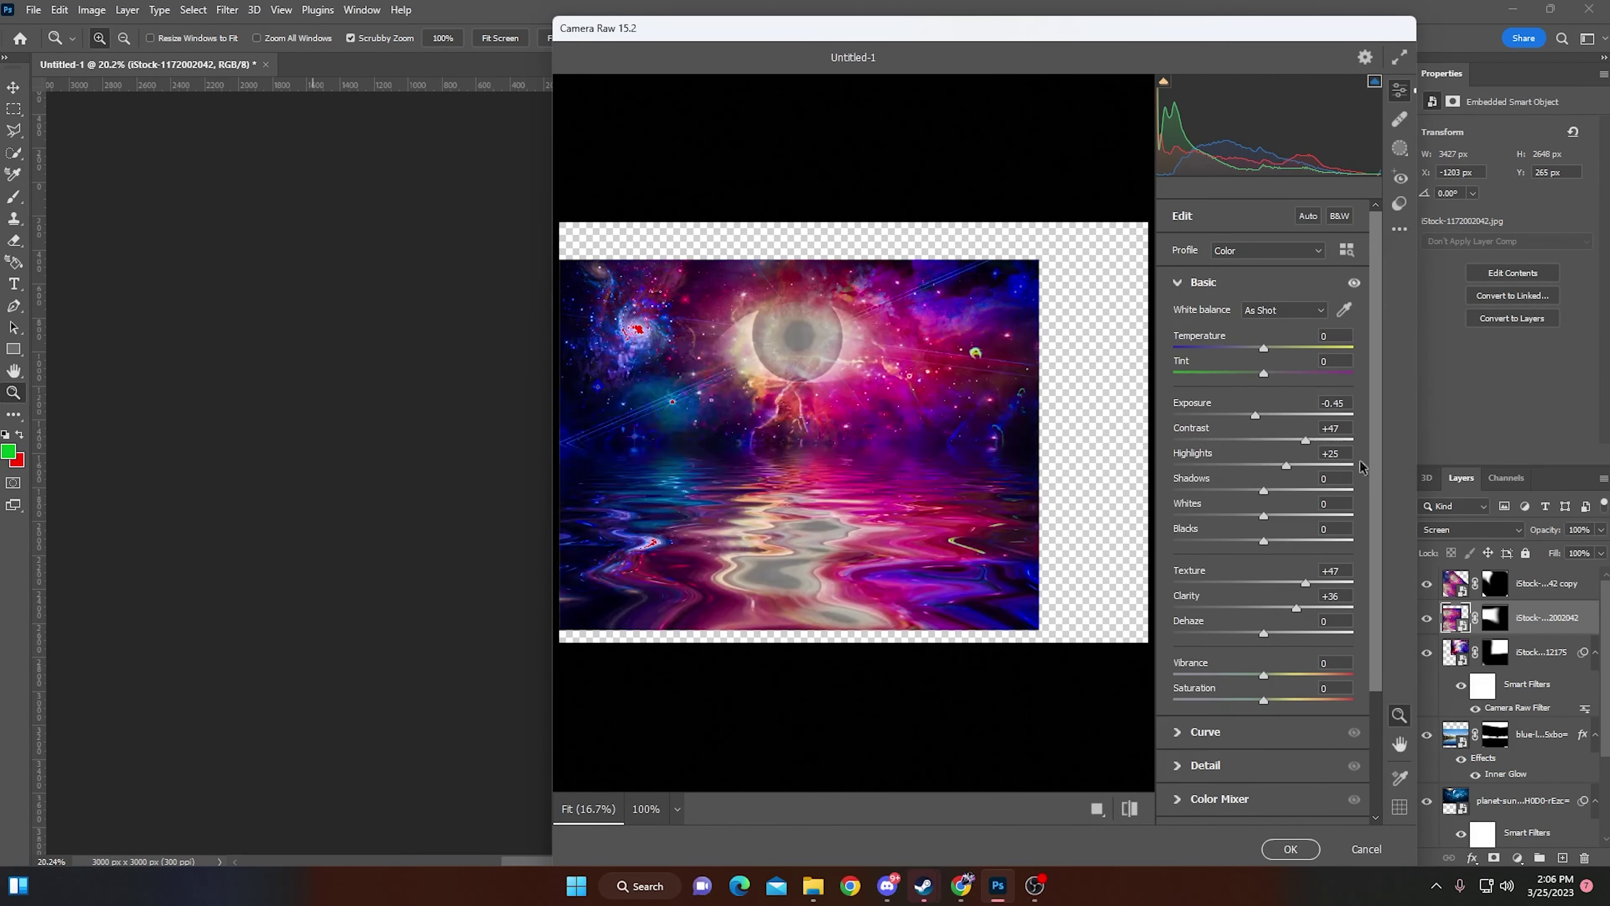
Step: Reapply the same Camera Raw filter to the duplicate nebula layer
{"action": "left_click", "coordinate": [1291, 850]}
{"action": "key", "text": "ctrl+minus"}
{"action": "left_click", "coordinate": [1547, 583]}
{"action": "left_click", "coordinate": [227, 10]}
{"action": "left_click", "coordinate": [271, 137]}
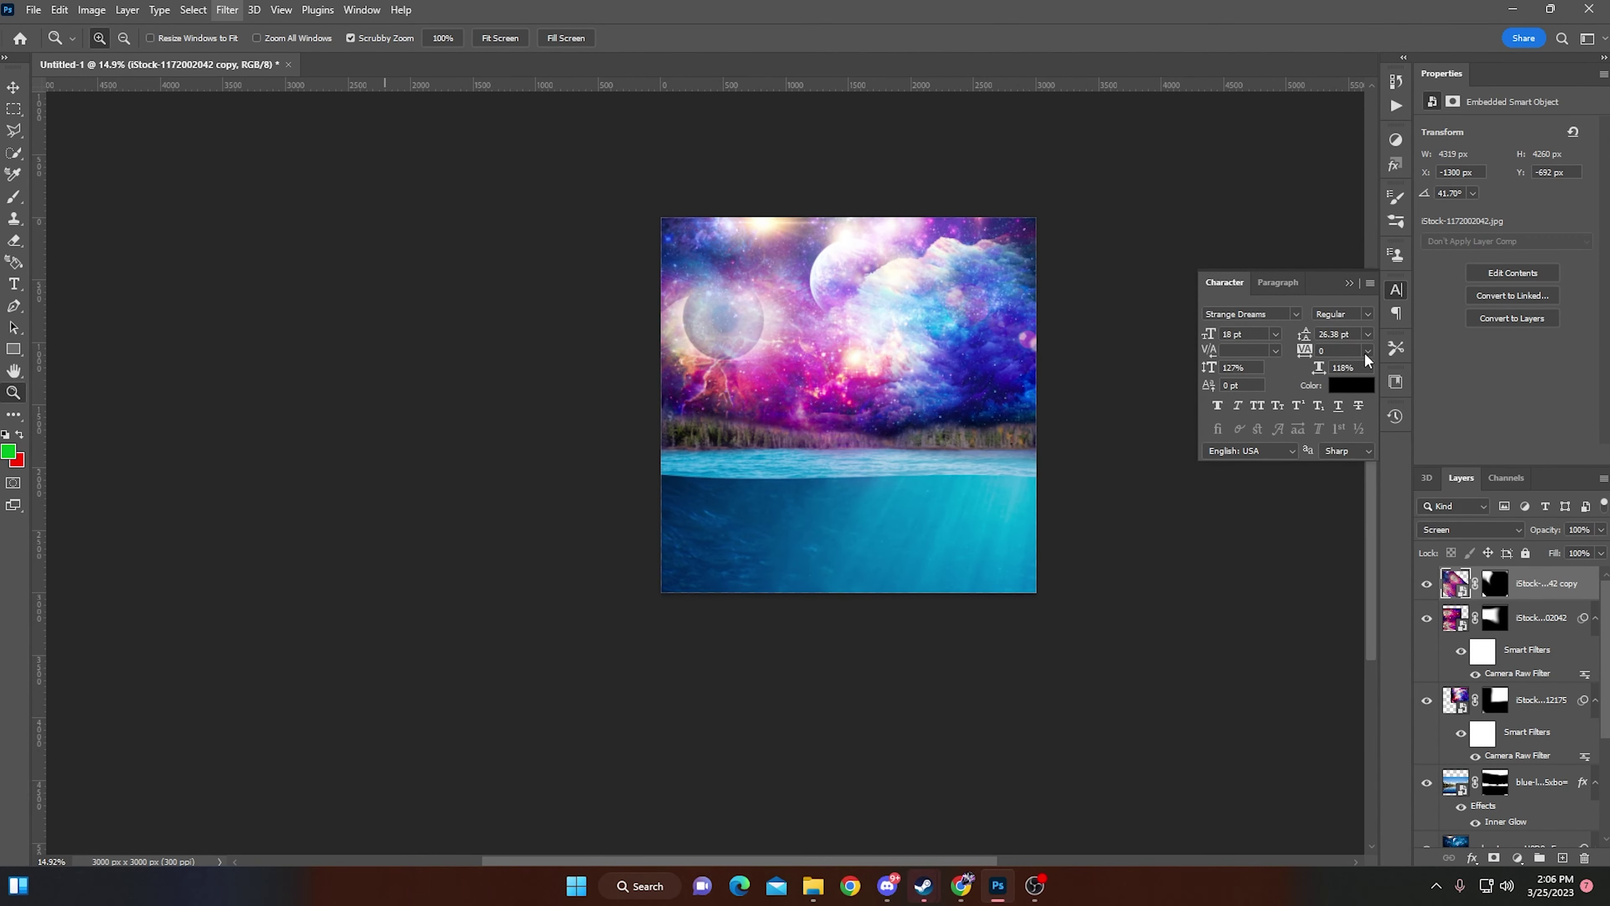
{"action": "left_click", "coordinate": [1527, 223]}
{"action": "left_click", "coordinate": [1420, 295]}
{"action": "left_click", "coordinate": [1359, 848]}
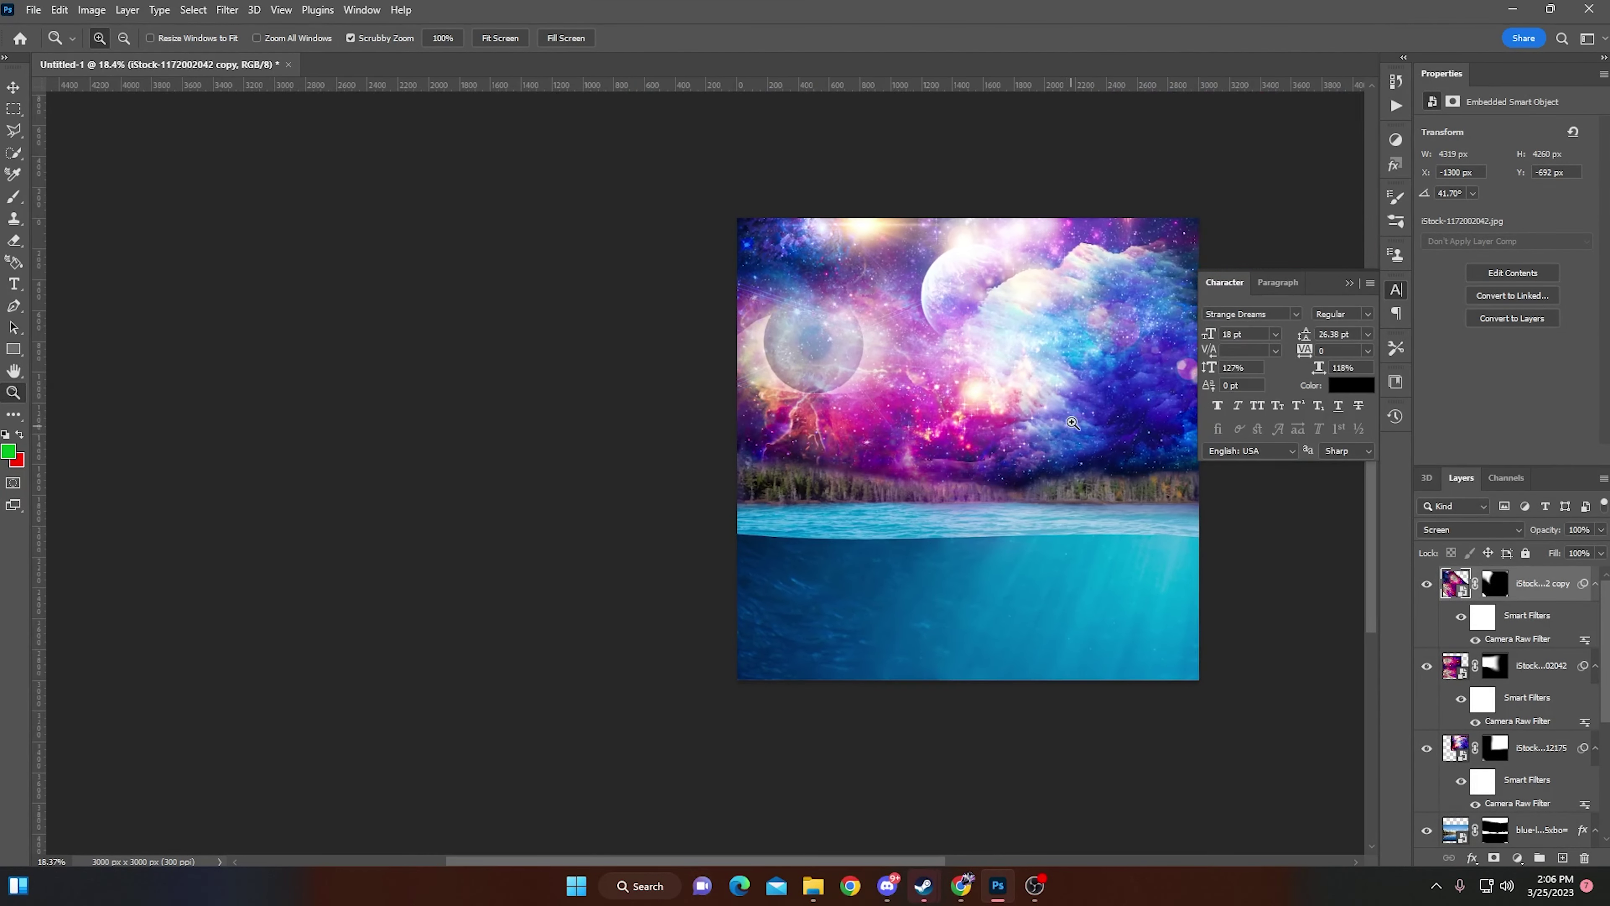
{"action": "scroll", "coordinate": [730, 312], "scroll_direction": "up", "scroll_amount": 3}
{"action": "scroll", "coordinate": [1432, 614], "scroll_direction": "down", "scroll_amount": 5}
Step: Darken the treeline lake layer to a near-black silhouette with Camera Raw
{"action": "left_click", "coordinate": [1427, 613]}
{"action": "left_click", "coordinate": [1540, 613]}
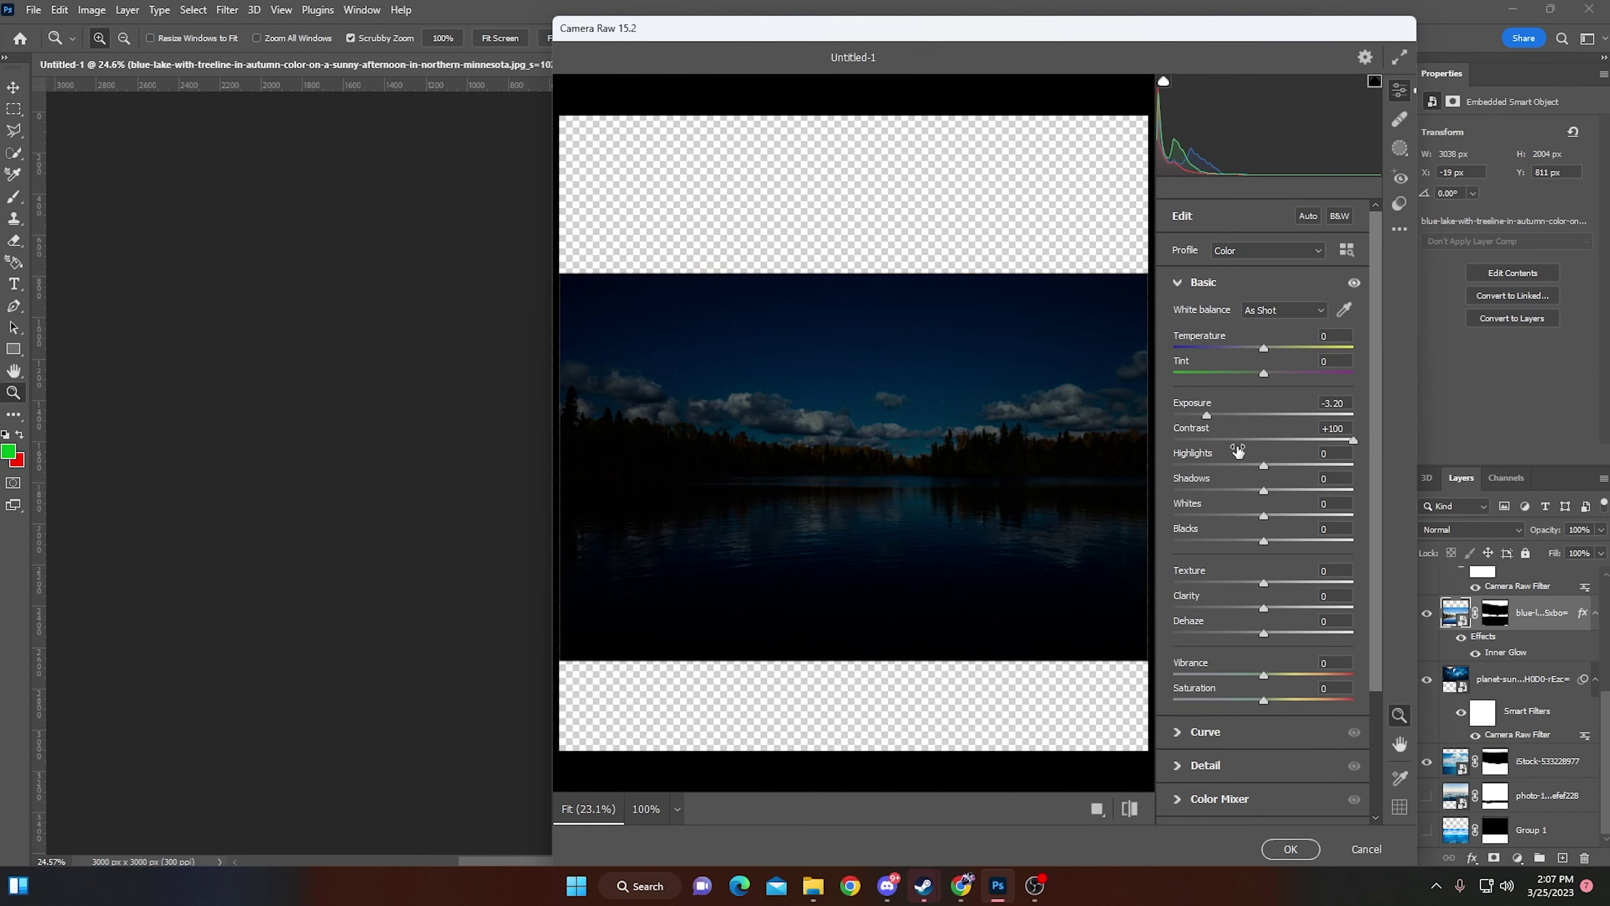
{"action": "left_click", "coordinate": [1281, 845]}
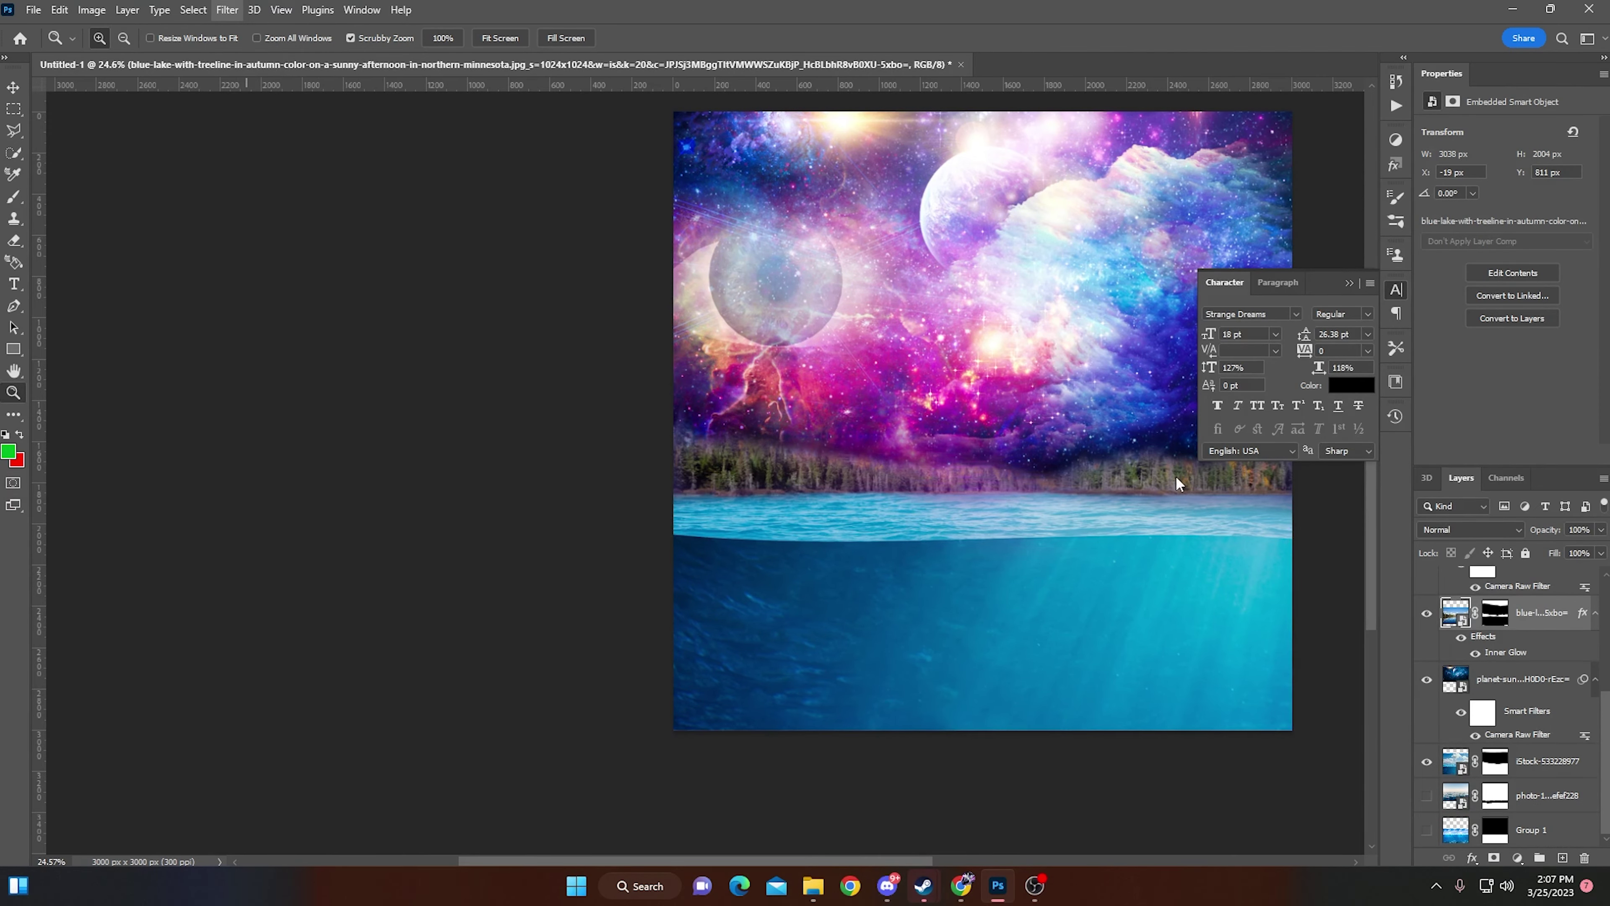
{"action": "key", "text": "ctrl+shift+a"}
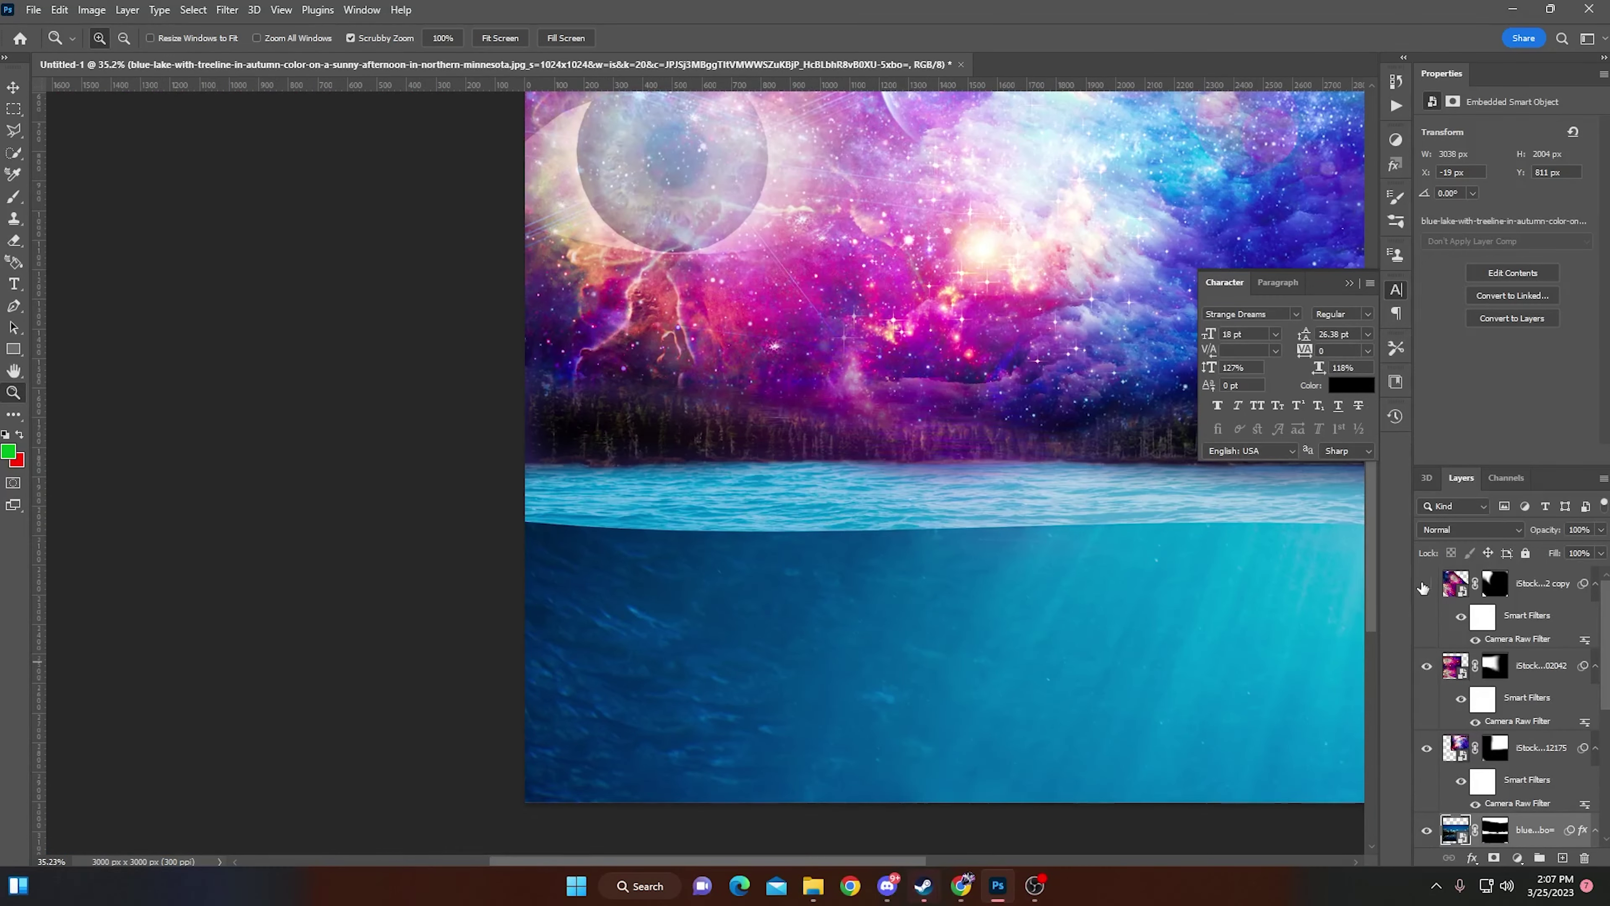
Step: Touch up the second nebula's mask with the brush
{"action": "left_click", "coordinate": [1487, 665]}
{"action": "key", "text": "b"}
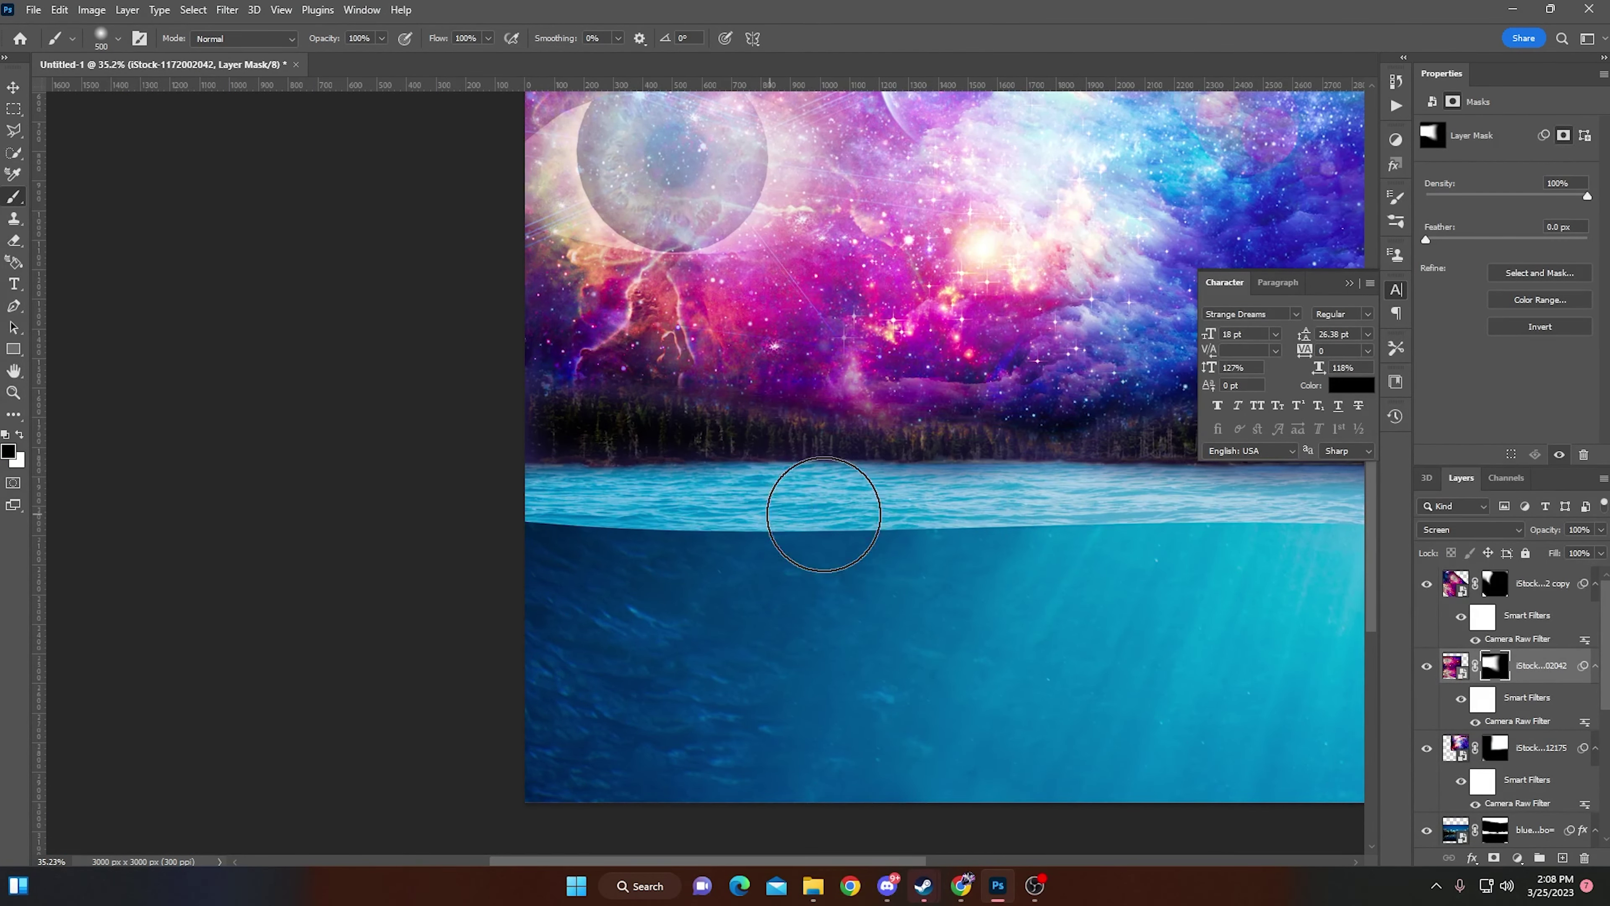
{"action": "scroll", "coordinate": [916, 493], "scroll_direction": "down", "scroll_amount": 3}
{"action": "scroll", "coordinate": [916, 493], "scroll_direction": "up", "scroll_amount": 5}
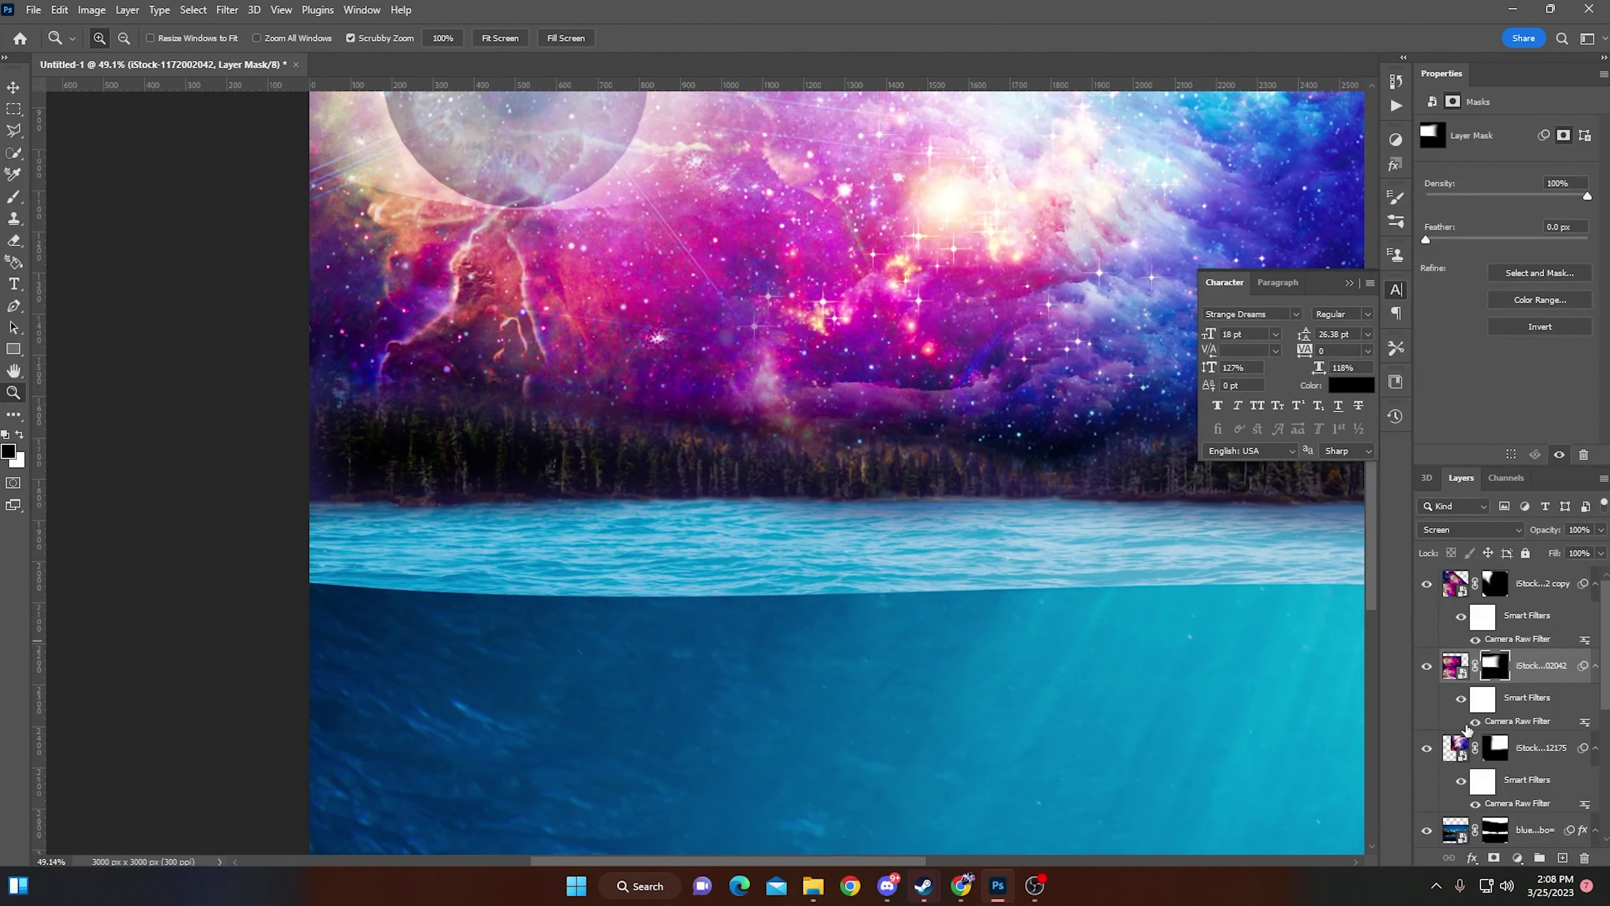
{"action": "scroll", "coordinate": [1478, 713], "scroll_direction": "down", "scroll_amount": 2}
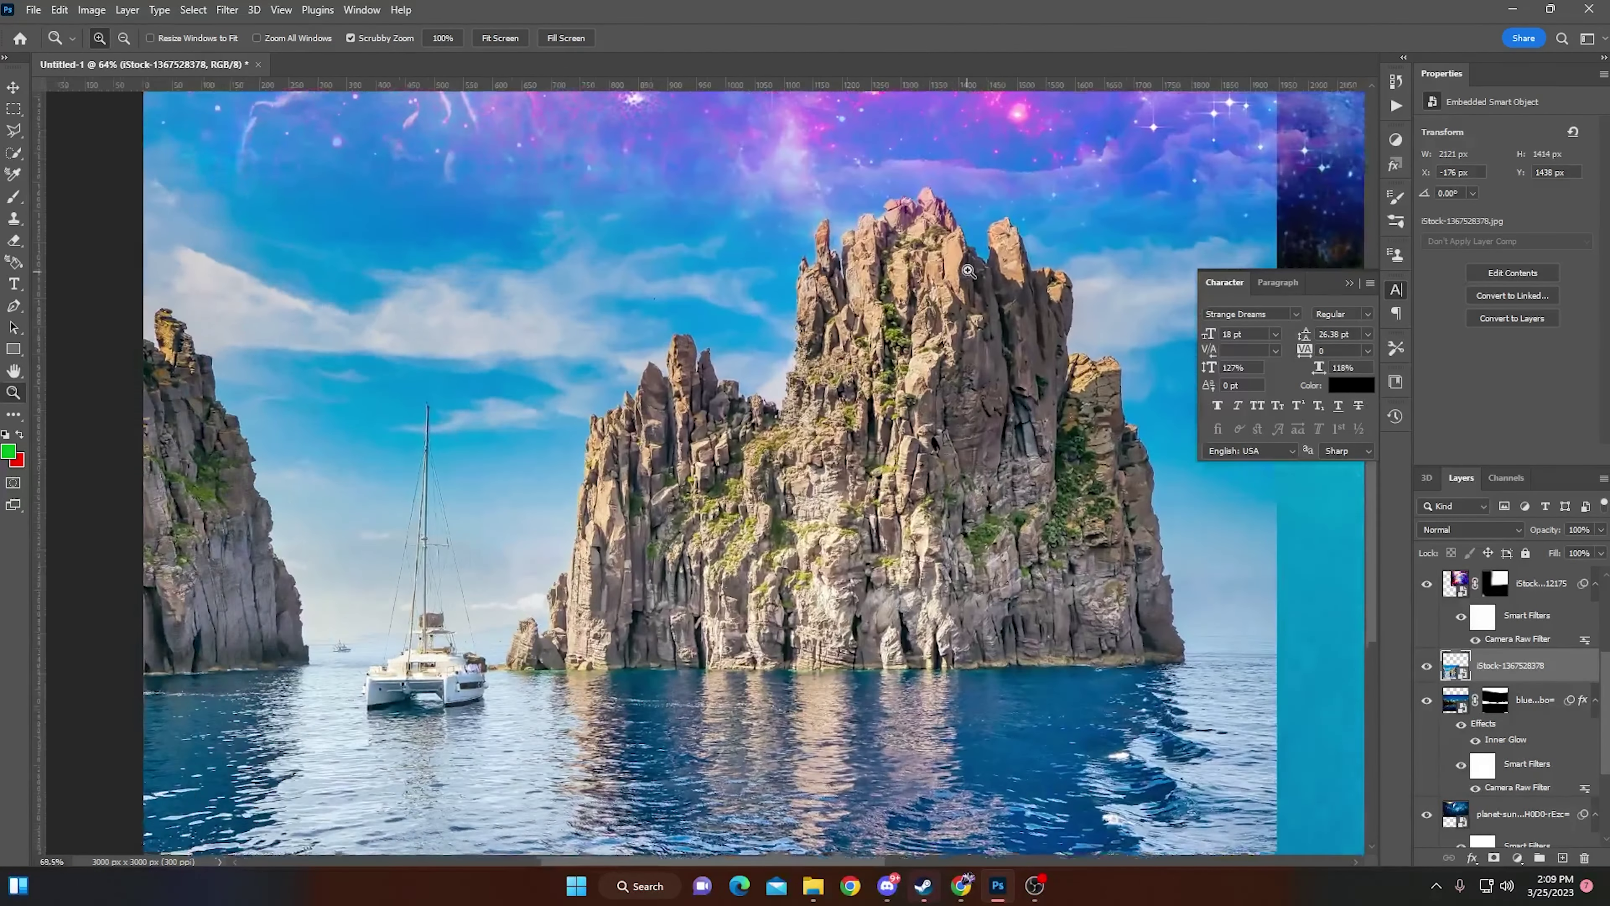
Step: Zoom in on the rock photo and pick Quick Selection to select the rock
{"action": "left_click_drag", "start_coordinate": [969, 271], "coordinate": [995, 271]}
{"action": "key", "text": "w"}
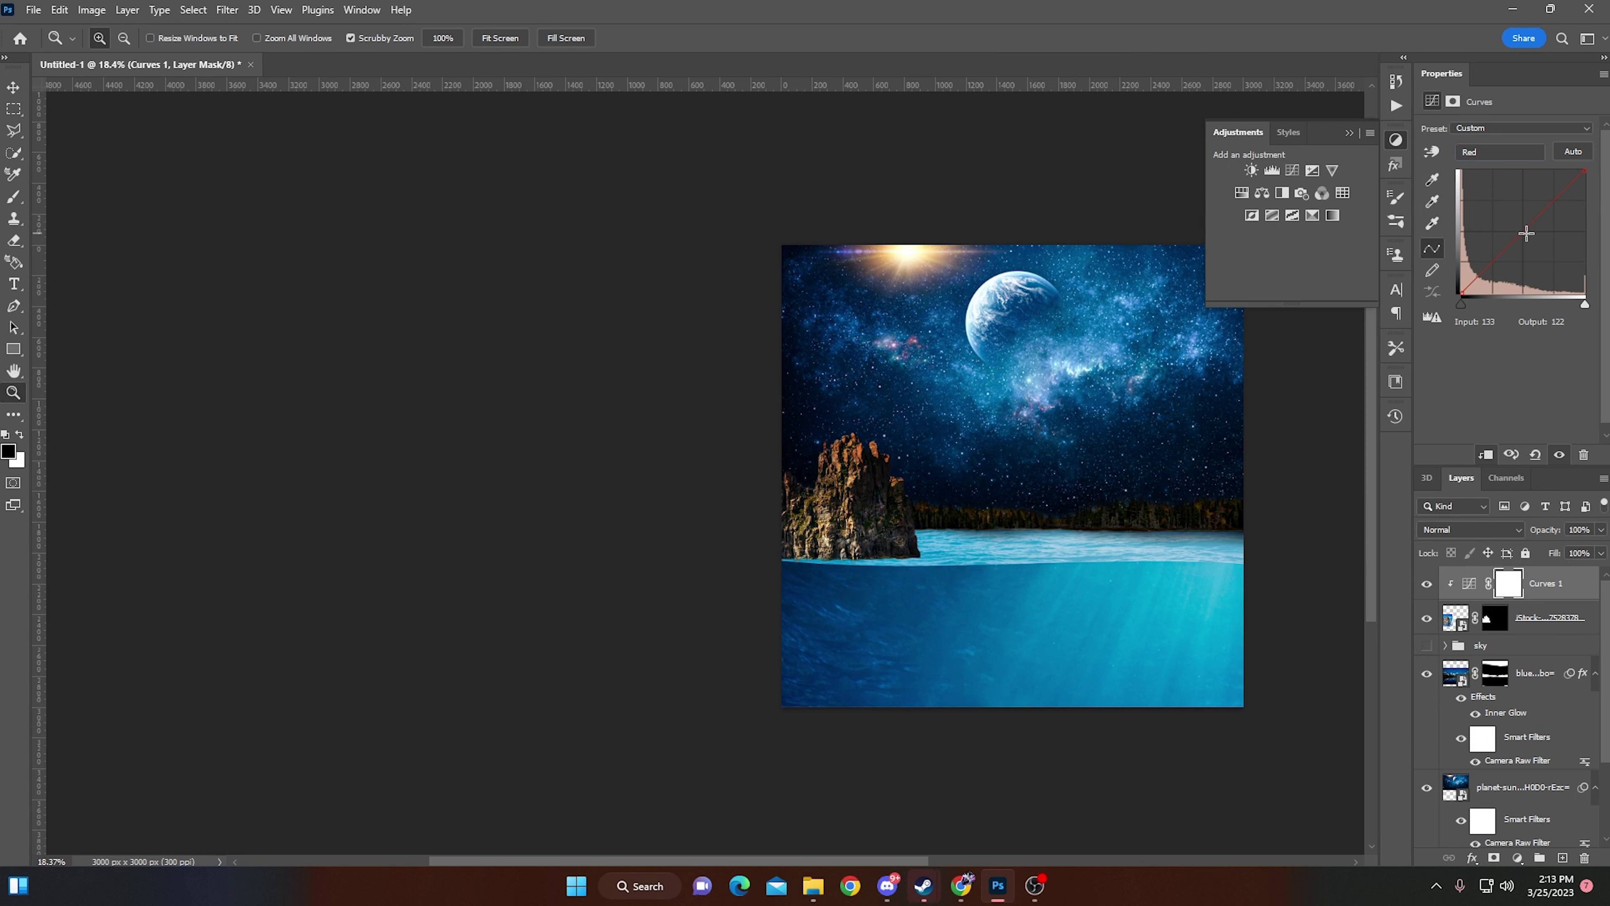
Step: Switch the rock's Curves adjustment to the Blue channel for a cooler tint
{"action": "left_click", "coordinate": [1468, 204]}
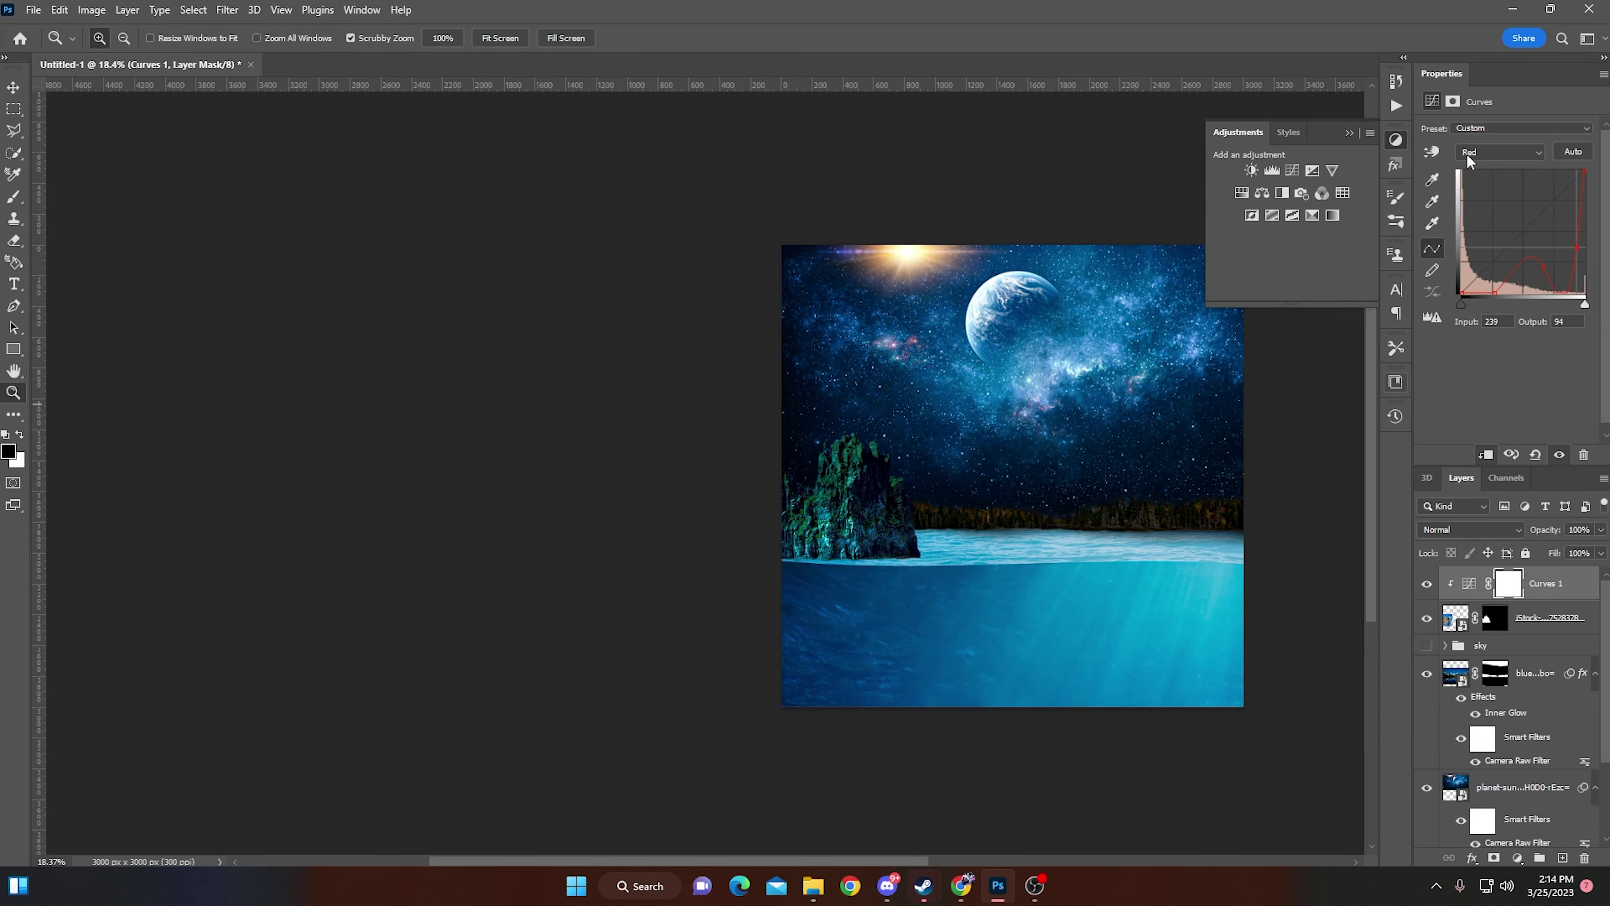
Step: Refine the rock layer's mask along the waterline with a smaller brush
{"action": "scroll", "coordinate": [850, 501], "scroll_direction": "up", "scroll_amount": 5}
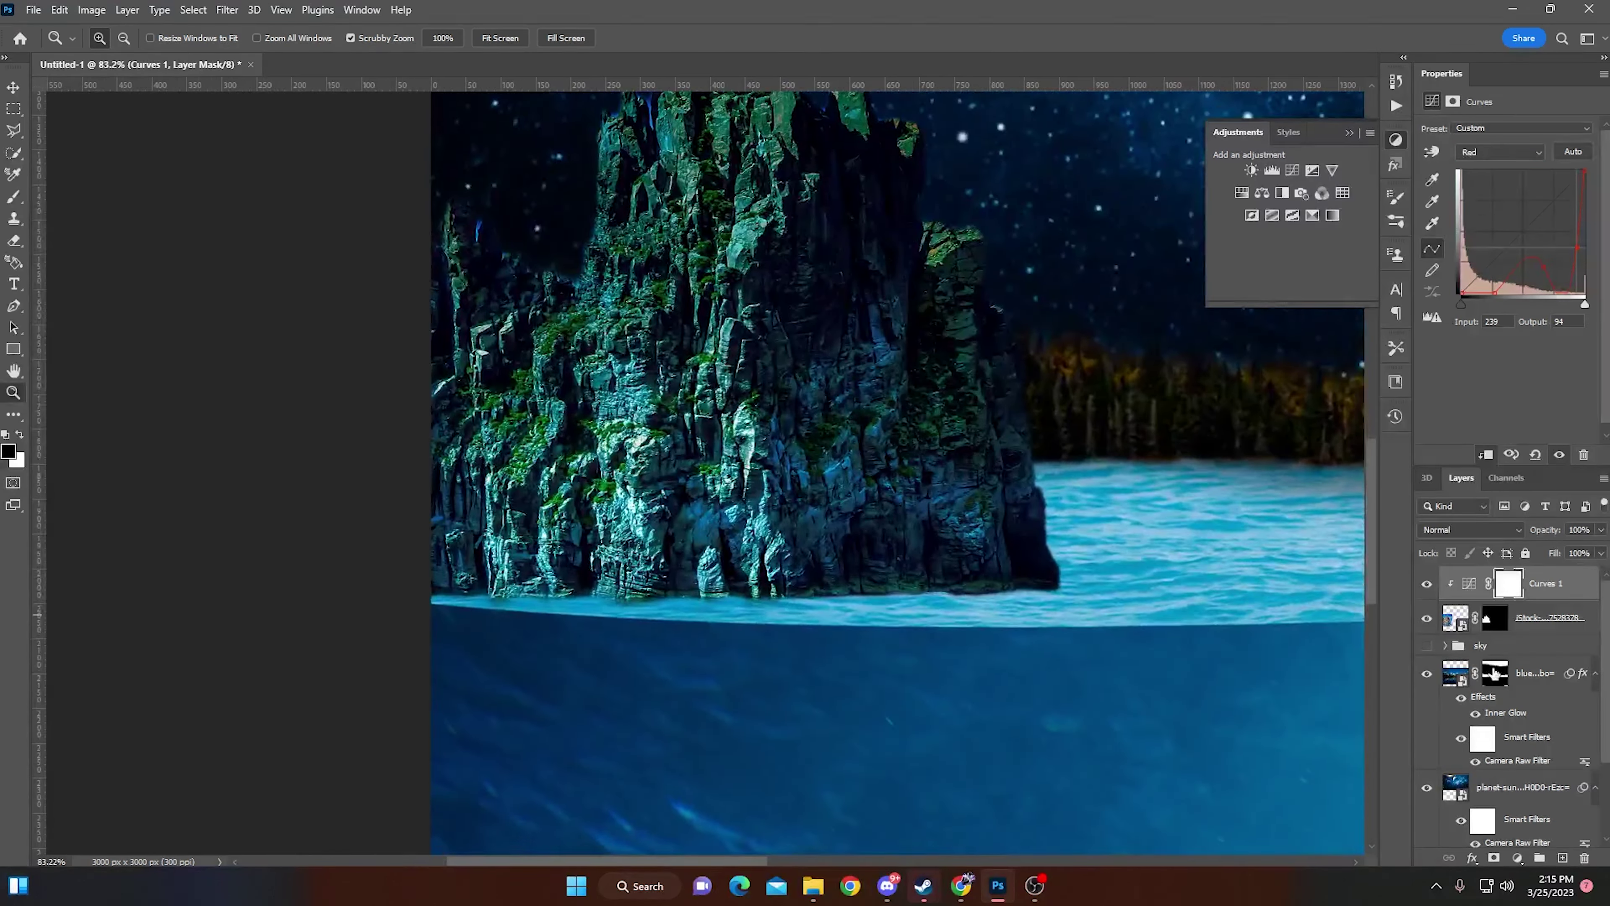
{"action": "left_click", "coordinate": [1495, 617]}
{"action": "key", "text": "b"}
{"action": "scroll", "coordinate": [602, 483], "scroll_direction": "up", "scroll_amount": 2}
{"action": "left_click_drag", "start_coordinate": [602, 484], "coordinate": [647, 344]}
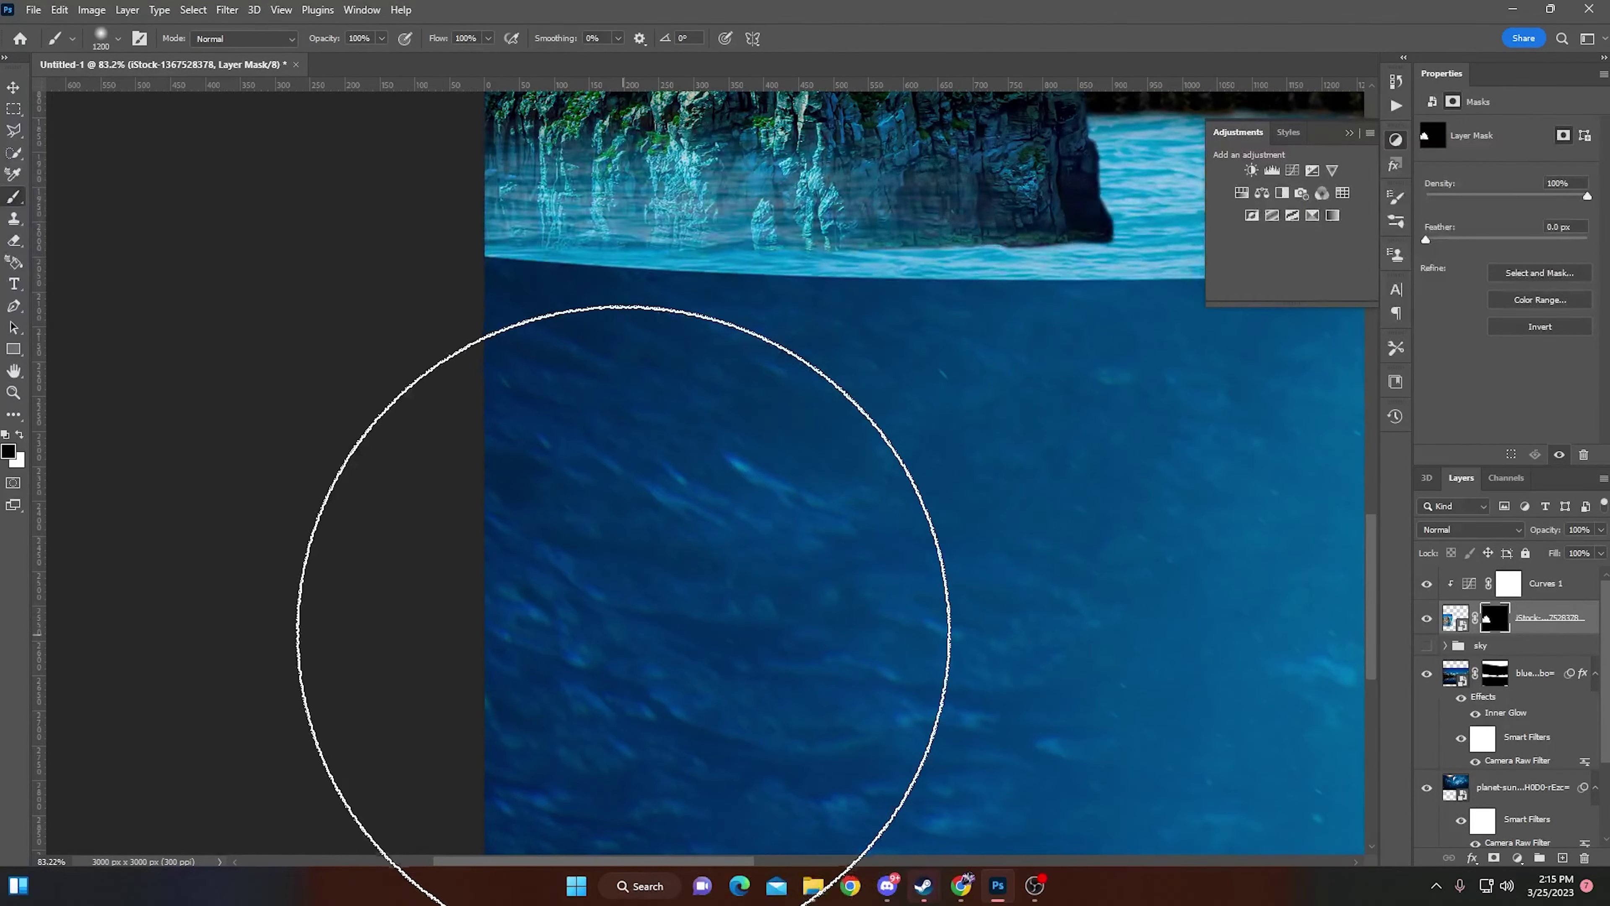
{"action": "key", "text": "bracketleft"}
{"action": "key", "text": "bracketleft"}
{"action": "key", "text": "bracketleft"}
{"action": "key", "text": "bracketleft"}
{"action": "key", "text": "bracketleft"}
{"action": "key", "text": "z"}
{"action": "left_click_drag", "start_coordinate": [956, 452], "coordinate": [398, 492]}
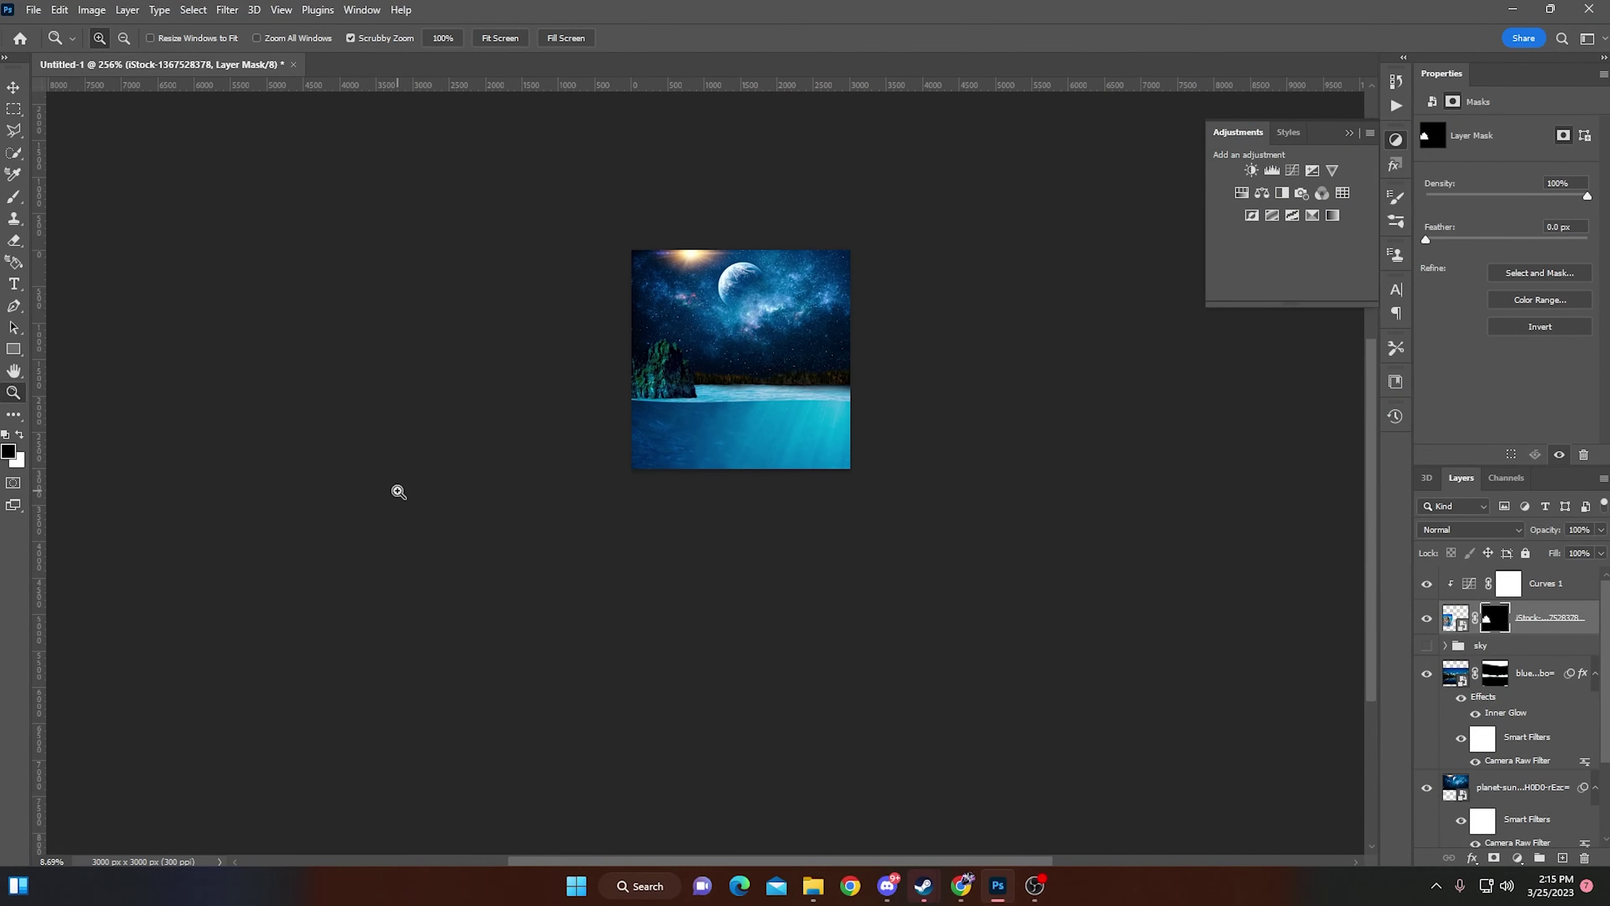
{"action": "left_click_drag", "start_coordinate": [660, 374], "coordinate": [749, 363]}
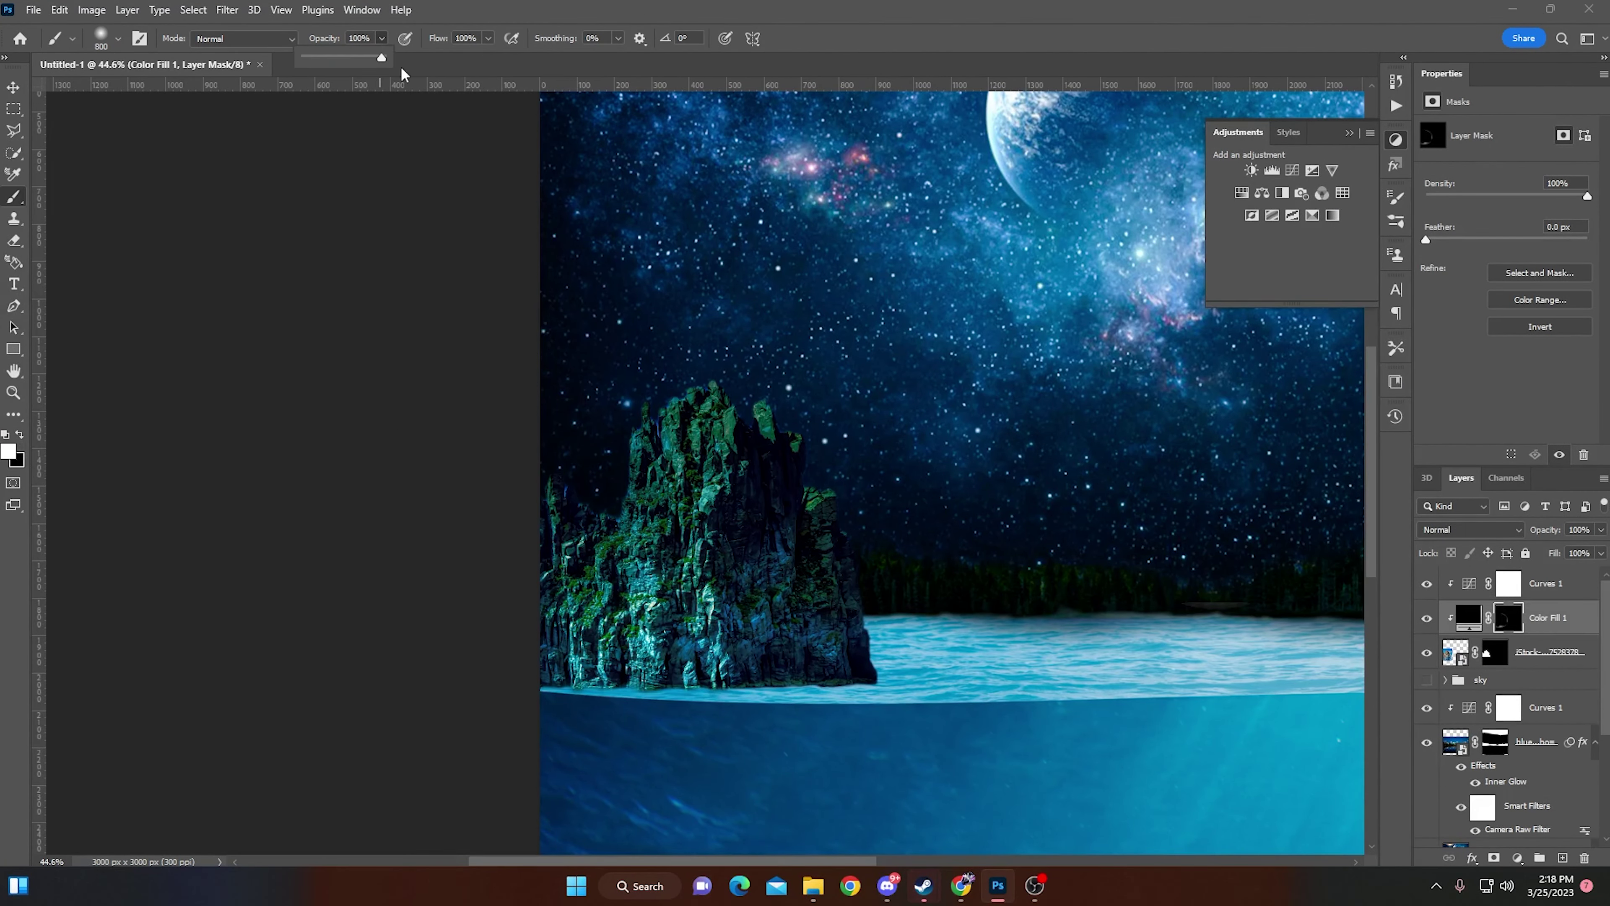
Step: Paint white at 21% opacity on the Color Fill mask to shadow the rock and its base
{"action": "key", "text": "bracketleft"}
{"action": "key", "text": "bracketleft"}
{"action": "key", "text": "bracketleft"}
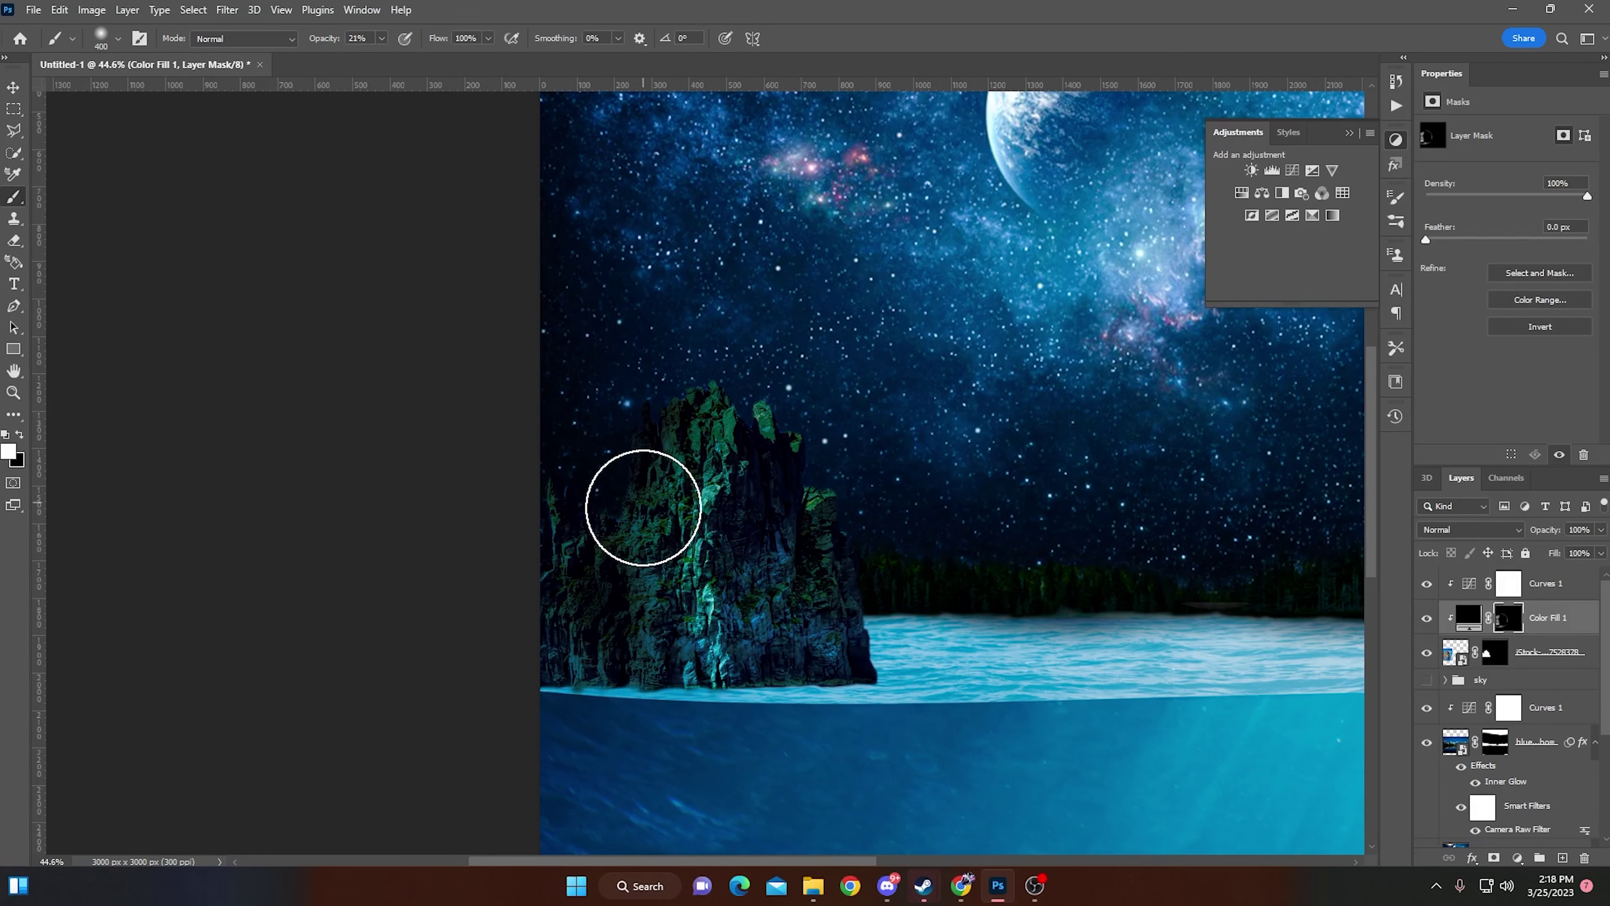
{"action": "left_click_drag", "start_coordinate": [643, 508], "coordinate": [610, 616]}
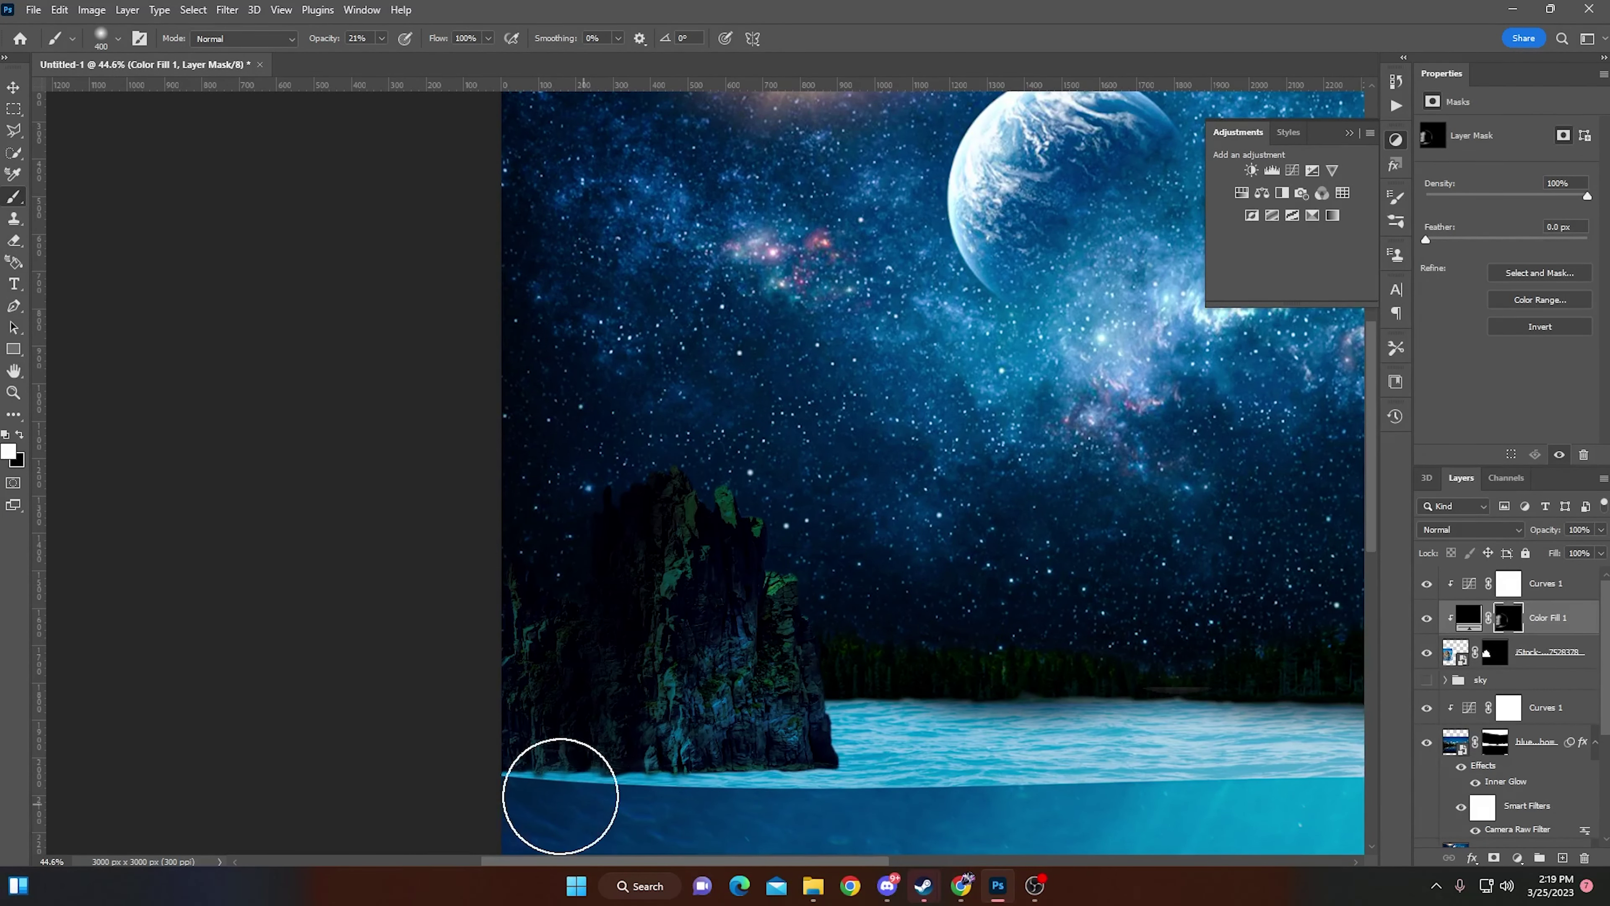
{"action": "left_click_drag", "start_coordinate": [560, 796], "coordinate": [585, 768]}
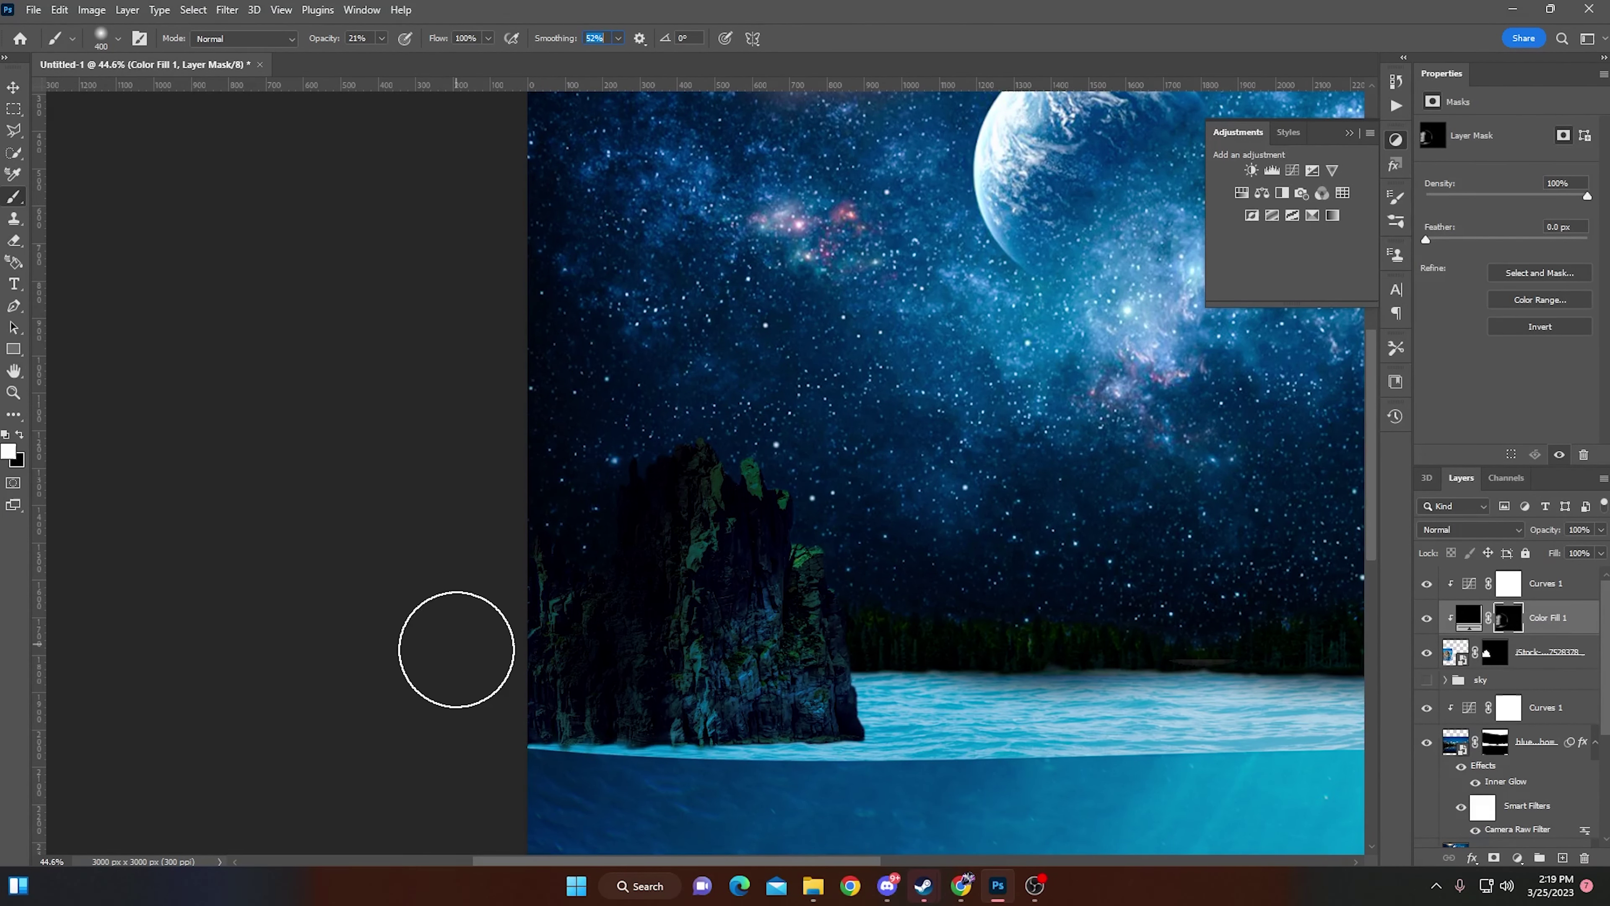
{"action": "key", "text": "bracketright"}
{"action": "key", "text": "bracketright"}
{"action": "key", "text": "bracketright"}
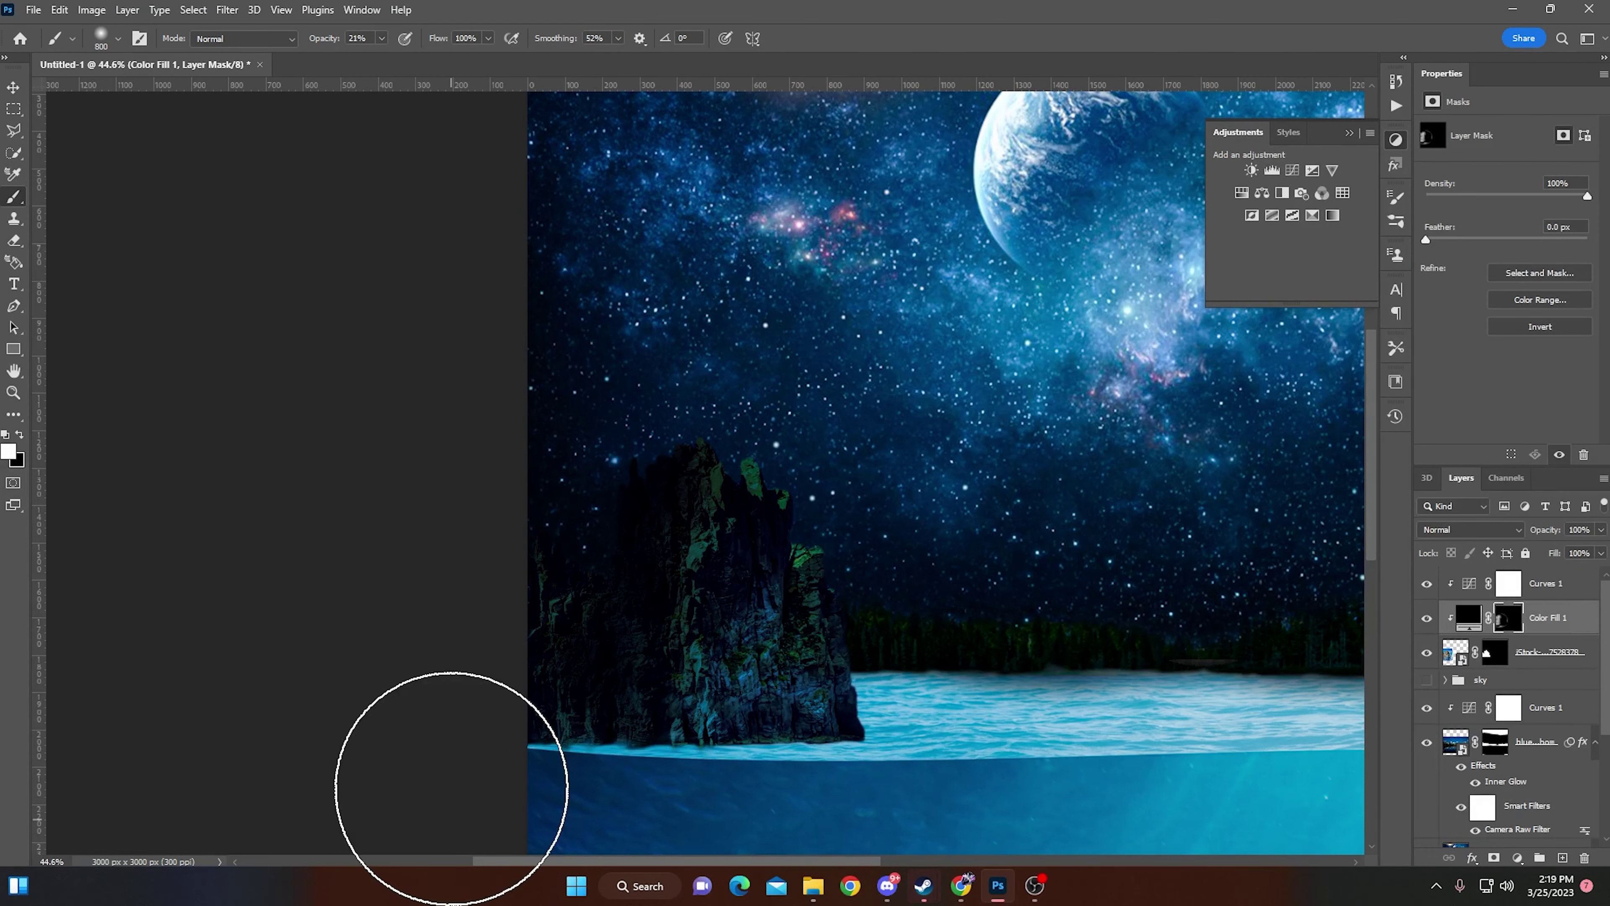
{"action": "scroll", "coordinate": [450, 771], "scroll_direction": "down", "scroll_amount": 3}
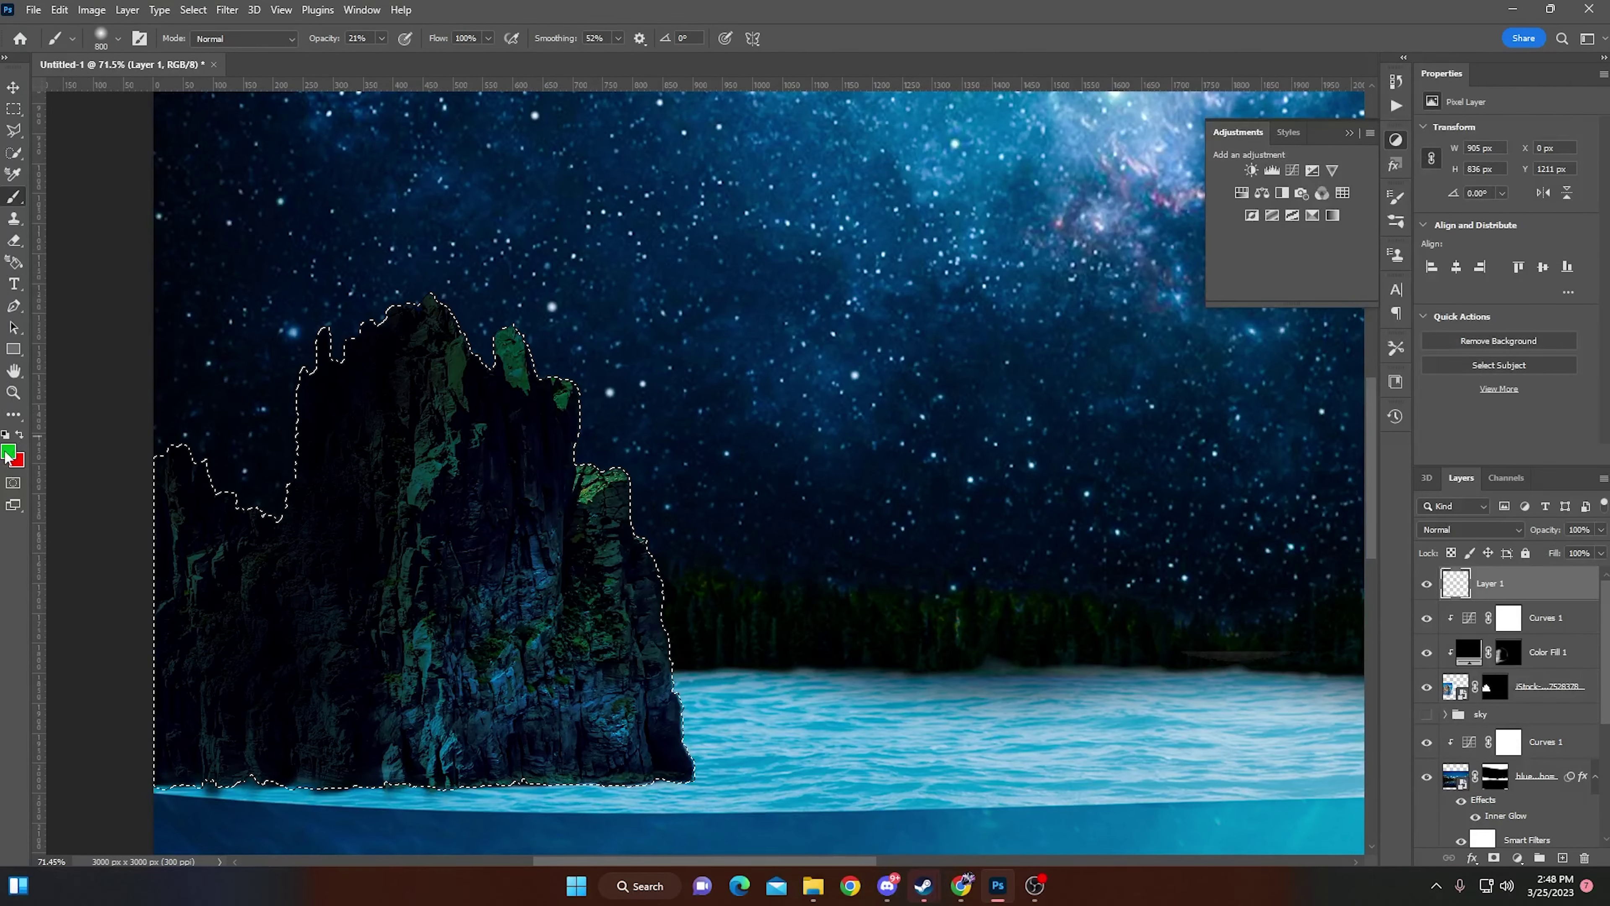
Step: Choose magenta paint and set the glow layer to Lighten blending with adjusted opacity
{"action": "left_click", "coordinate": [7, 451]}
{"action": "left_click", "coordinate": [1426, 714]}
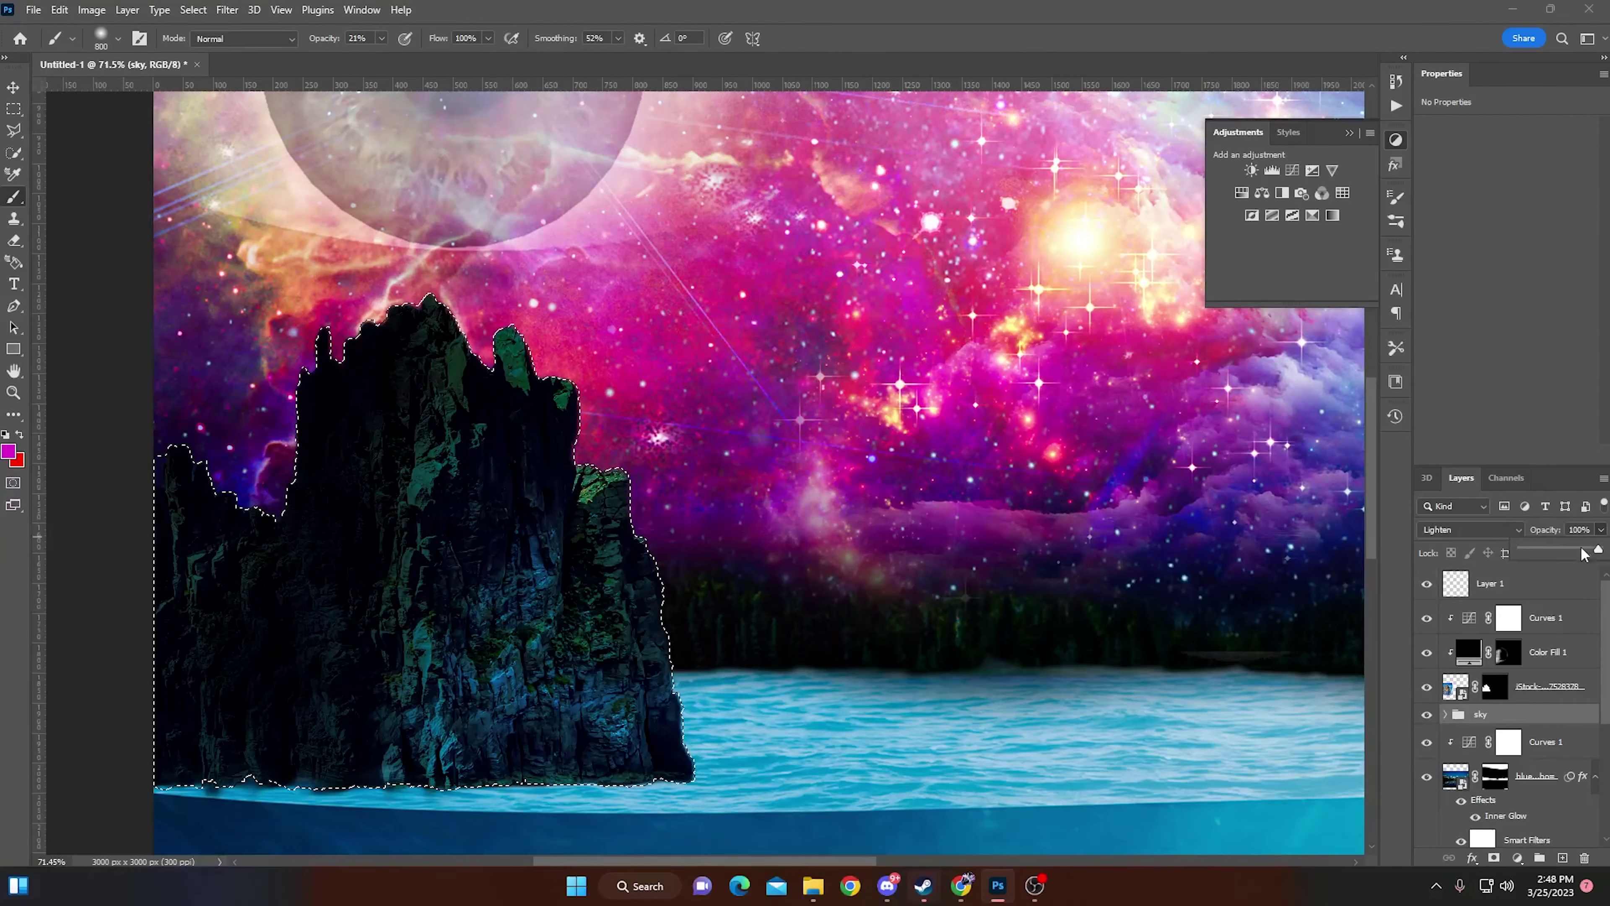
{"action": "left_click", "coordinate": [1601, 530]}
{"action": "left_click", "coordinate": [1490, 583]}
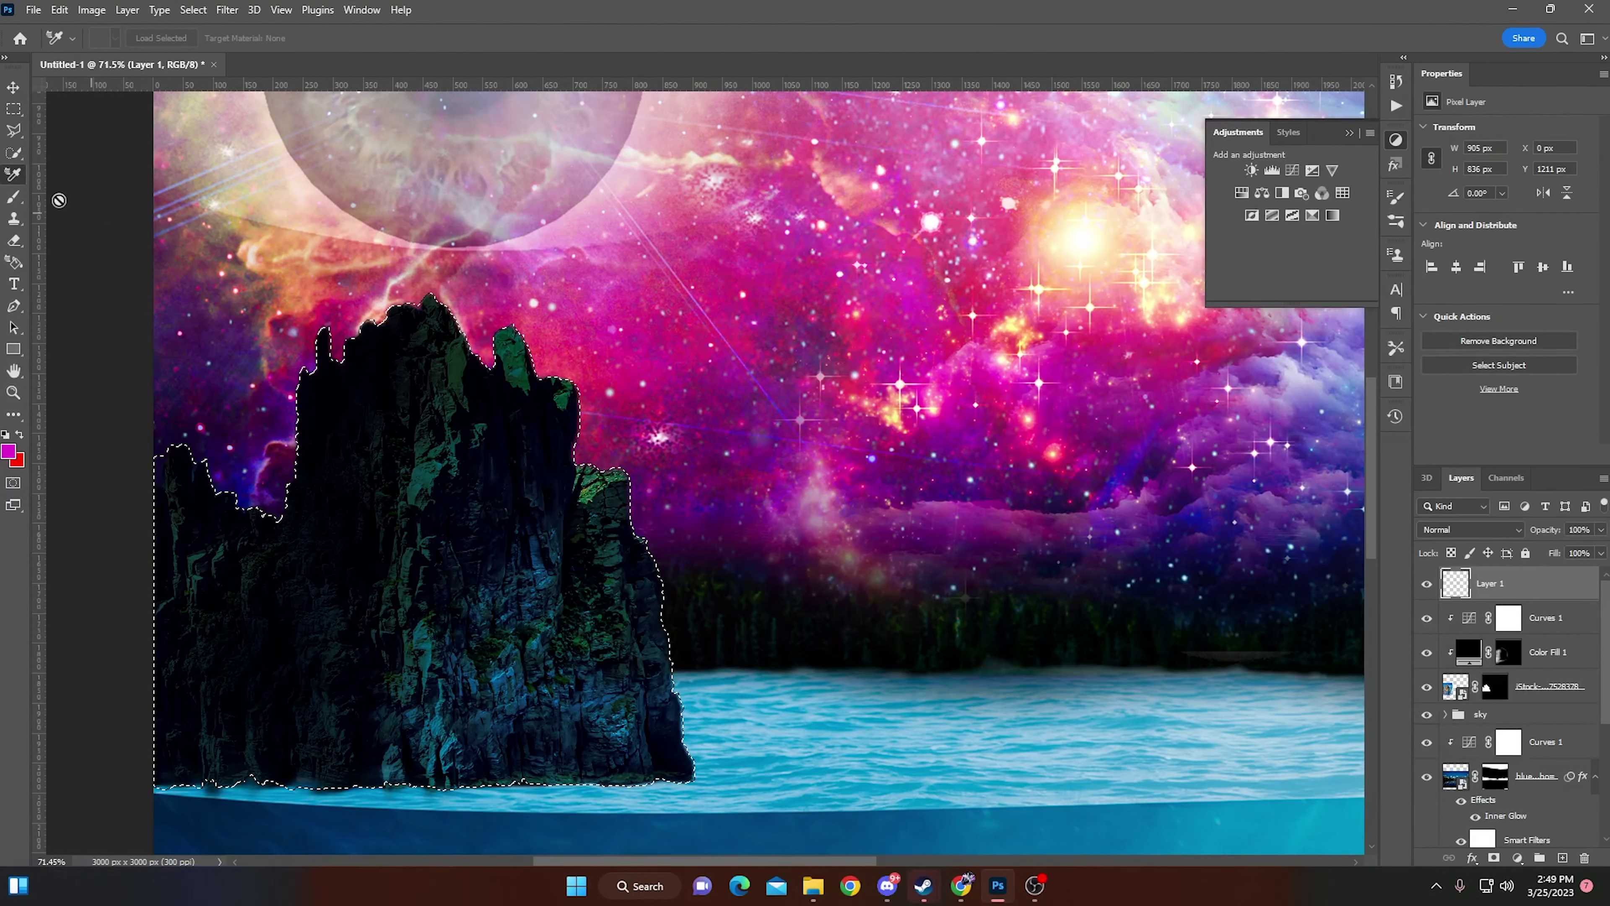
Step: Paint soft light pink and red rim light along the rock cliff's edges
{"action": "left_click", "coordinate": [13, 197]}
{"action": "left_click", "coordinate": [831, 459], "text": "alt"}
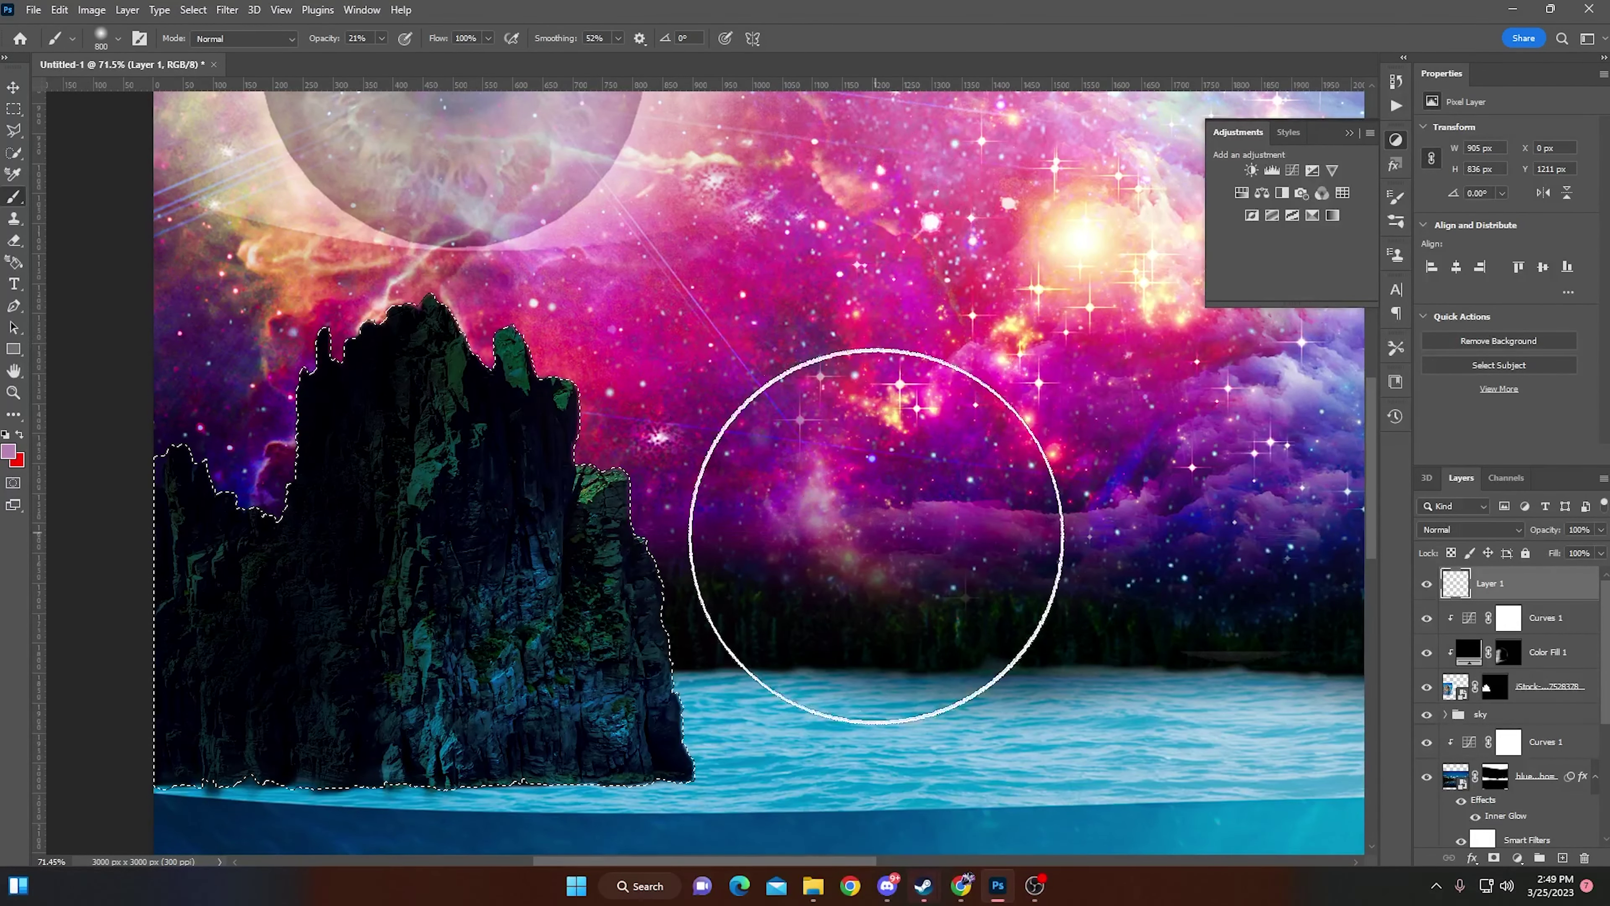
{"action": "left_click", "coordinate": [118, 38]}
{"action": "left_click", "coordinate": [934, 762]}
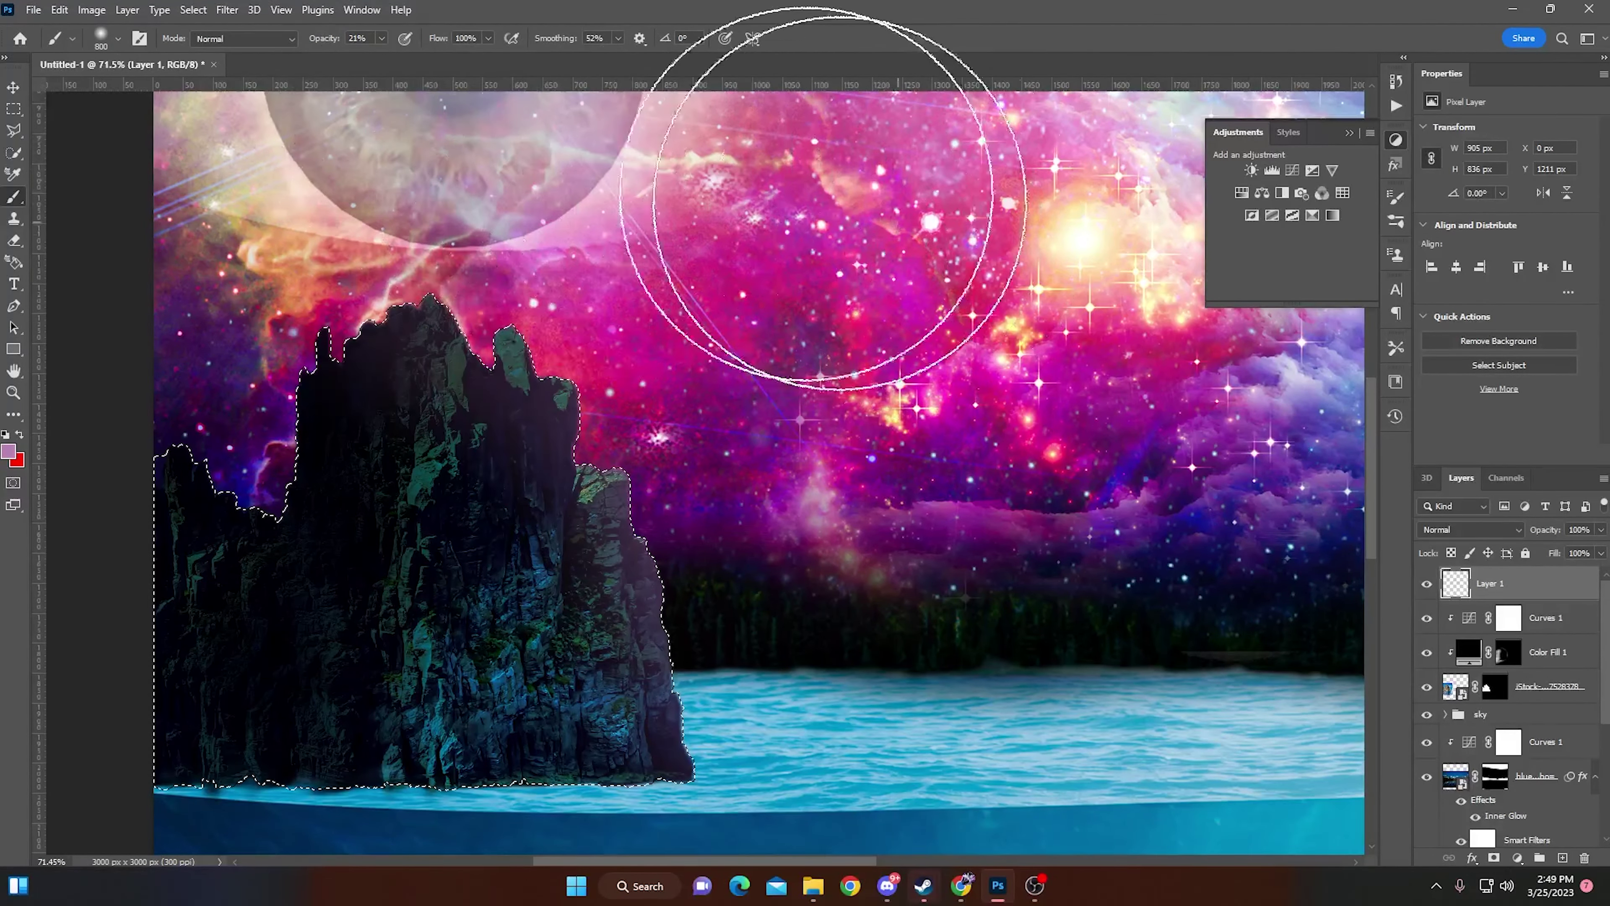
{"action": "key", "text": "x"}
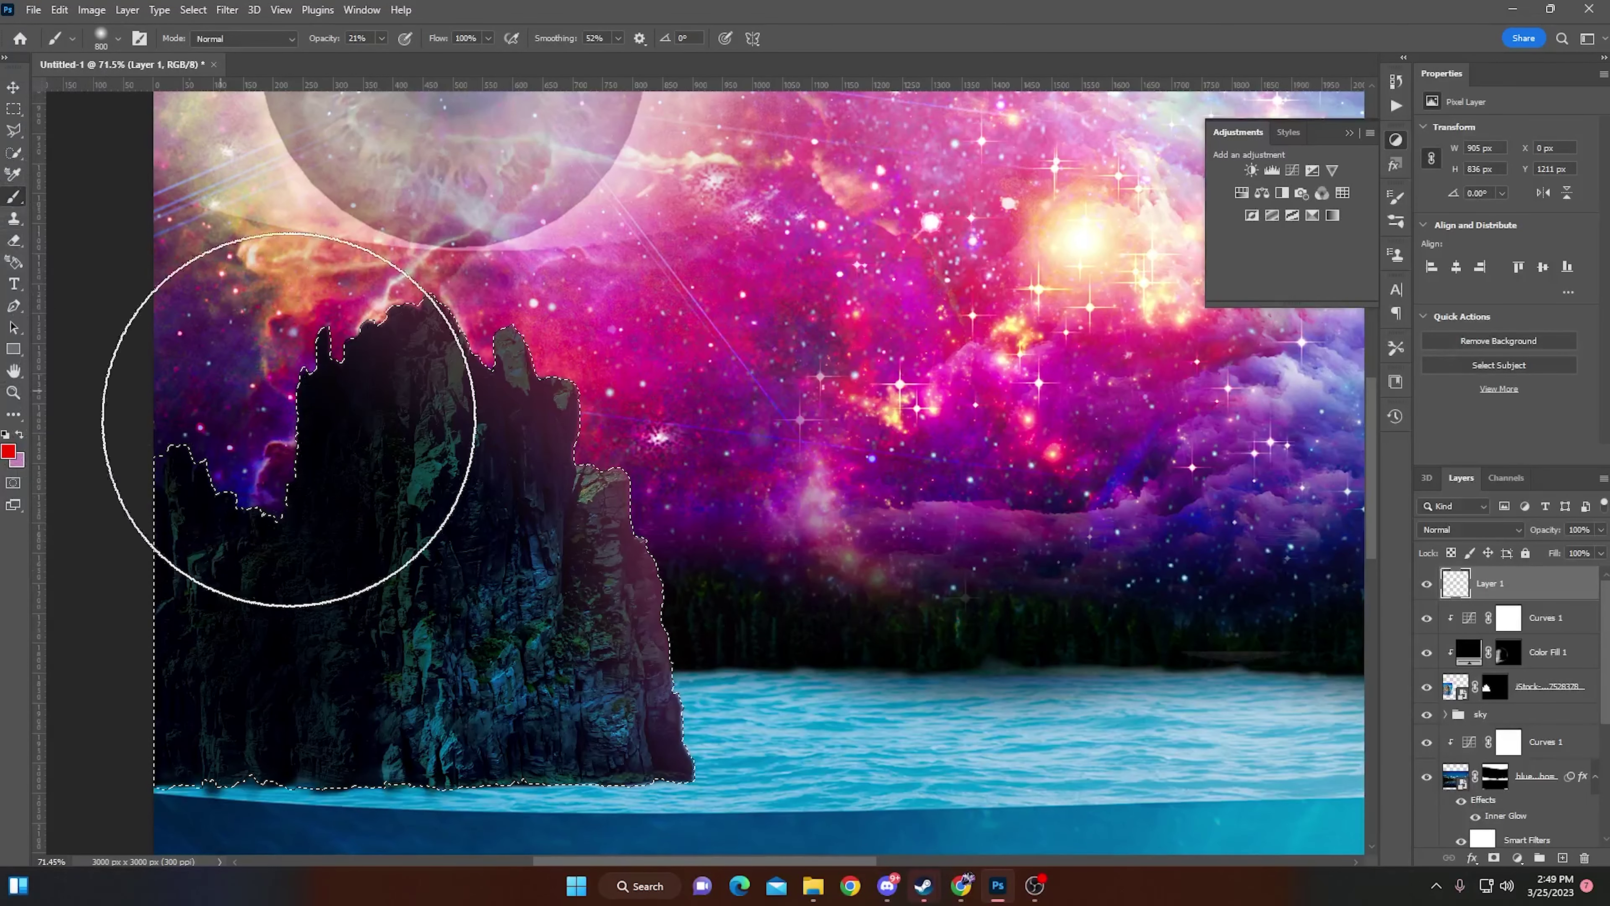
{"action": "left_click", "coordinate": [1544, 632]}
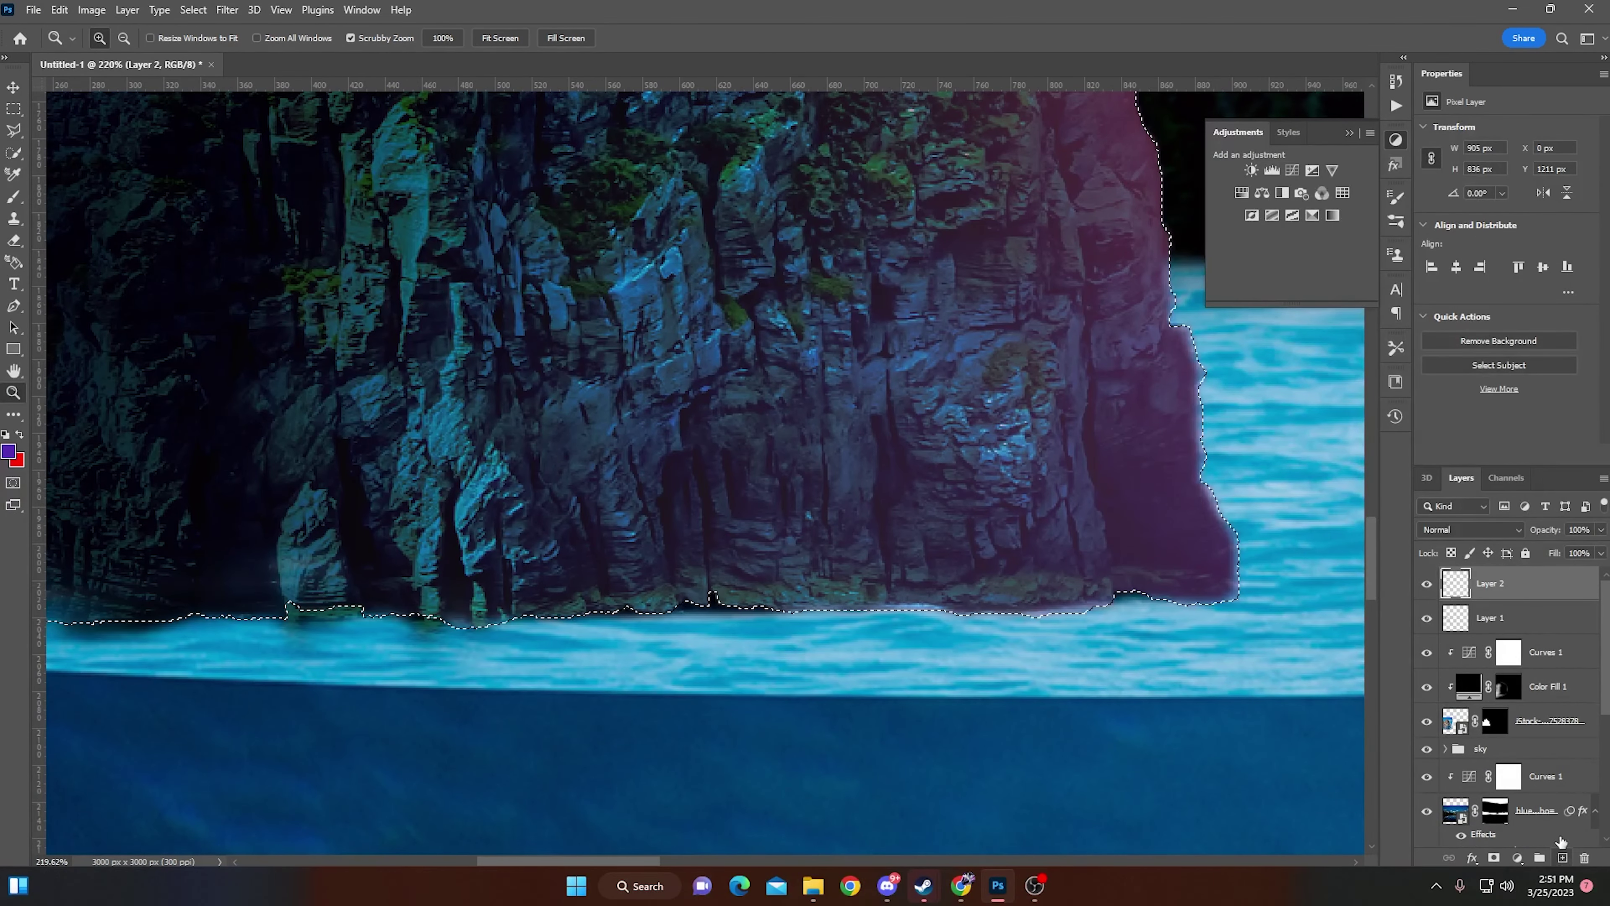
Step: Paint teal light near the rock's base at the waterline
{"action": "key", "text": "b"}
{"action": "scroll", "coordinate": [634, 381], "scroll_direction": "down", "scroll_amount": 5}
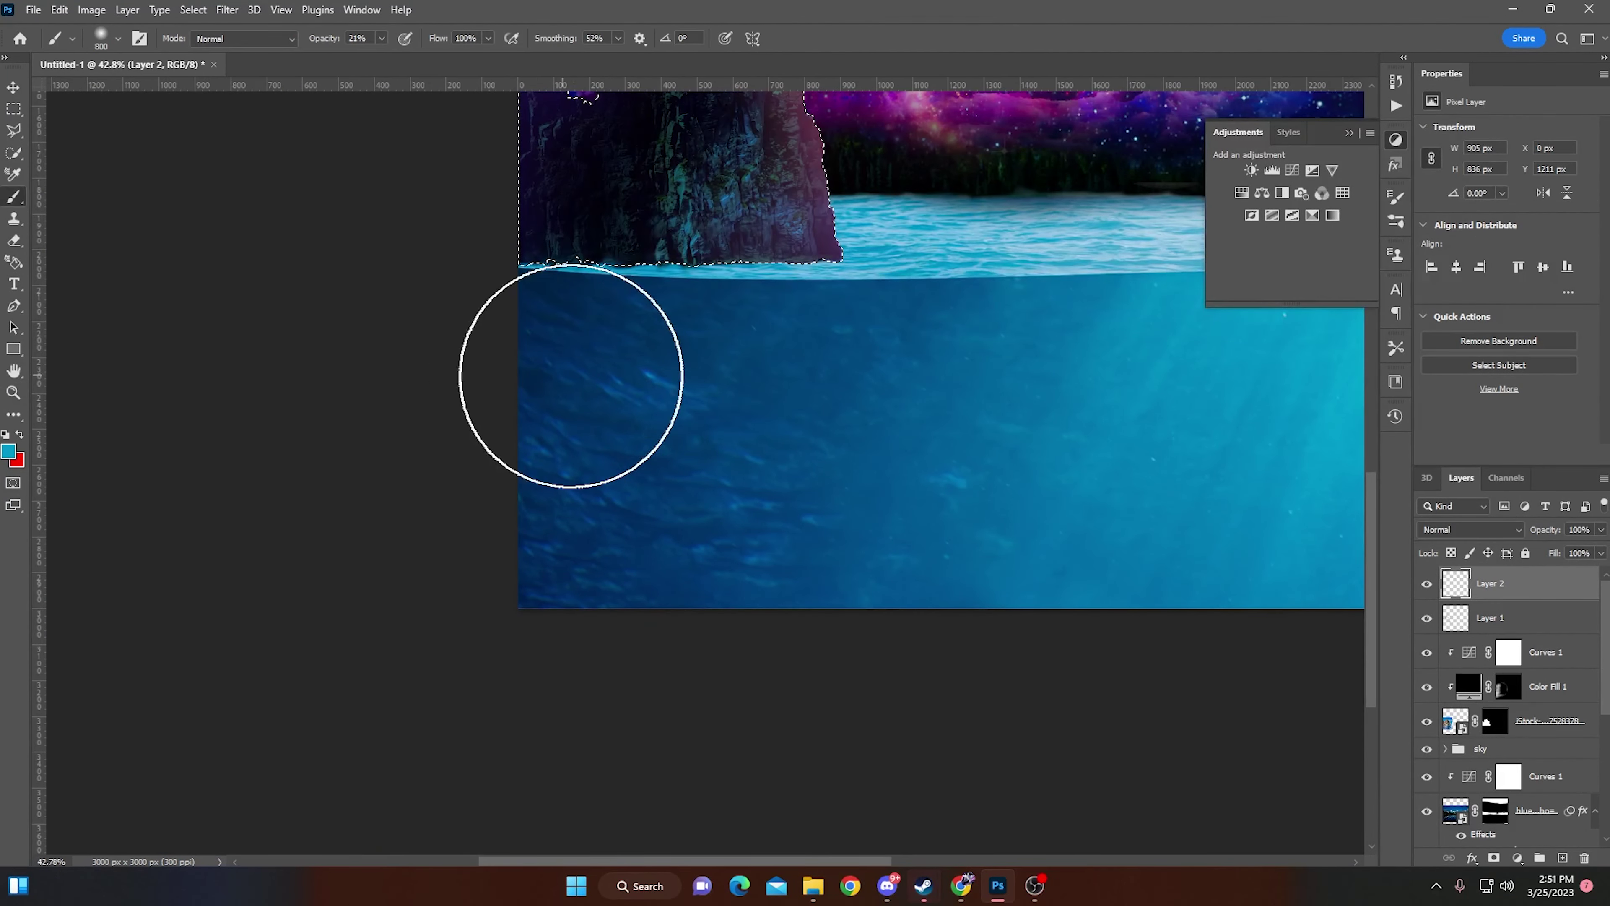
{"action": "scroll", "coordinate": [533, 460], "scroll_direction": "up", "scroll_amount": 2}
{"action": "scroll", "coordinate": [532, 460], "scroll_direction": "right", "scroll_amount": 3}
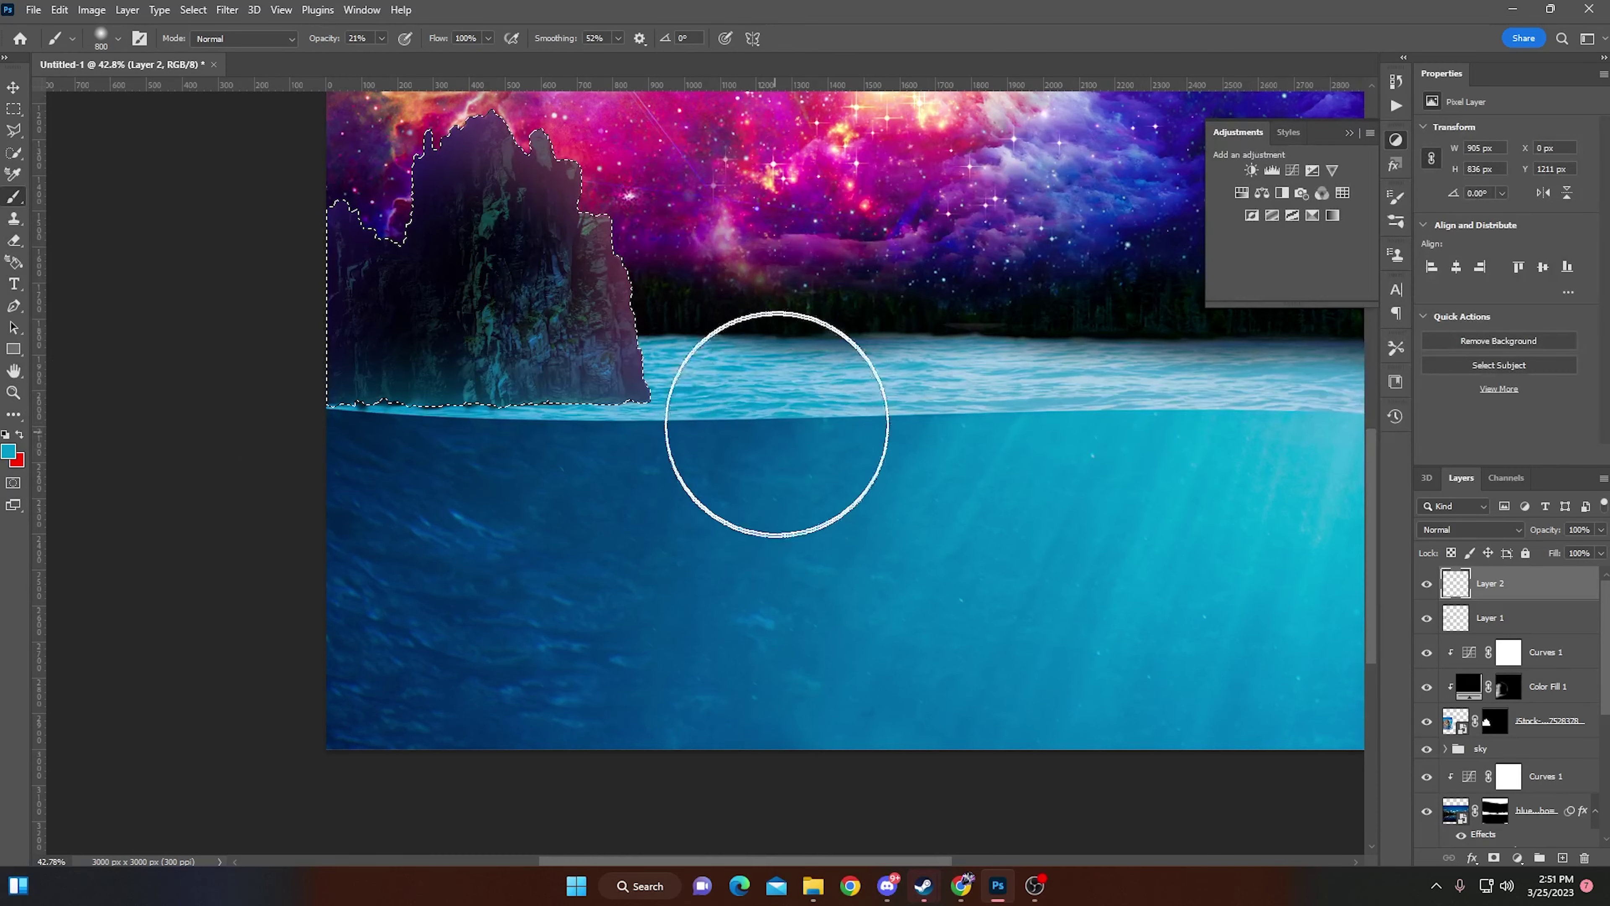
{"action": "scroll", "coordinate": [777, 423], "scroll_direction": "left", "scroll_amount": 2}
{"action": "scroll", "coordinate": [1020, 574], "scroll_direction": "up", "scroll_amount": 3}
Step: Move Layer 1 and Layer 2 down into the rock's clipping group
{"action": "key", "text": "alt+bracketleft"}
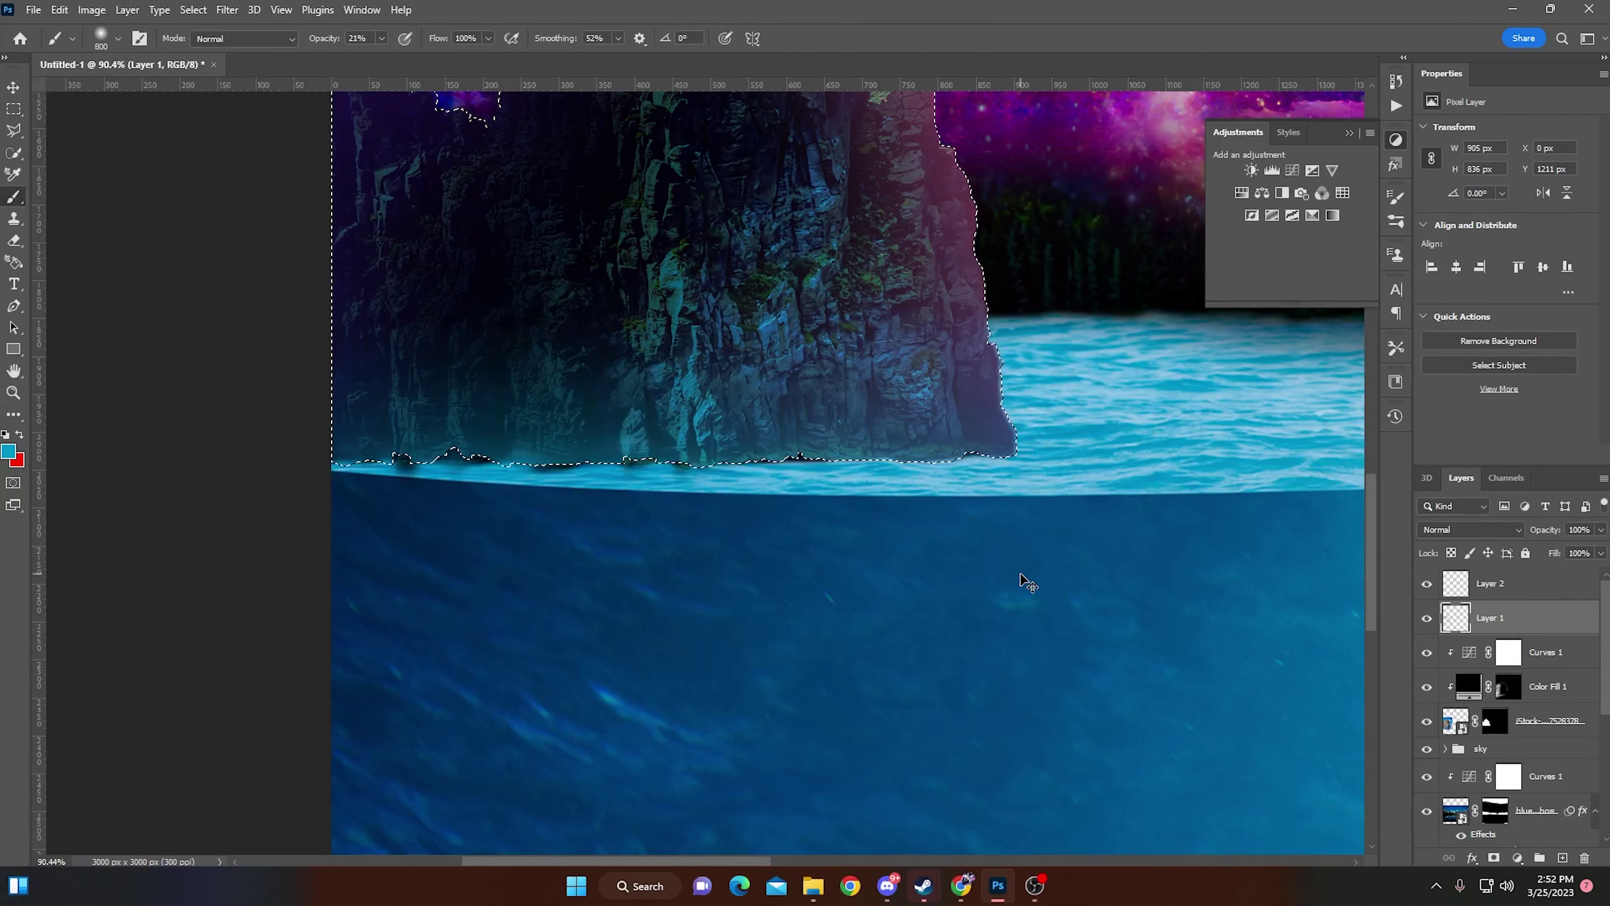
{"action": "left_click_drag", "start_coordinate": [1427, 725], "coordinate": [1427, 708]}
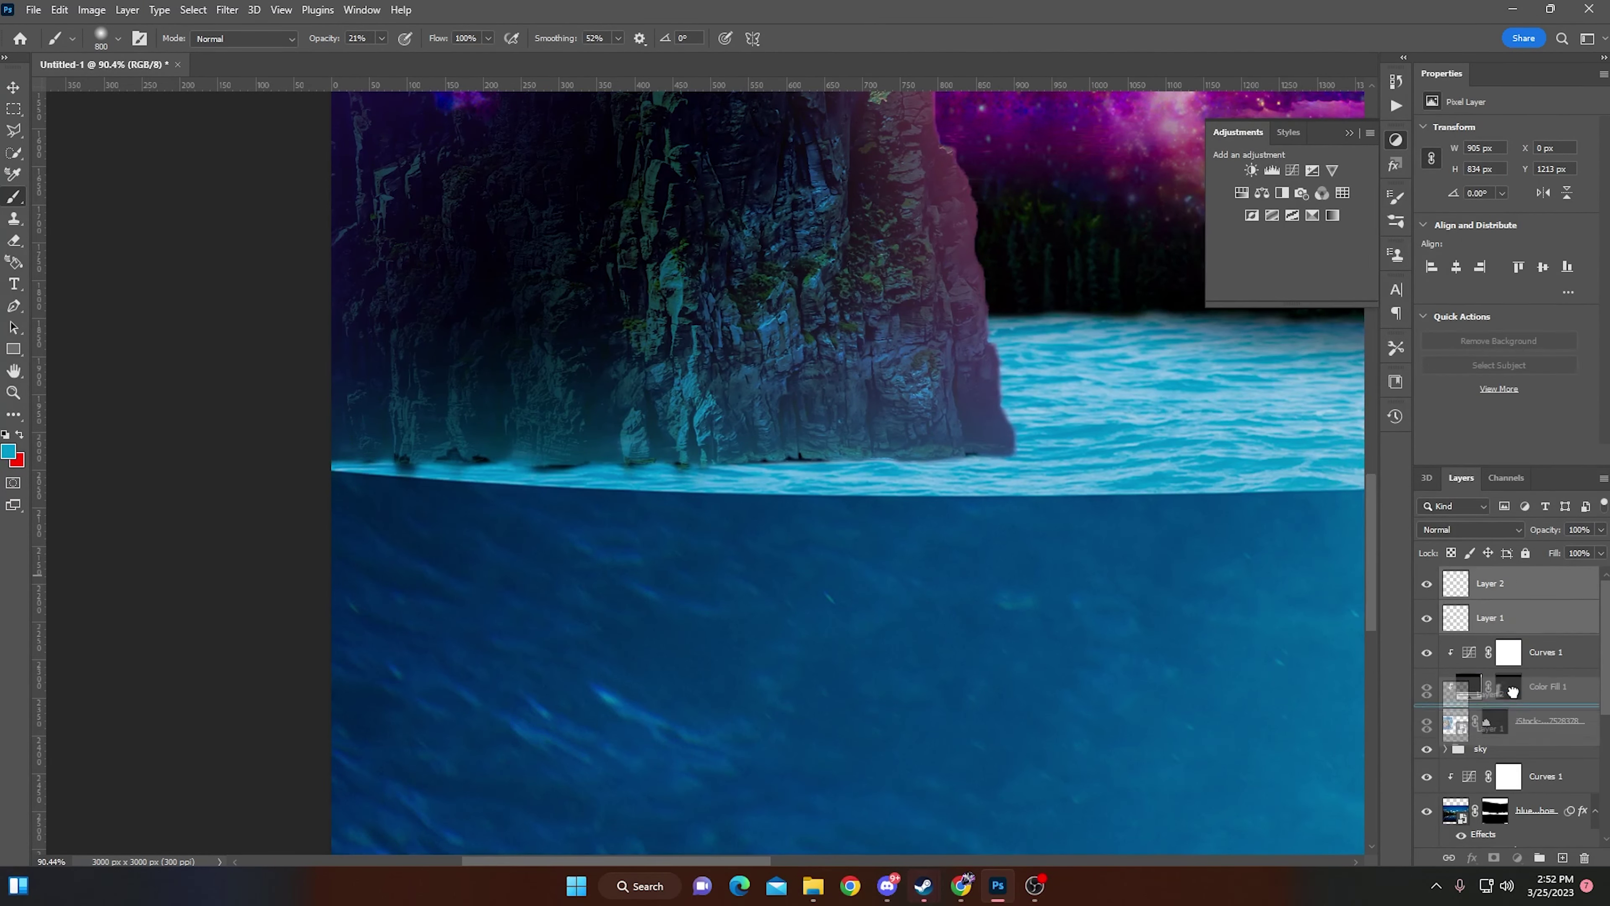
{"action": "key", "text": "z"}
{"action": "scroll", "coordinate": [664, 324], "scroll_direction": "down", "scroll_amount": 3}
{"action": "scroll", "coordinate": [890, 396], "scroll_direction": "up", "scroll_amount": 3}
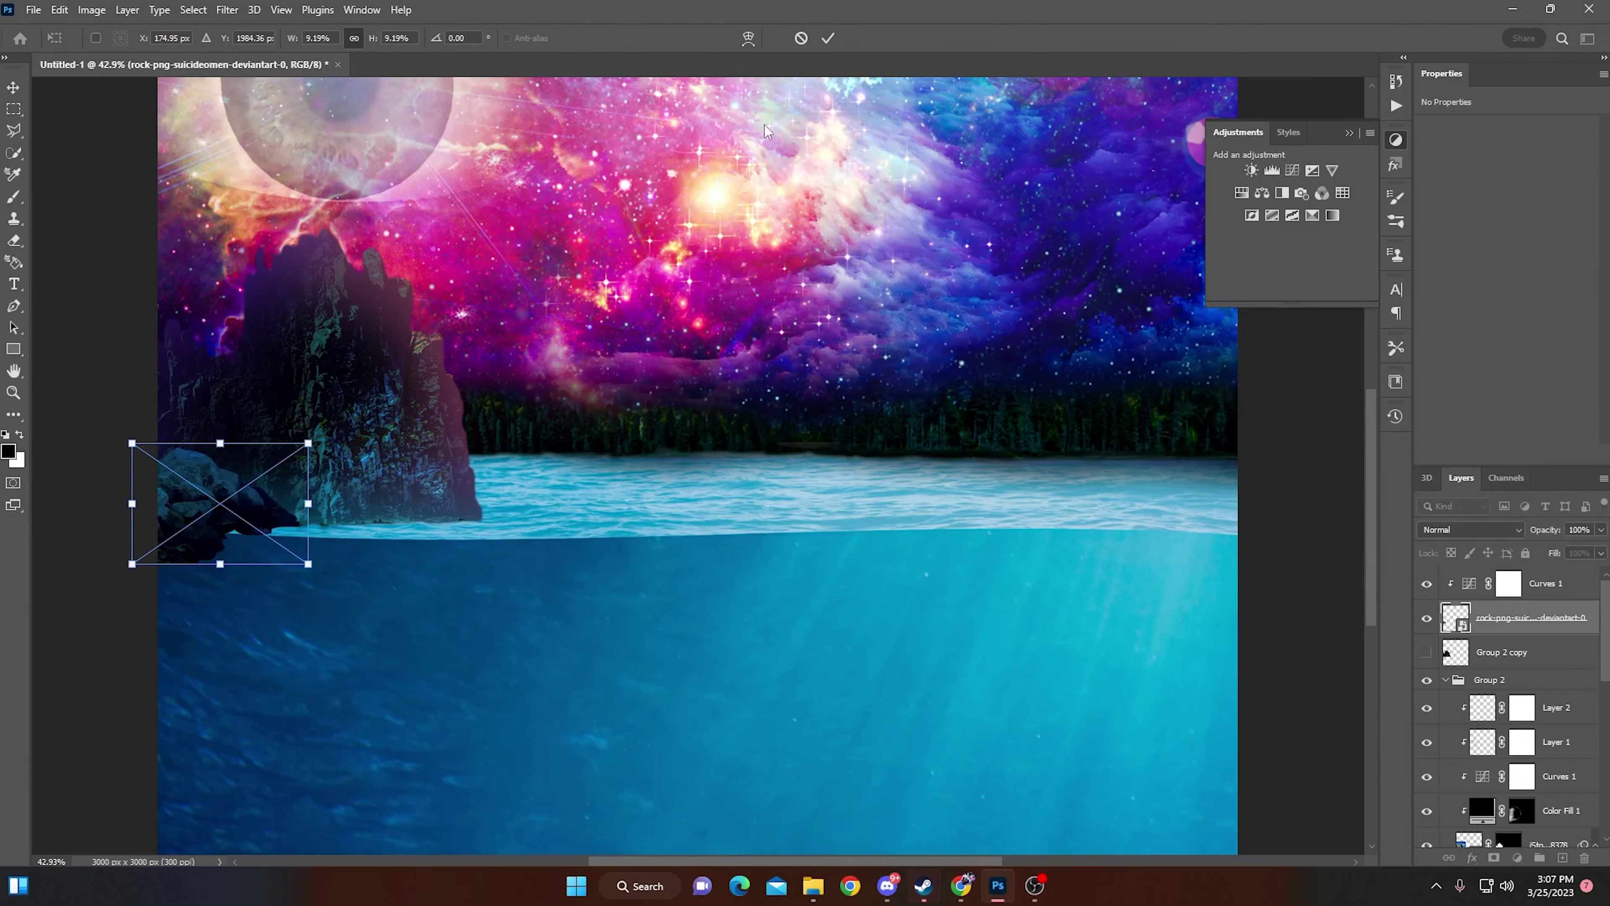
Step: Commit the boulders' placement, add a layer mask, and brush away their lower-left edge
{"action": "key", "text": "Return"}
{"action": "key", "text": "z"}
{"action": "scroll", "coordinate": [349, 568], "scroll_direction": "up", "scroll_amount": 5}
{"action": "left_click", "coordinate": [1494, 858]}
{"action": "key", "text": "bracketright"}
{"action": "key", "text": "bracketright"}
{"action": "key", "text": "bracketright"}
{"action": "mouse_move", "coordinate": [266, 672]}
{"action": "left_mouse_down"}
{"action": "mouse_move", "coordinate": [341, 668]}
{"action": "mouse_move", "coordinate": [475, 580]}
{"action": "mouse_move", "coordinate": [302, 659]}
{"action": "left_mouse_up"}
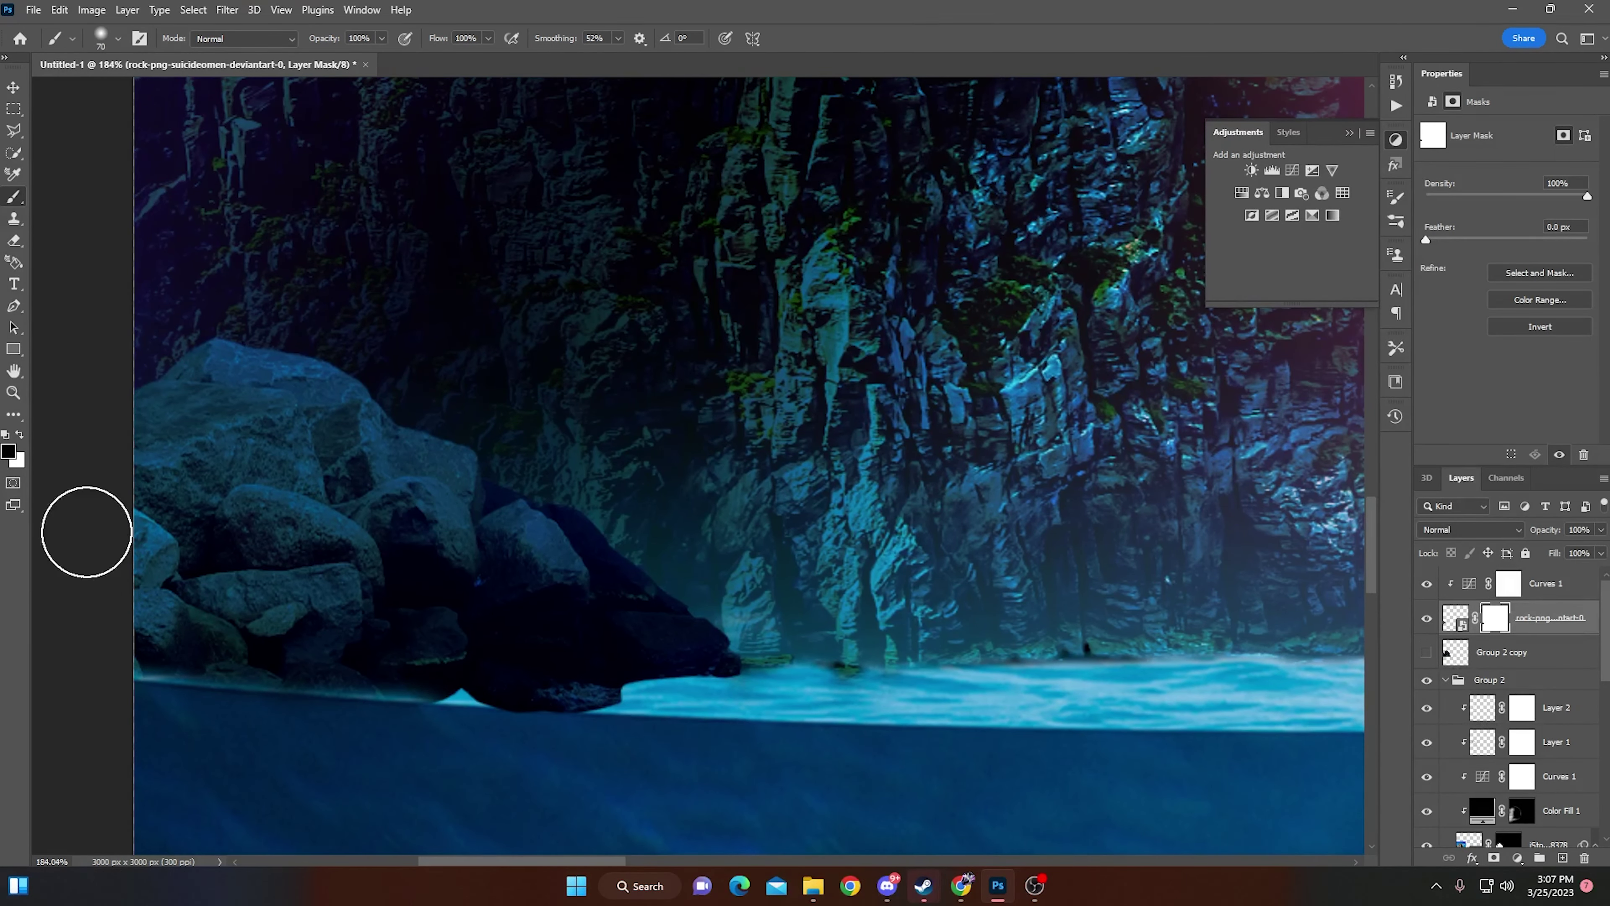
{"action": "key", "text": "z"}
{"action": "scroll", "coordinate": [237, 489], "scroll_direction": "down", "scroll_amount": 5}
{"action": "scroll", "coordinate": [237, 488], "scroll_direction": "up", "scroll_amount": 3}
Step: Apply a Camera Raw Filter to the boulders image
{"action": "key", "text": "ctrl+2"}
{"action": "left_click", "coordinate": [227, 10]}
{"action": "left_click", "coordinate": [274, 145]}
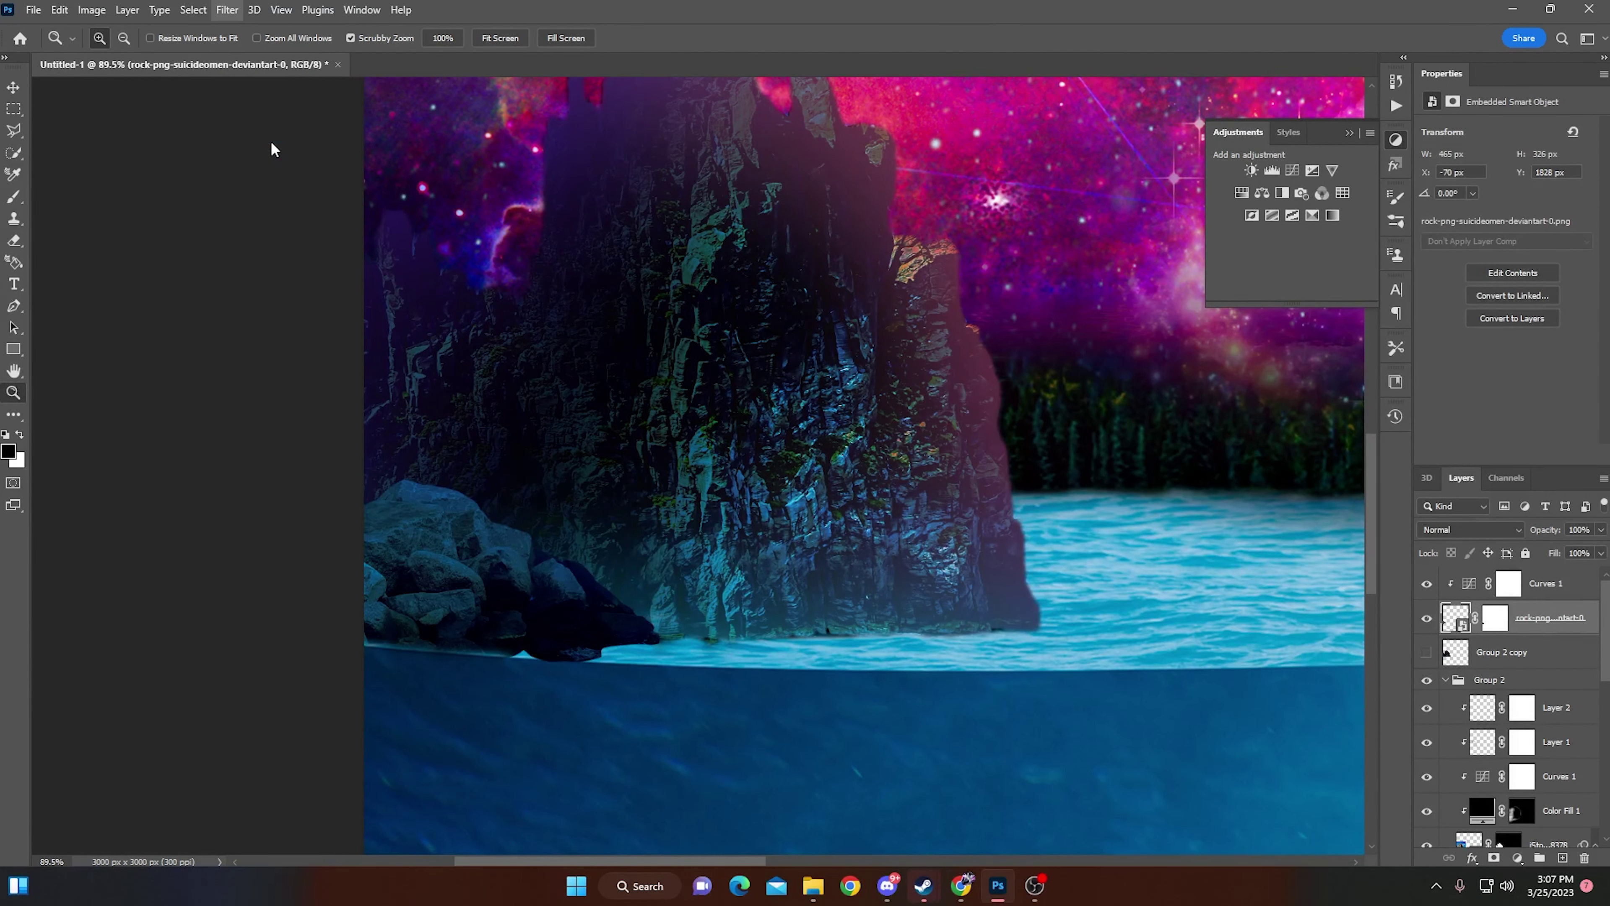
{"action": "key", "text": "Return"}
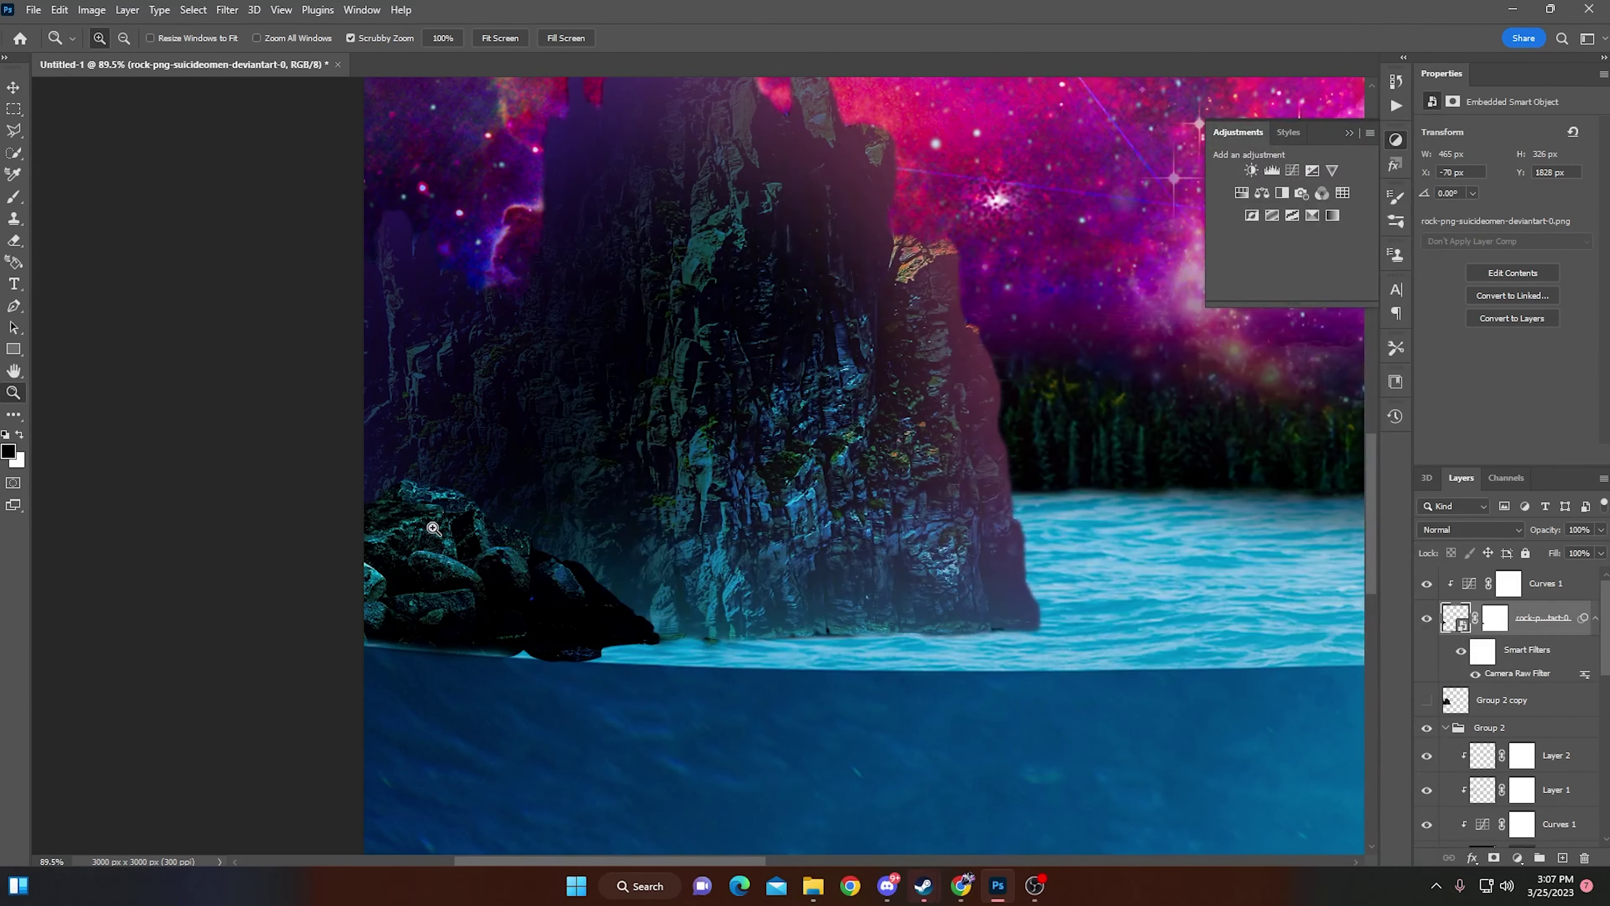
{"action": "scroll", "coordinate": [431, 533], "scroll_direction": "up", "scroll_amount": 2}
{"action": "scroll", "coordinate": [468, 515], "scroll_direction": "down", "scroll_amount": 1}
{"action": "scroll", "coordinate": [347, 569], "scroll_direction": "down", "scroll_amount": 4}
Step: Add Layer 3 clipped to the boulders, choose a violet paint colour, and enlarge the brush
{"action": "scroll", "coordinate": [469, 526], "scroll_direction": "up", "scroll_amount": 10}
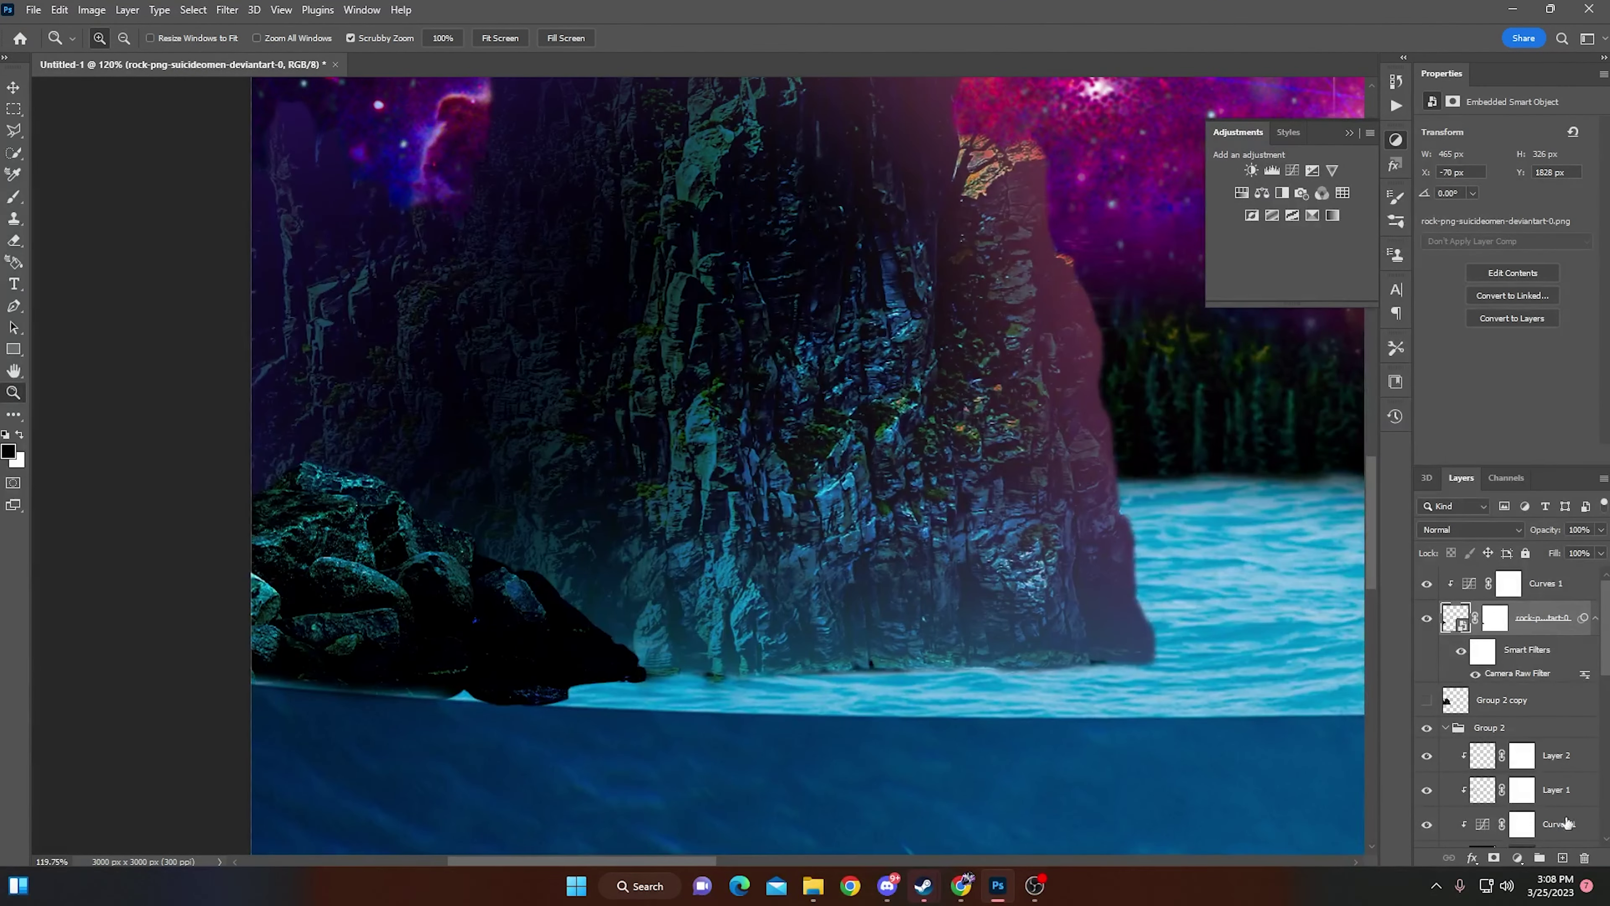
{"action": "left_click", "coordinate": [1563, 857]}
{"action": "left_click", "coordinate": [8, 451]}
{"action": "left_click", "coordinate": [1331, 304]}
{"action": "key", "text": "Return"}
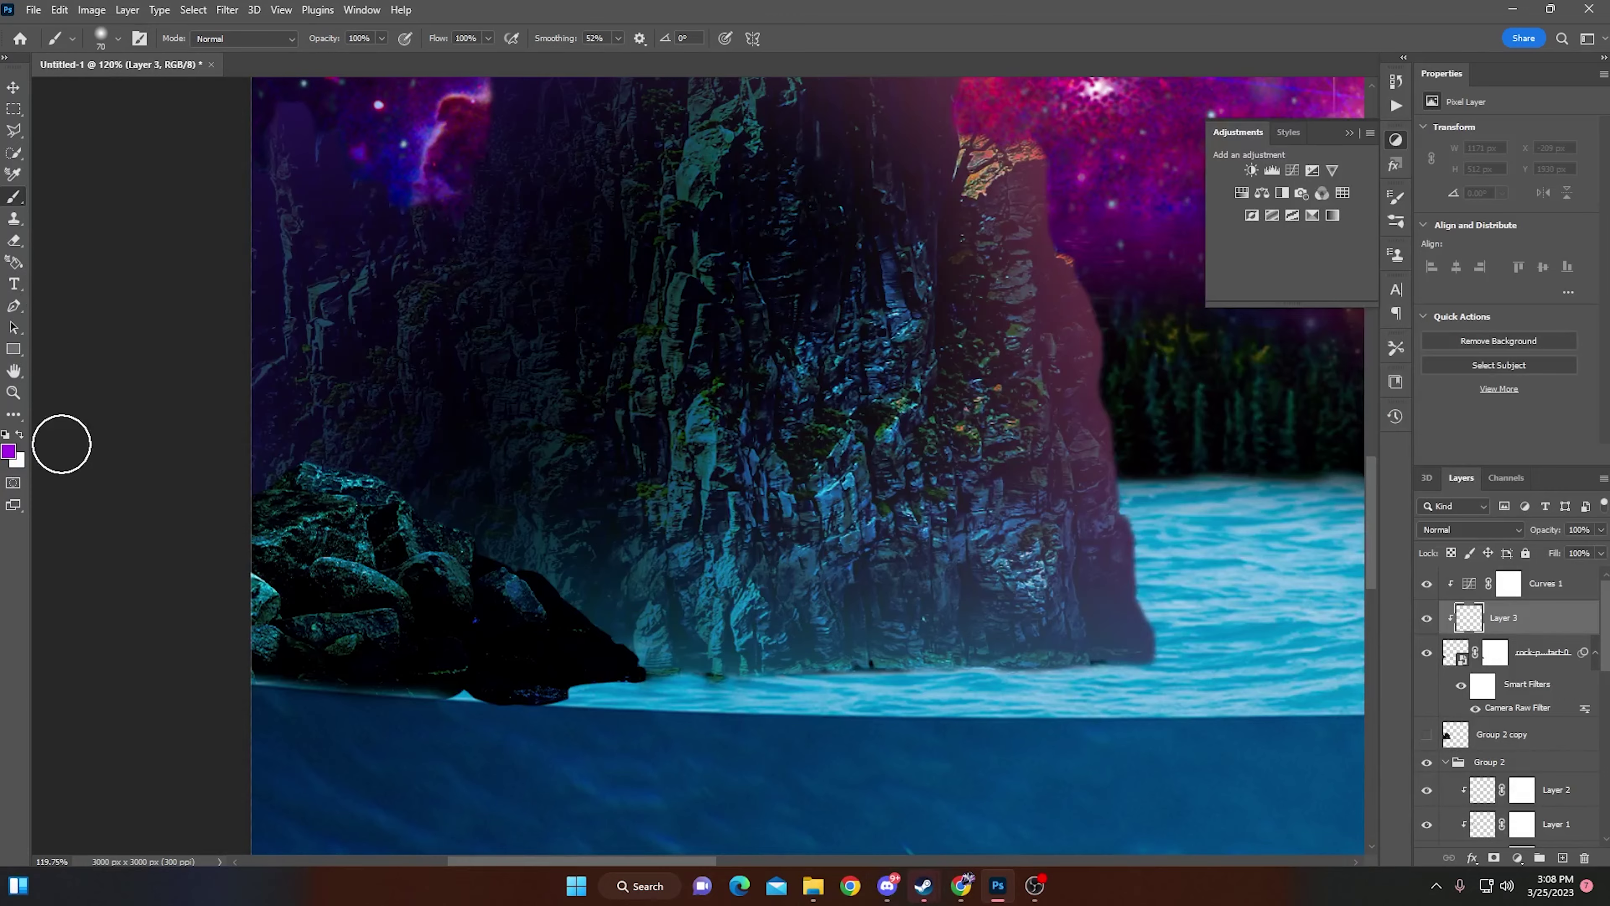
{"action": "key", "text": "bracketright"}
{"action": "key", "text": "bracketright"}
{"action": "key", "text": "bracketright"}
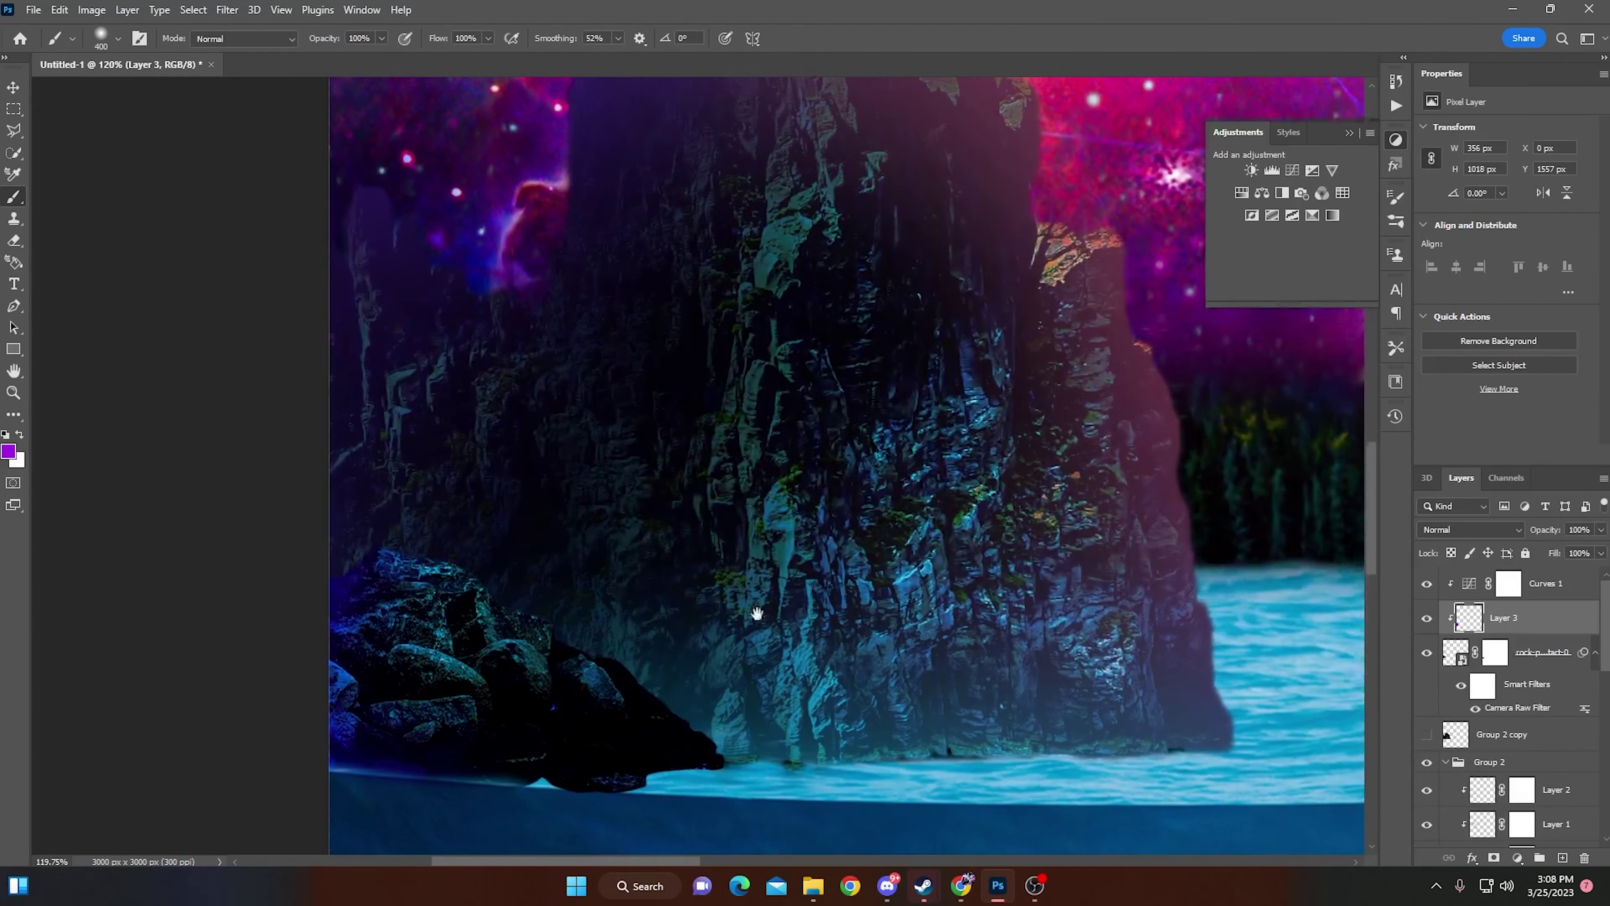
{"action": "mouse_move", "coordinate": [533, 583]}
{"action": "left_mouse_down"}
{"action": "mouse_move", "coordinate": [495, 481]}
{"action": "mouse_move", "coordinate": [669, 572]}
{"action": "left_mouse_up"}
{"action": "left_click", "coordinate": [8, 450]}
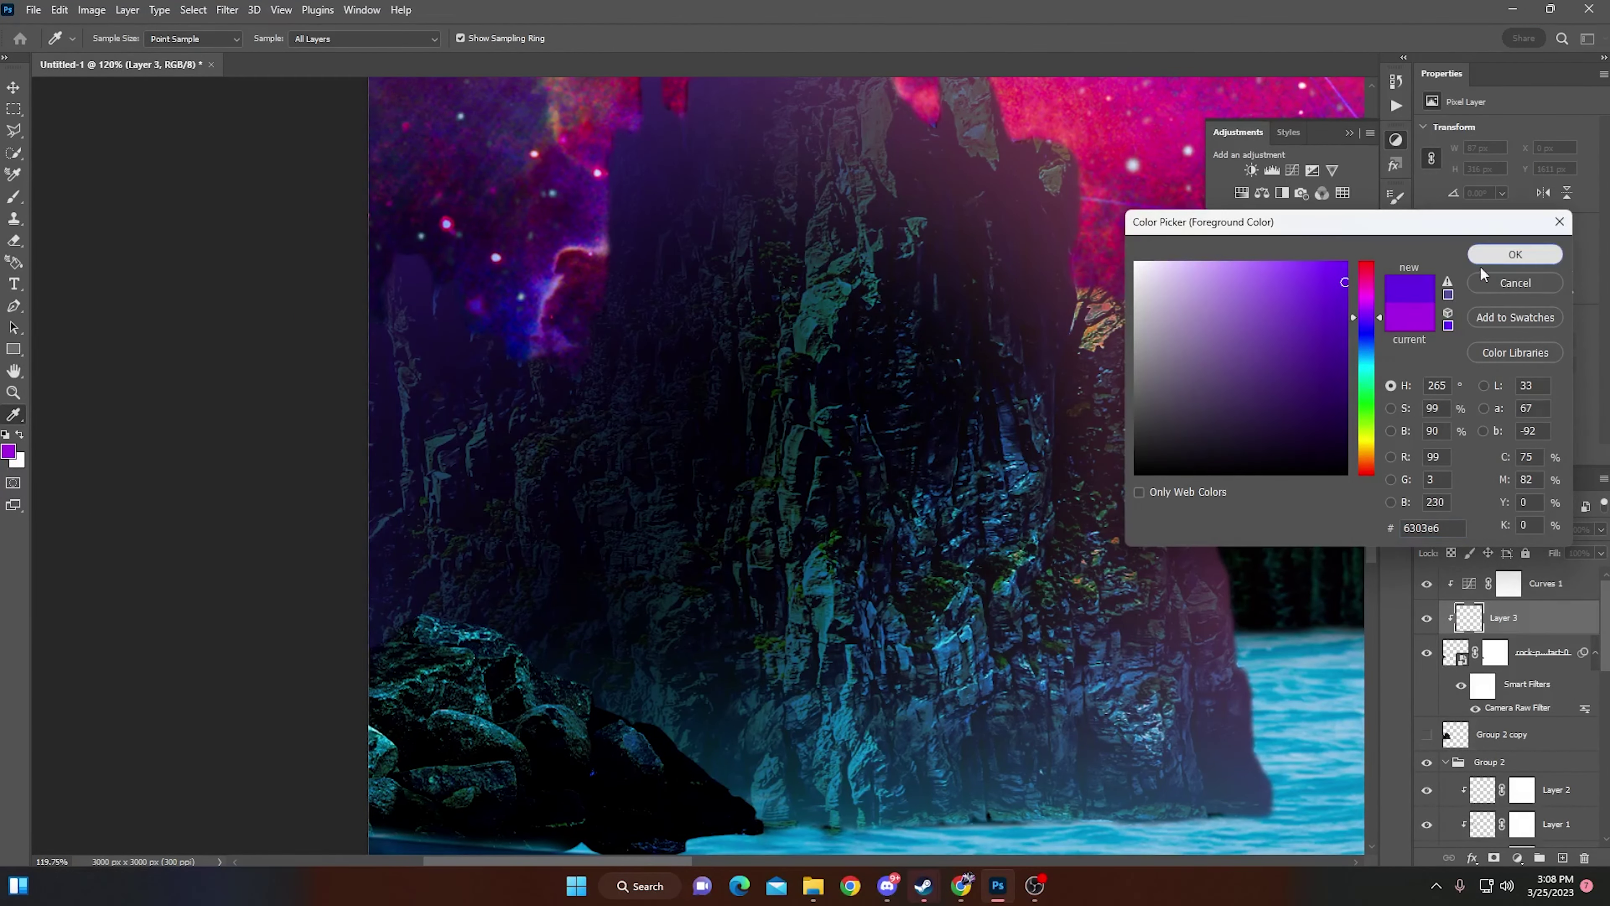
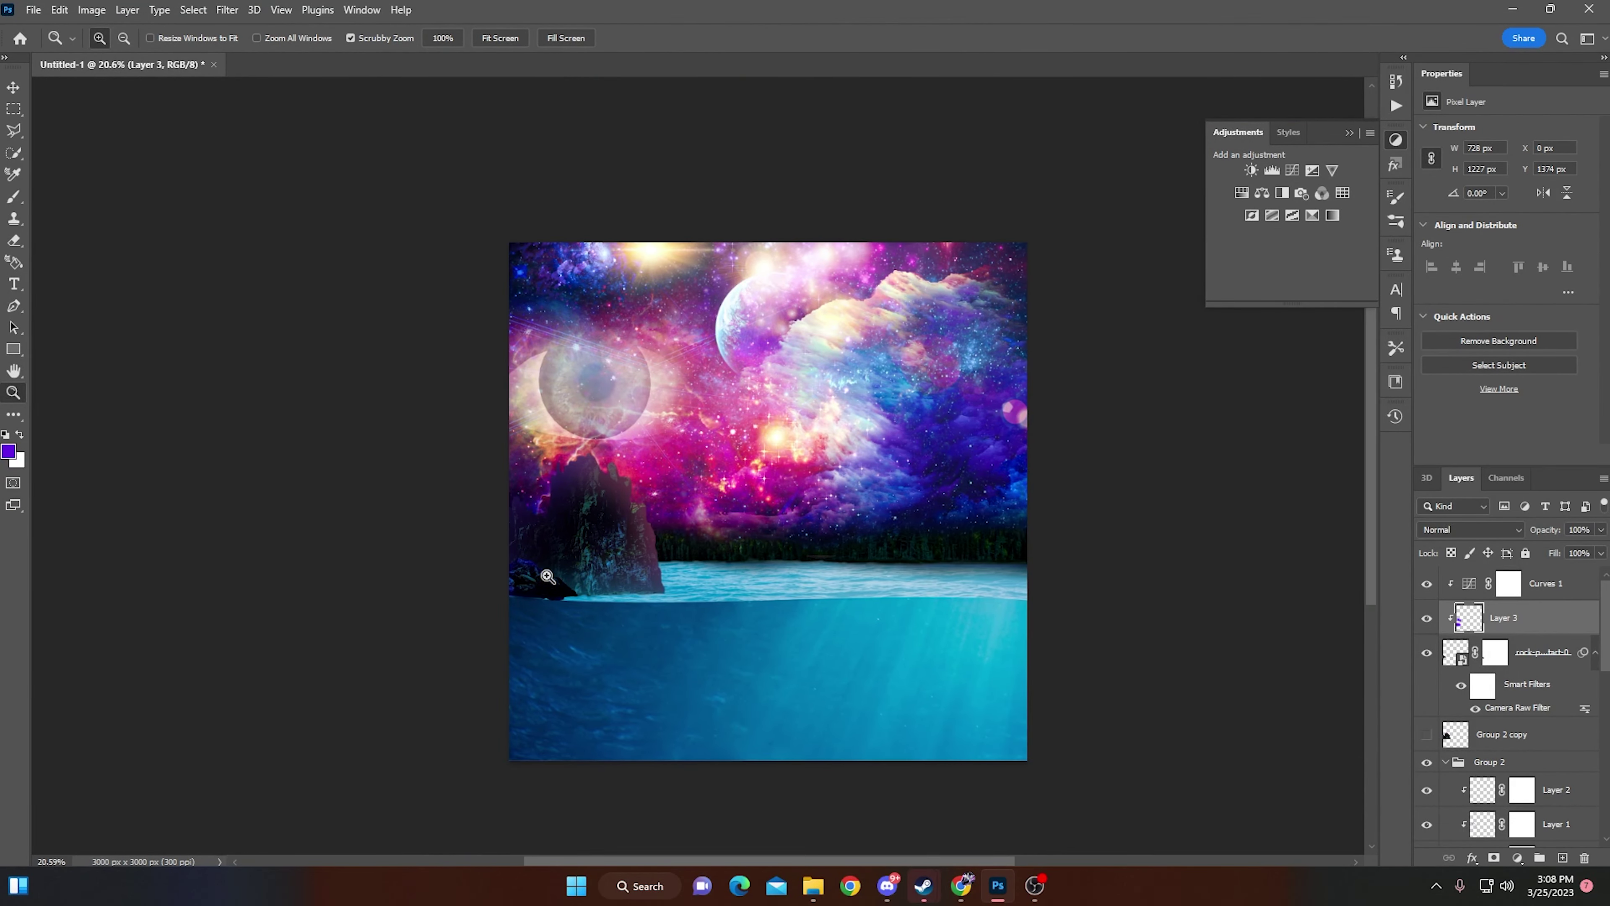
Step: Zoom in on the rocky cliff and select Layer 1 in the island group with the Brush tool
{"action": "left_click_drag", "start_coordinate": [545, 575], "coordinate": [576, 501]}
{"action": "left_click", "coordinate": [1541, 652]}
{"action": "scroll", "coordinate": [1521, 698], "scroll_direction": "down", "scroll_amount": 2}
{"action": "left_click", "coordinate": [1559, 755]}
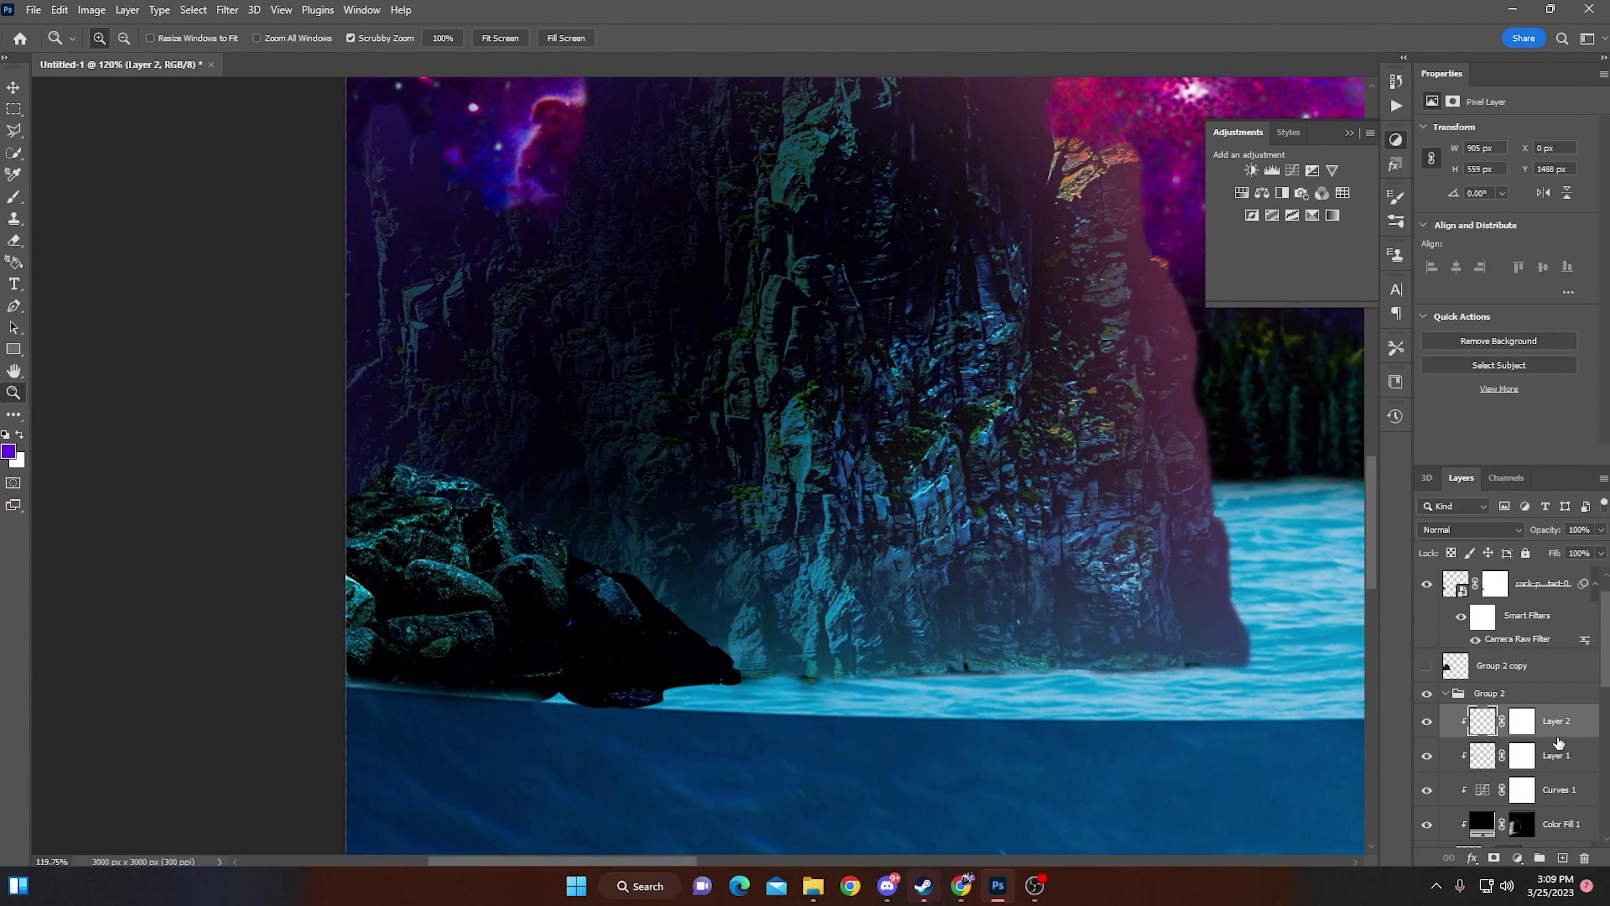
{"action": "left_click", "coordinate": [14, 195]}
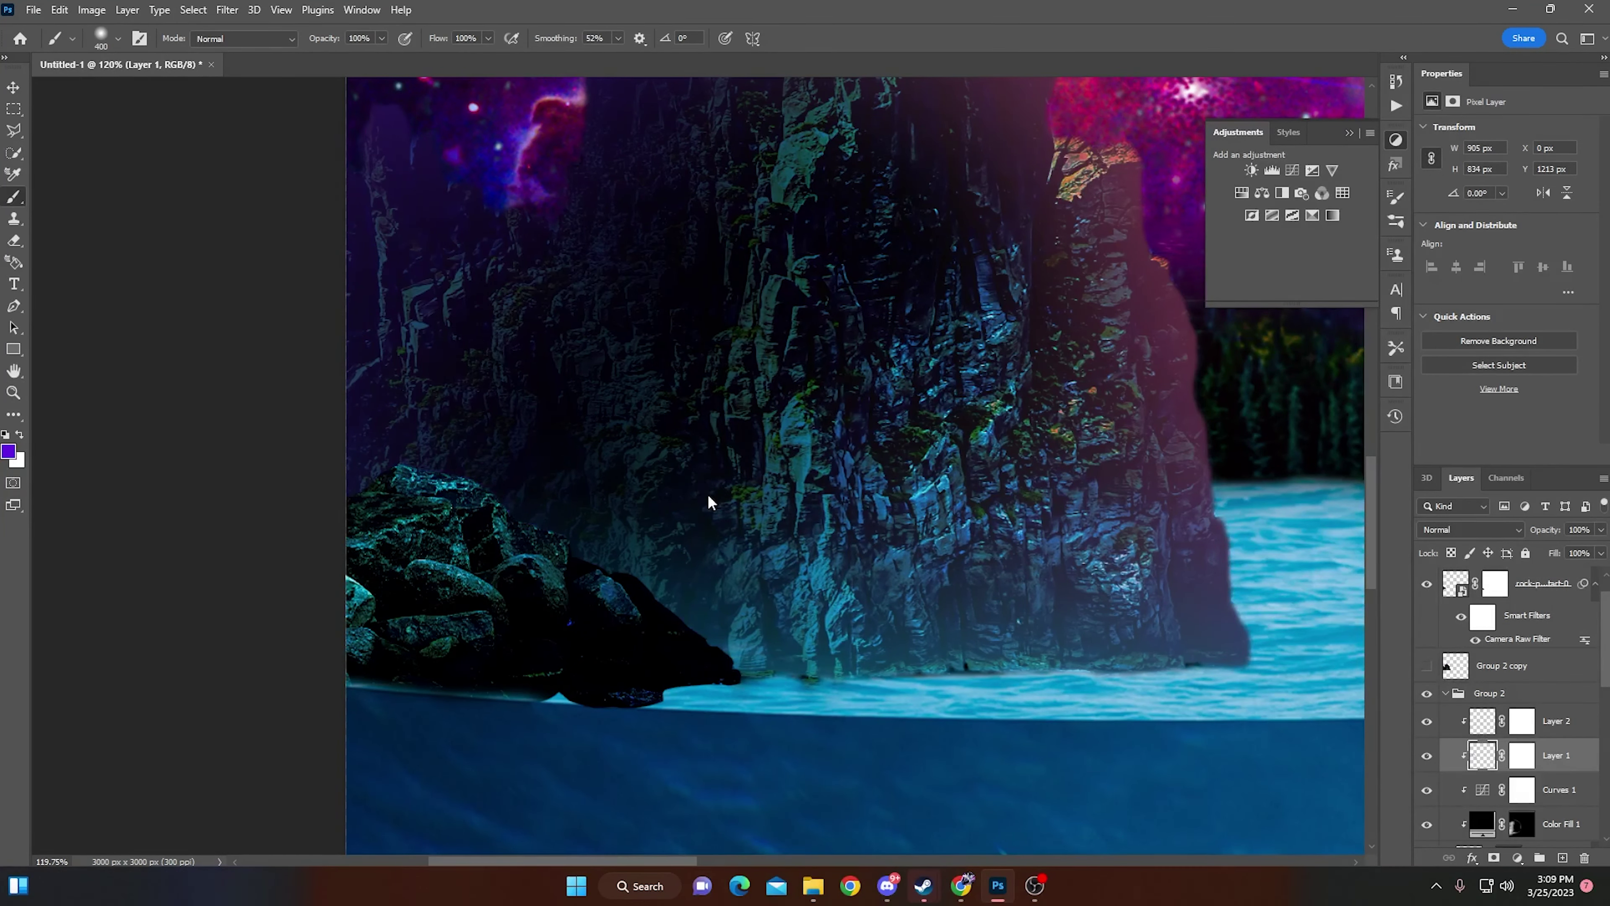
{"action": "scroll", "coordinate": [709, 505], "scroll_direction": "up", "scroll_amount": 3}
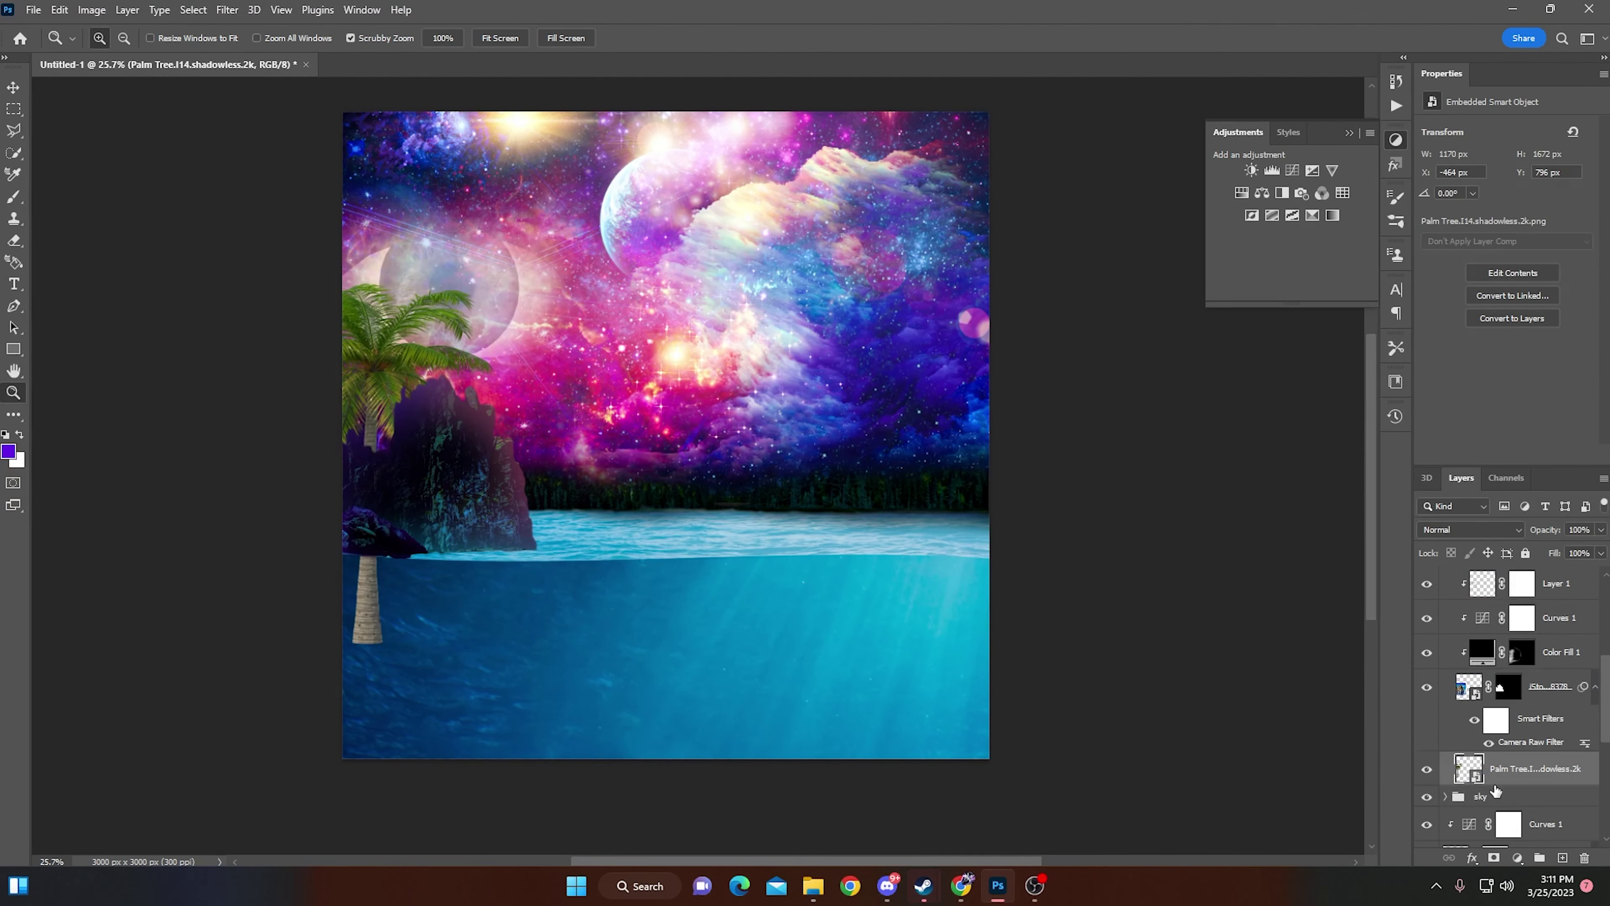
Step: Set the palm tree layer to Normal and add a black Color Overlay for a solid silhouette
{"action": "left_click", "coordinate": [1477, 529]}
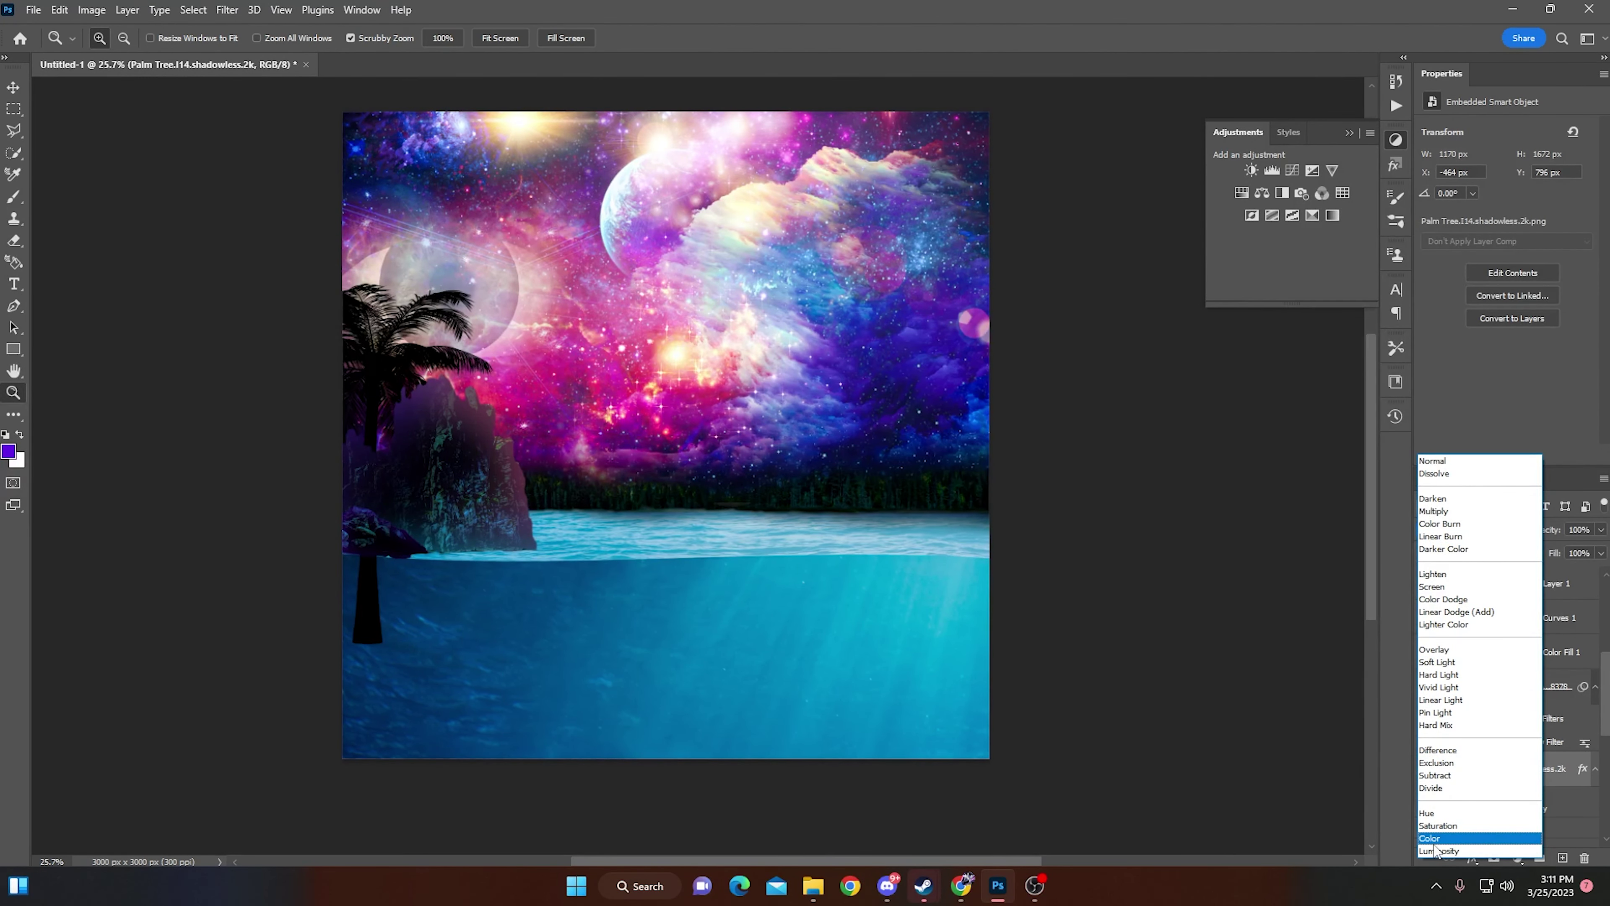
{"action": "left_click", "coordinate": [1446, 458]}
{"action": "double_click", "coordinate": [1522, 808]}
{"action": "left_click", "coordinate": [1151, 158]}
{"action": "left_click", "coordinate": [1129, 349]}
{"action": "left_click", "coordinate": [1151, 158]}
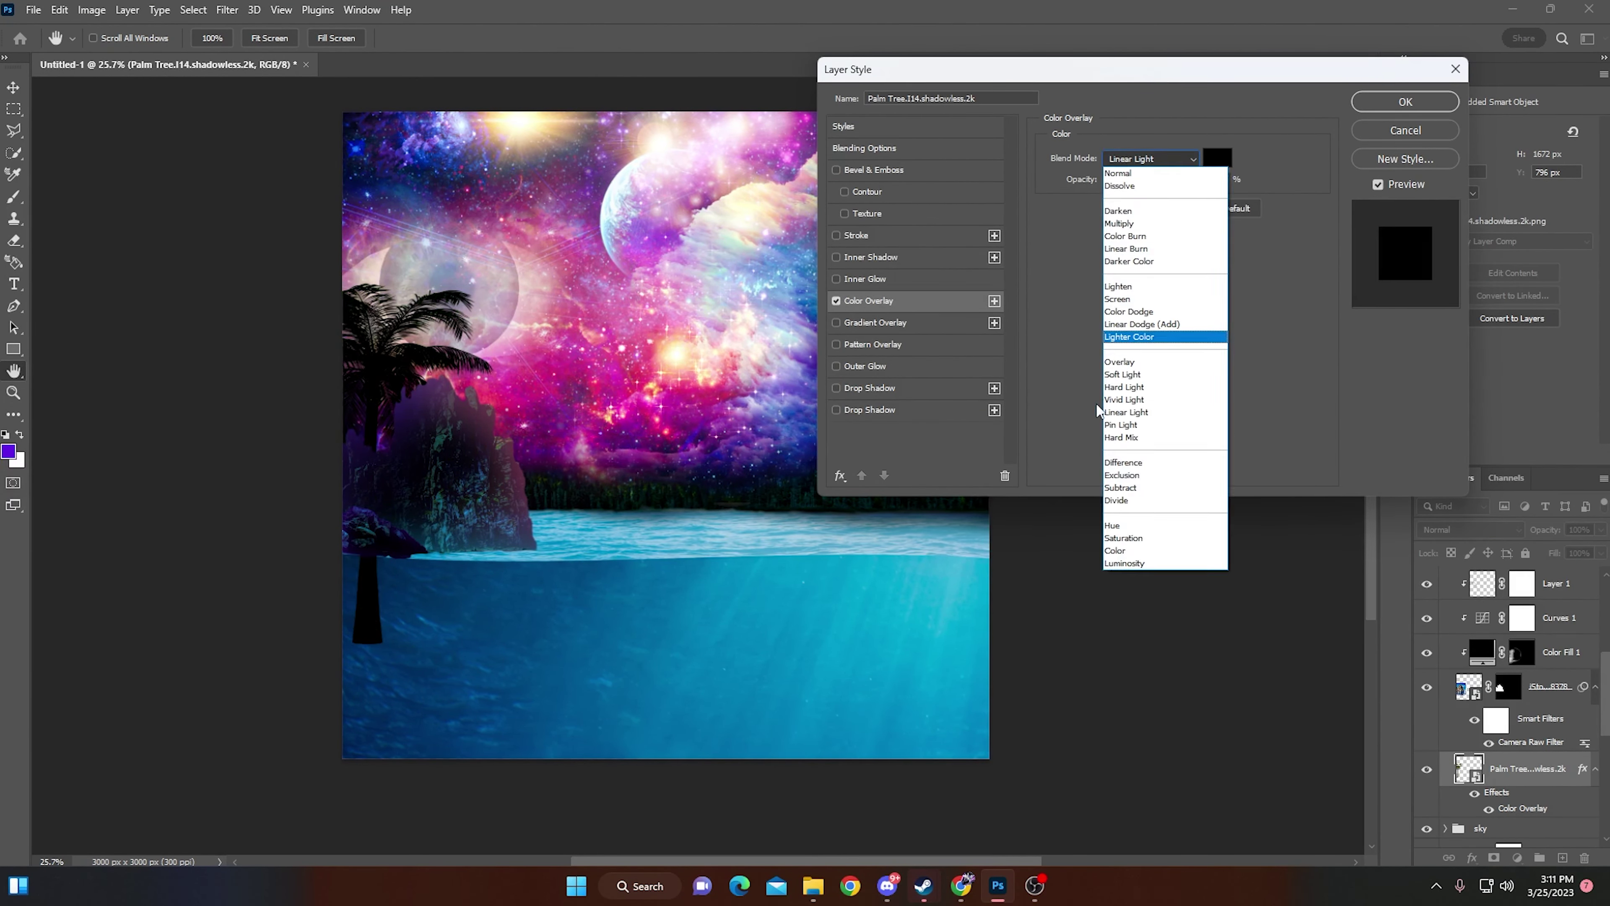
{"action": "left_click", "coordinate": [1135, 175]}
{"action": "left_click", "coordinate": [1406, 101]}
{"action": "key", "text": "z"}
{"action": "left_click", "coordinate": [625, 442]}
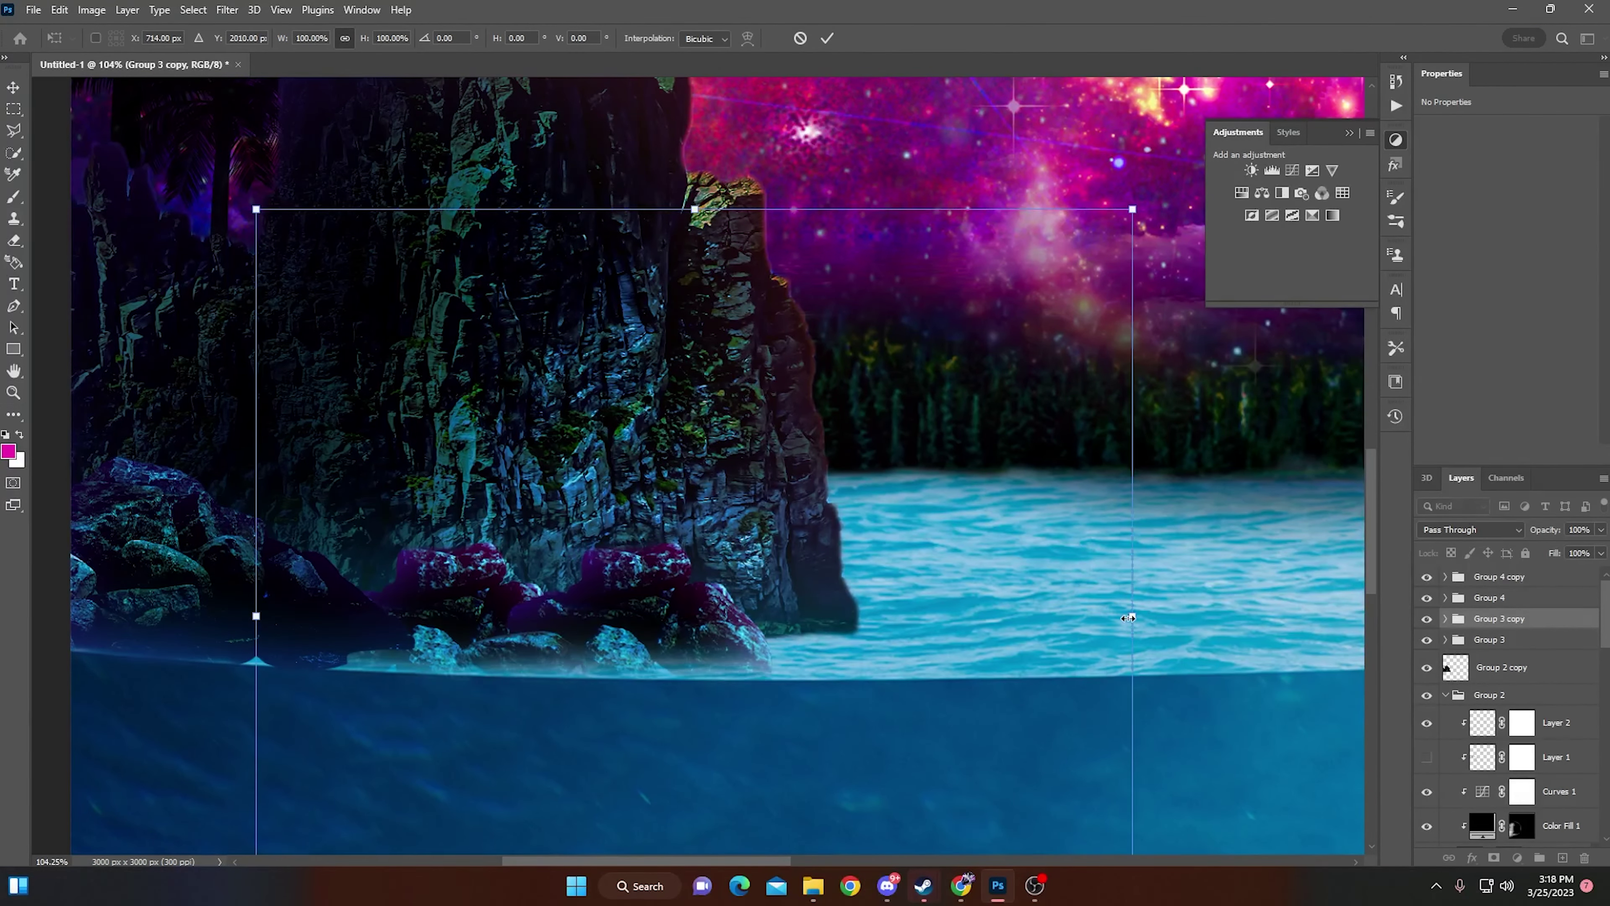
Step: Free Transform Group 3 copy to place the rocks along the cliff base
{"action": "key", "text": "Return"}
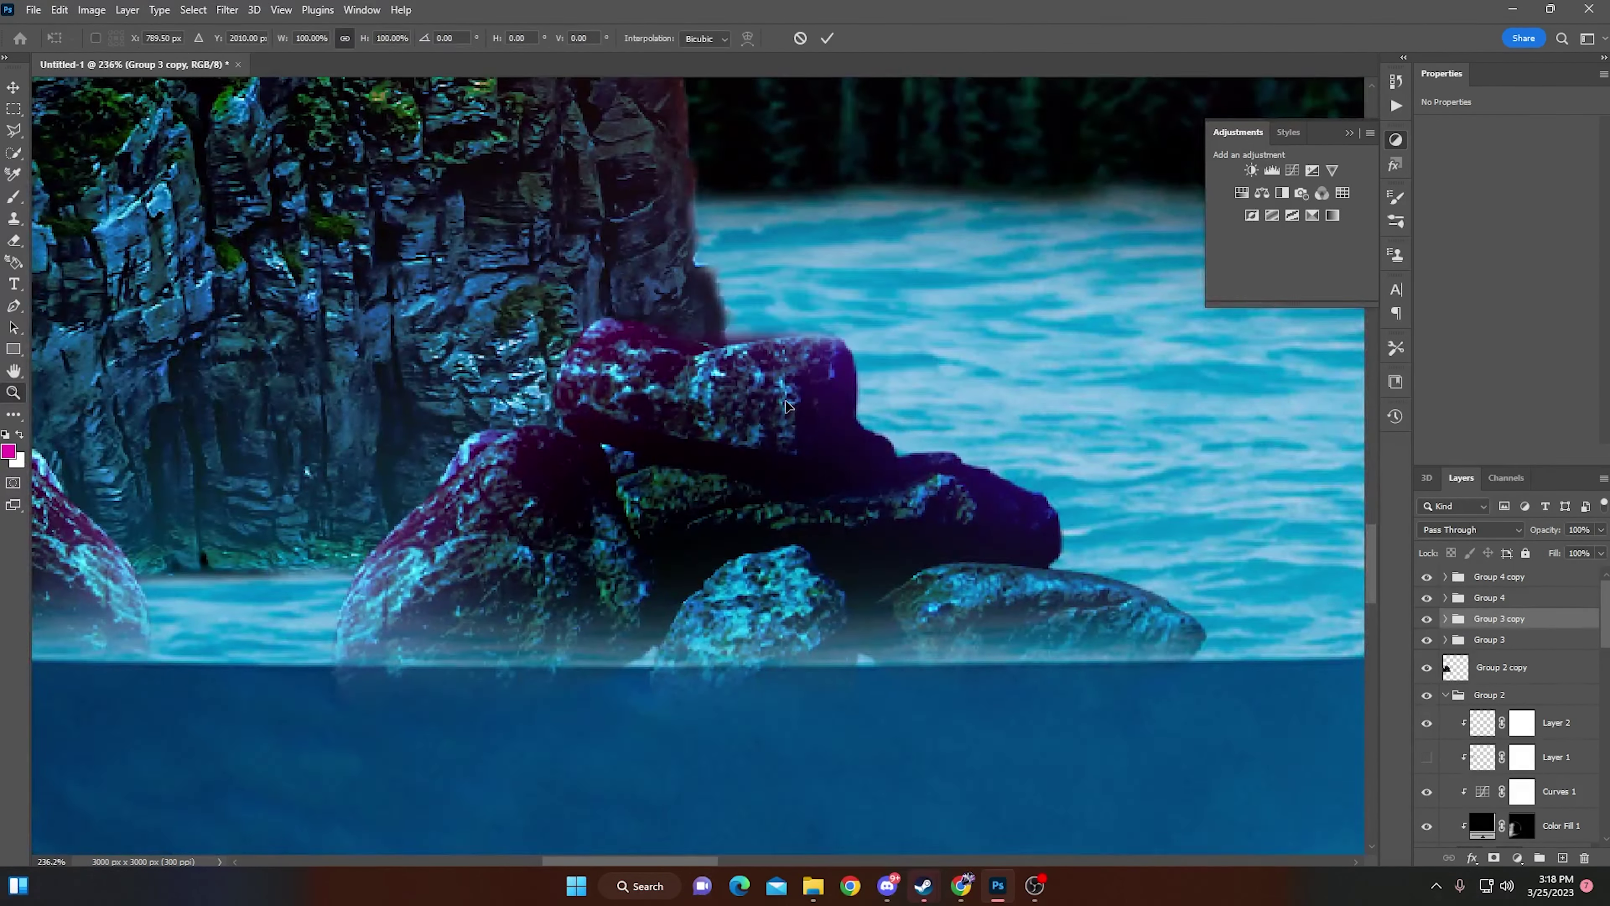